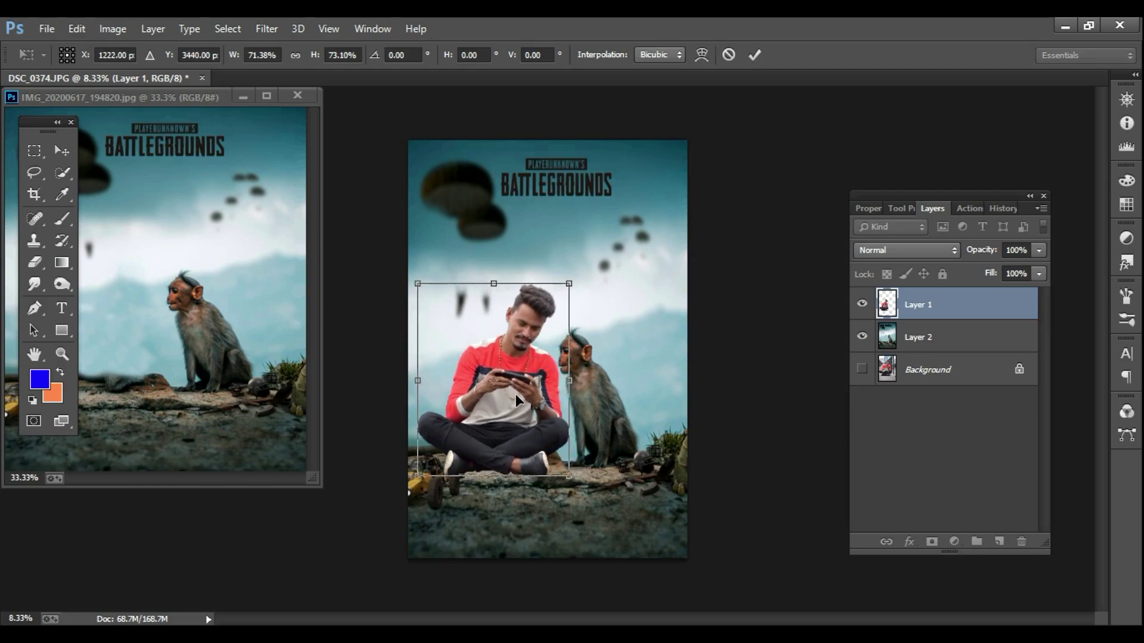
Step: Apply the pending transform of the man's layer at 71.38% width and 73.10% height
key("Return")
key("z")
left_click(450, 479)
left_click(449, 480)
left_click(450, 479)
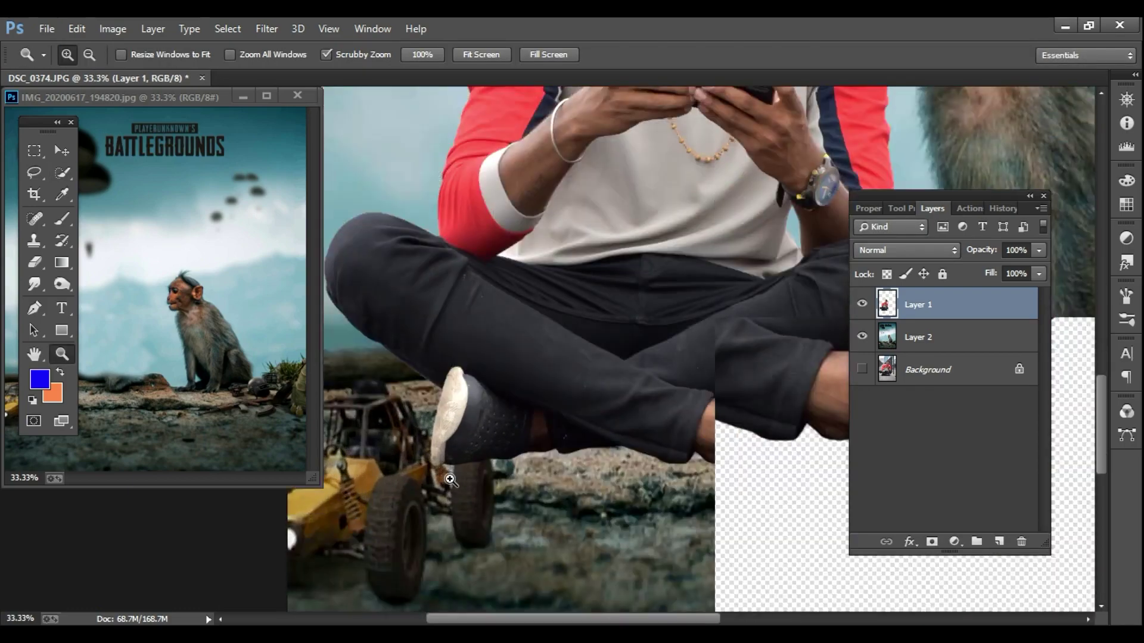
left_click(449, 479)
left_click(450, 479)
left_click(498, 469, "alt")
left_click(499, 470, "alt")
left_click(499, 470, "alt")
left_click(499, 469, "alt")
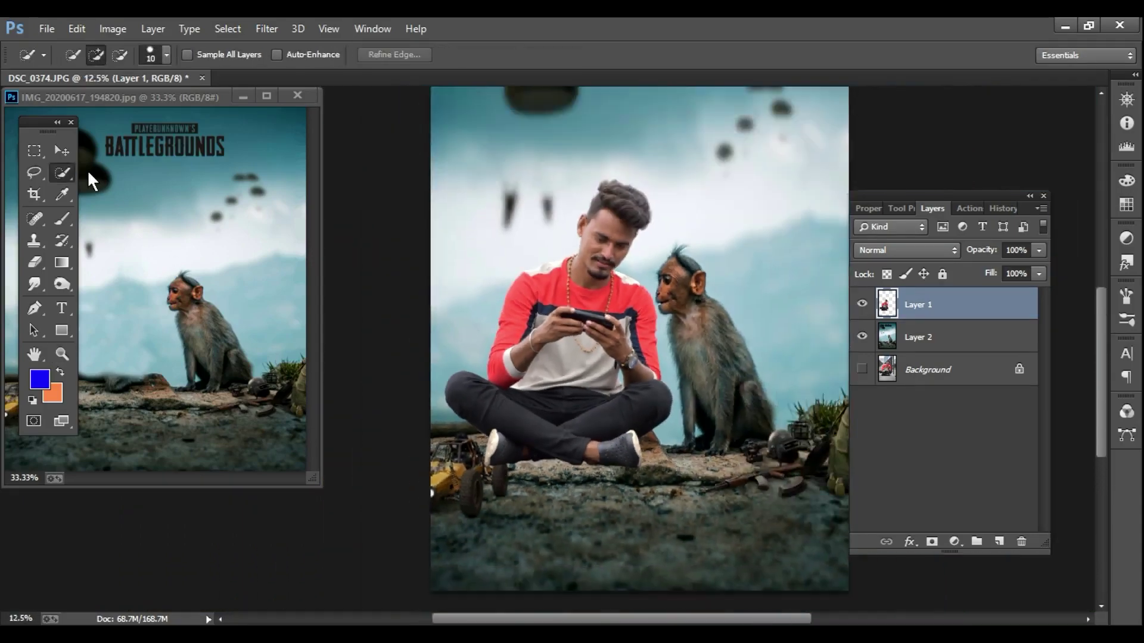
Step: Examine where the man's shoe overlaps the buggy's wheel and how he sits on the rock
left_click_drag(39, 125, 731, 415)
left_click(504, 471)
left_click(504, 470)
left_click(505, 470)
left_click(505, 470)
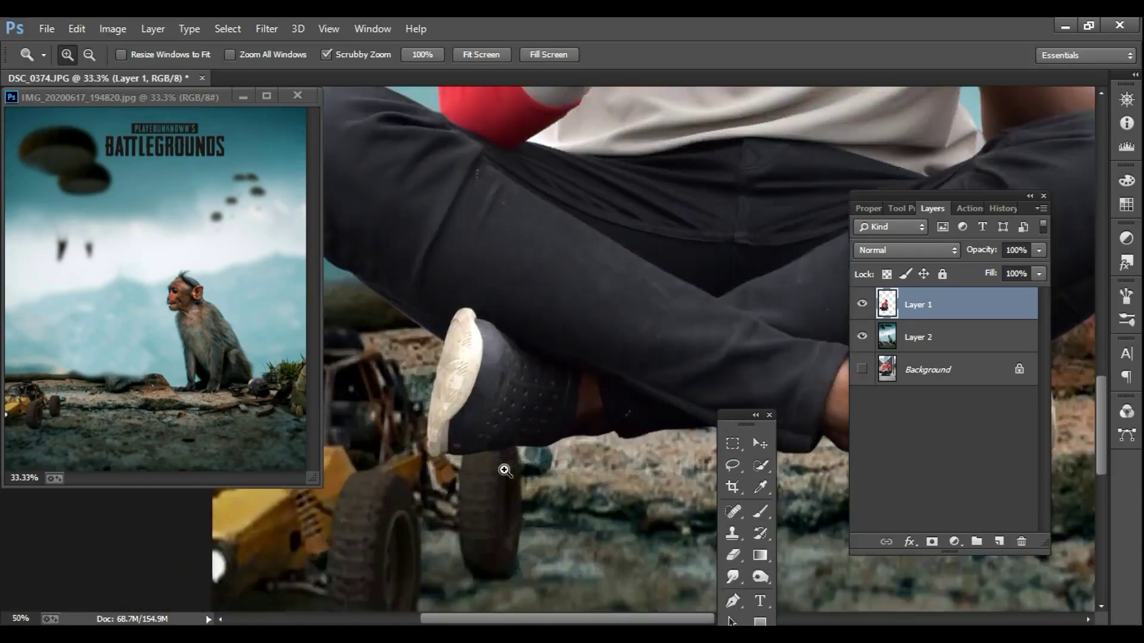
left_click(506, 470)
left_click(559, 470, "alt")
left_click(561, 472, "alt")
left_click(562, 472, "alt")
left_click(563, 472, "alt")
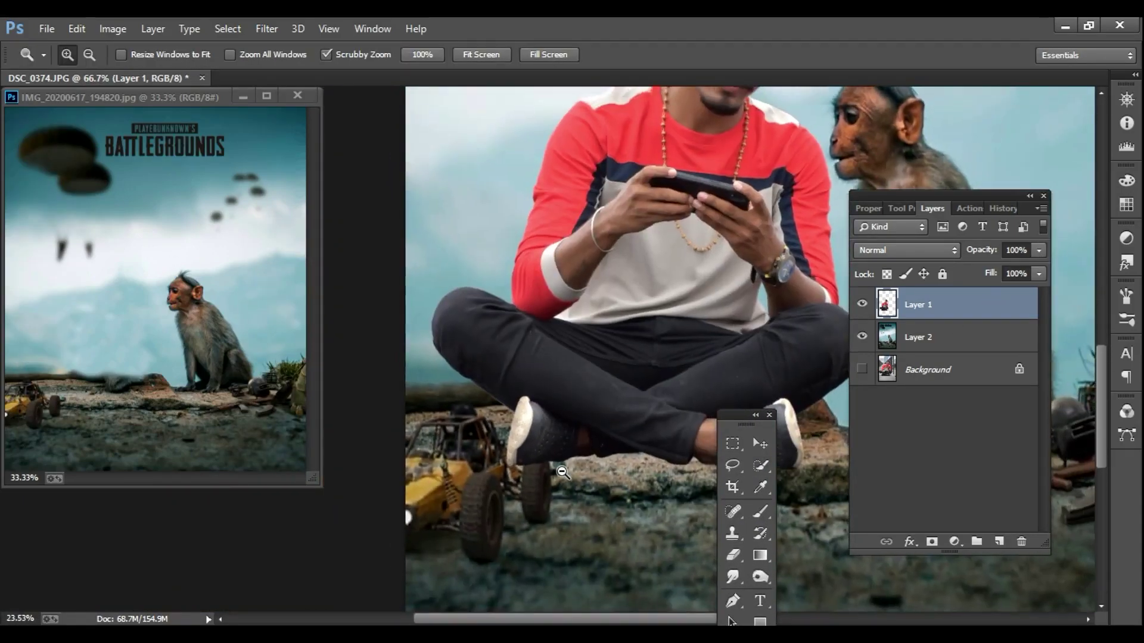
left_click(563, 472, "alt")
Step: Scale the man's layer to 95.60% width and 97.40% height, keeping him seated on the rock beside the monkey
key("w")
key("ctrl+t")
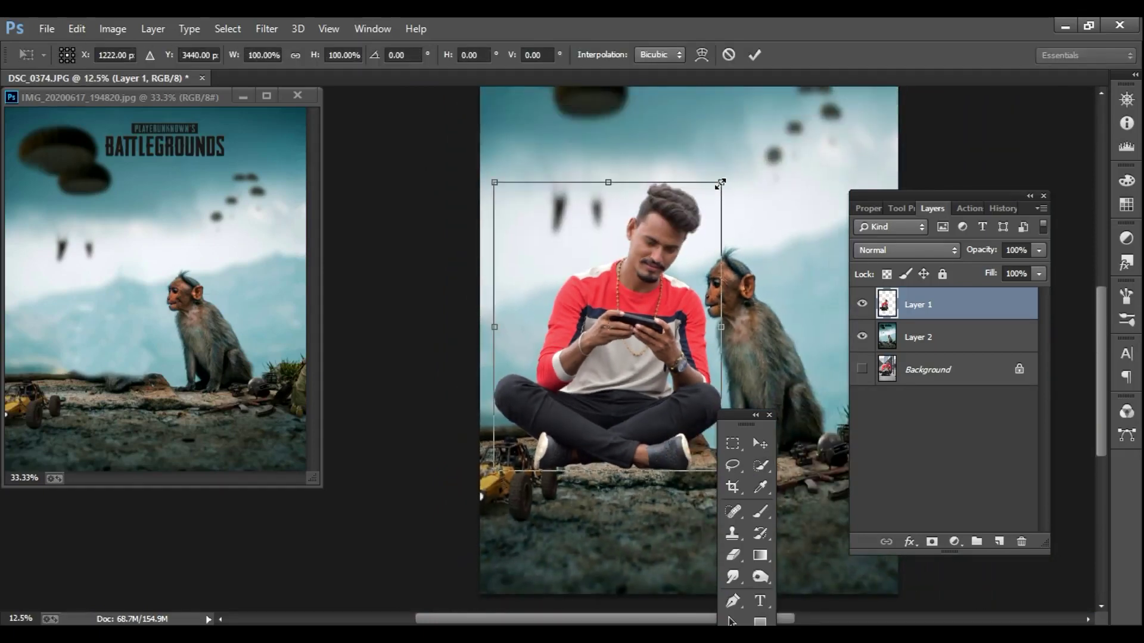
left_click_drag(720, 182, 711, 195)
left_click_drag(631, 341, 635, 344)
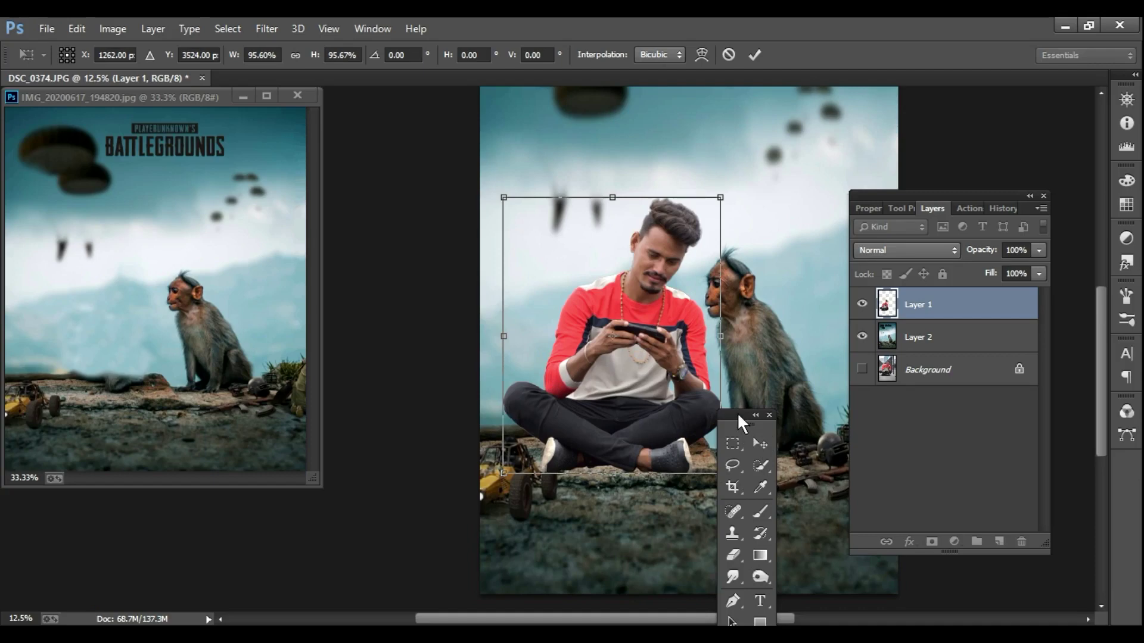
left_click_drag(738, 416, 789, 426)
left_click_drag(507, 474, 512, 476)
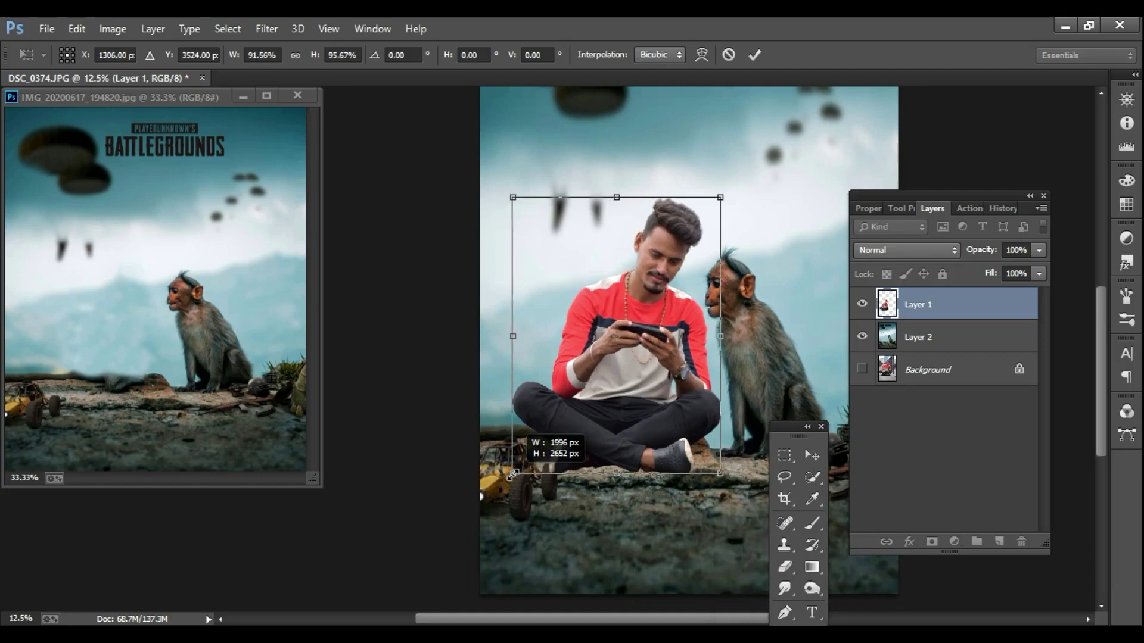
left_click_drag(577, 430, 589, 431)
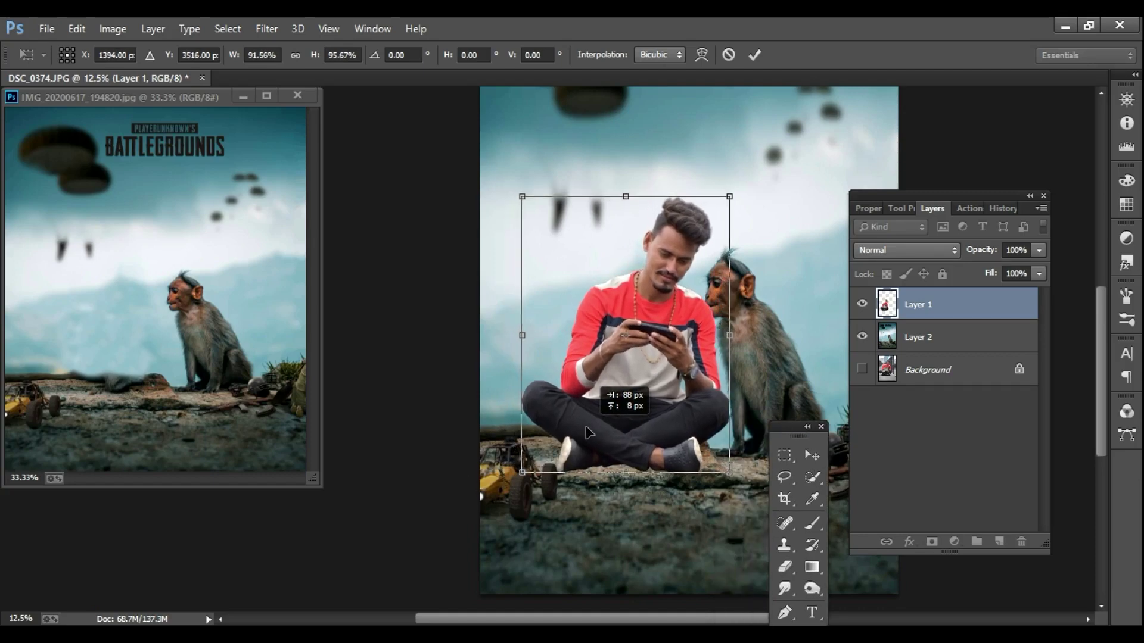
left_click_drag(729, 197, 720, 205)
left_click_drag(522, 206, 501, 191)
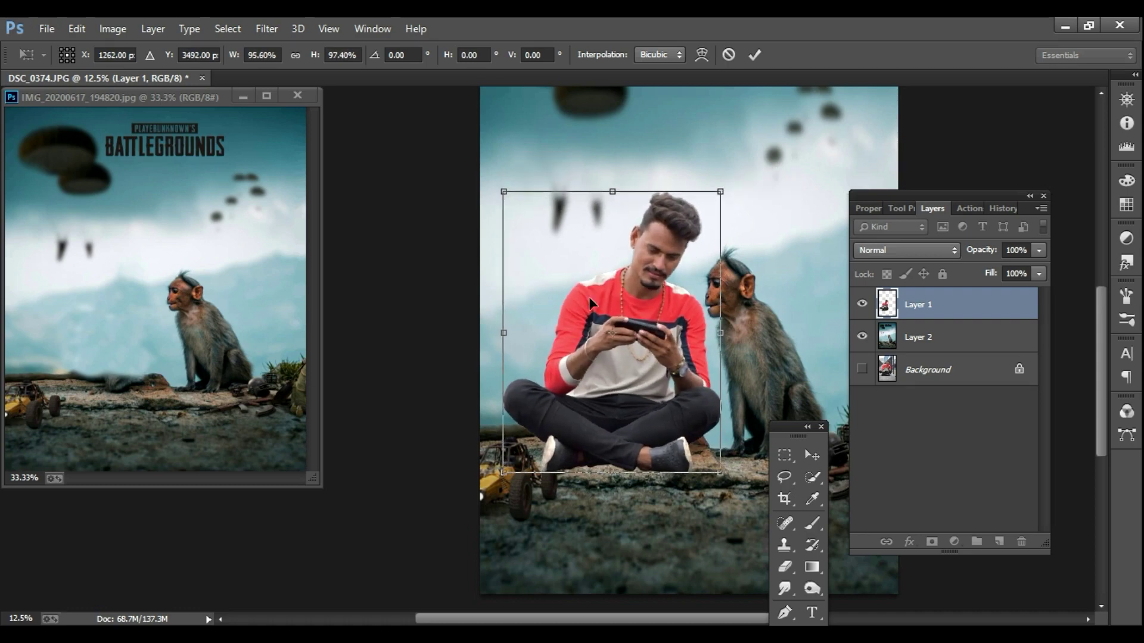
key("Return")
key("w")
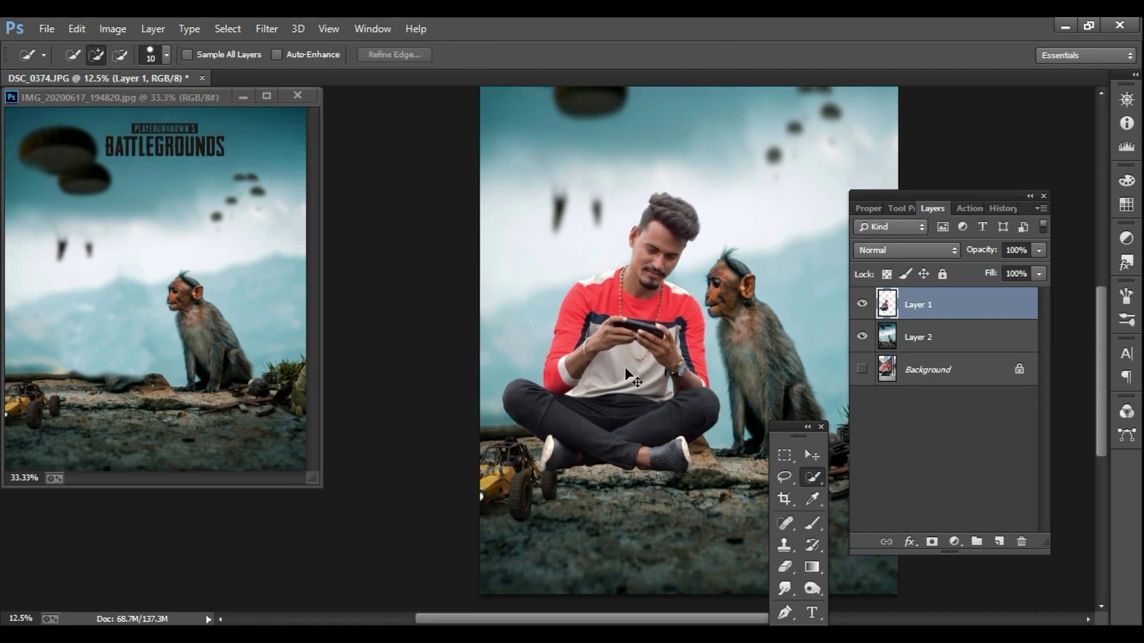
Step: Nudge the man slightly closer to the monkey
key("ctrl+shift+Right")
key("ctrl+shift+Right")
key("ctrl+shift+Right")
key("ctrl+shift+Right")
key("ctrl+shift+Right")
key("ctrl+shift+Right")
key("ctrl+shift+Right")
key("ctrl+shift+Right")
key("ctrl+shift+Right")
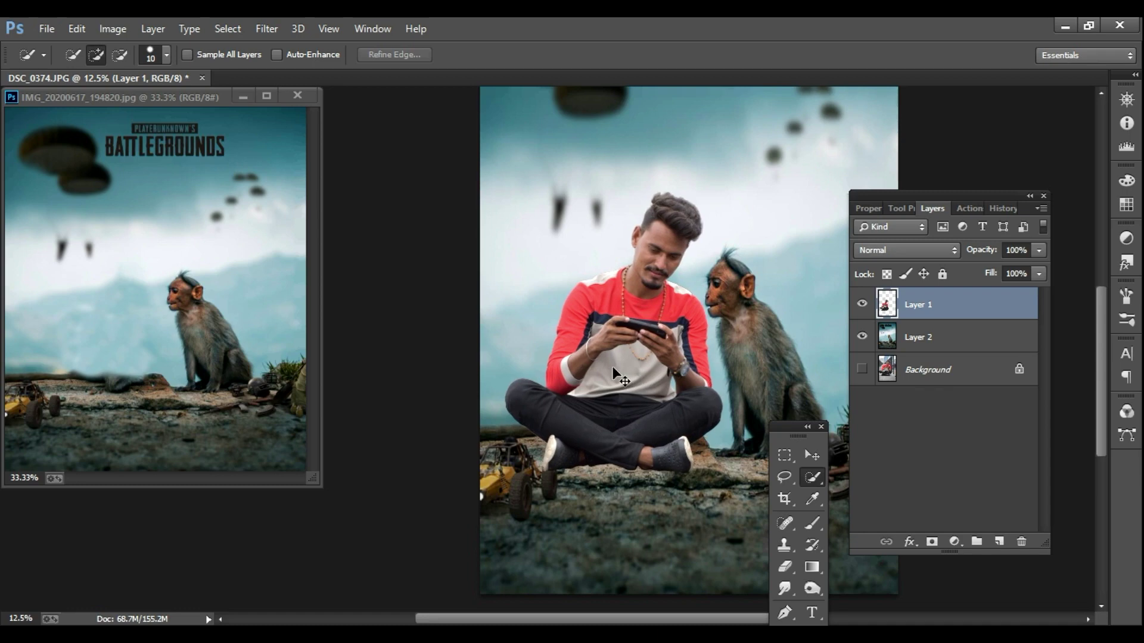
key("ctrl+Left")
key("ctrl+Left")
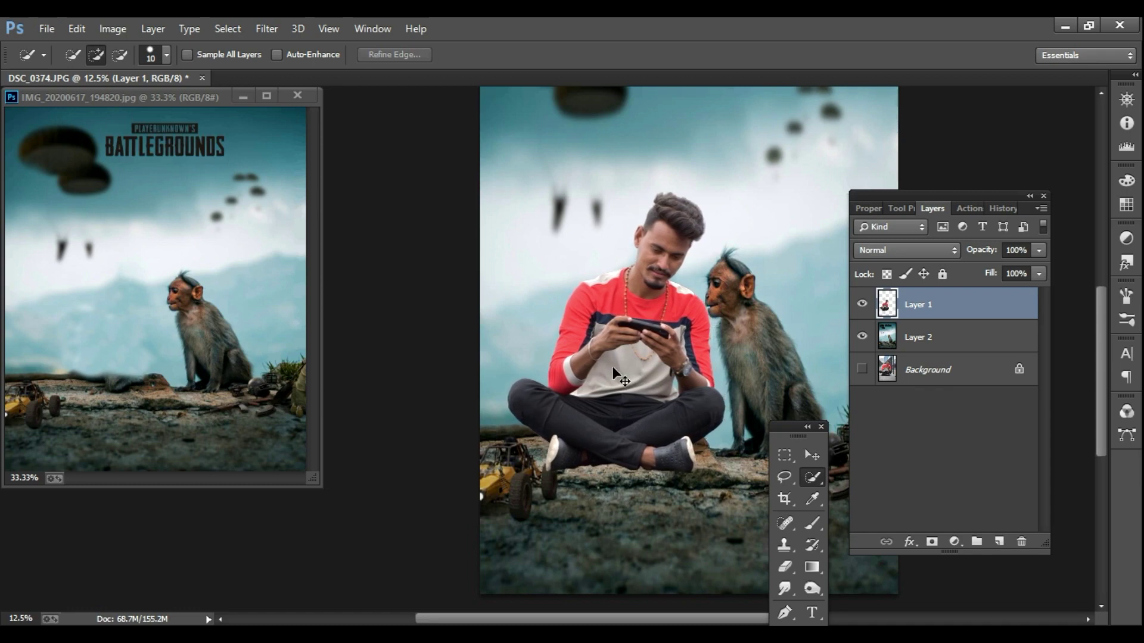
Step: Reduce Layer 1's opacity to 69% to reveal the buggy wheel behind the man's shoe
key("z")
left_click_drag(564, 452, 566, 453)
key("w")
left_click(1014, 269)
key("space")
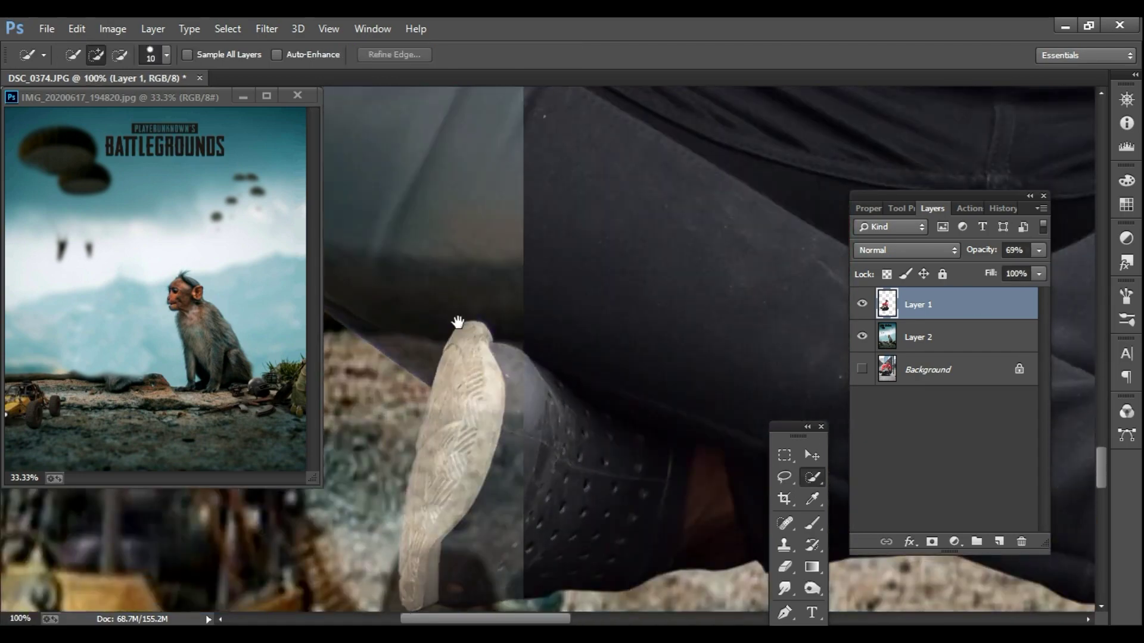
Step: Erase the part of the shoe sole covering the buggy's wheel, using a 25 px eraser, and restore Layer 1's opacity to 100%
left_click_drag(420, 595, 504, 326)
key("ctrl+space")
left_click(507, 352)
key("e")
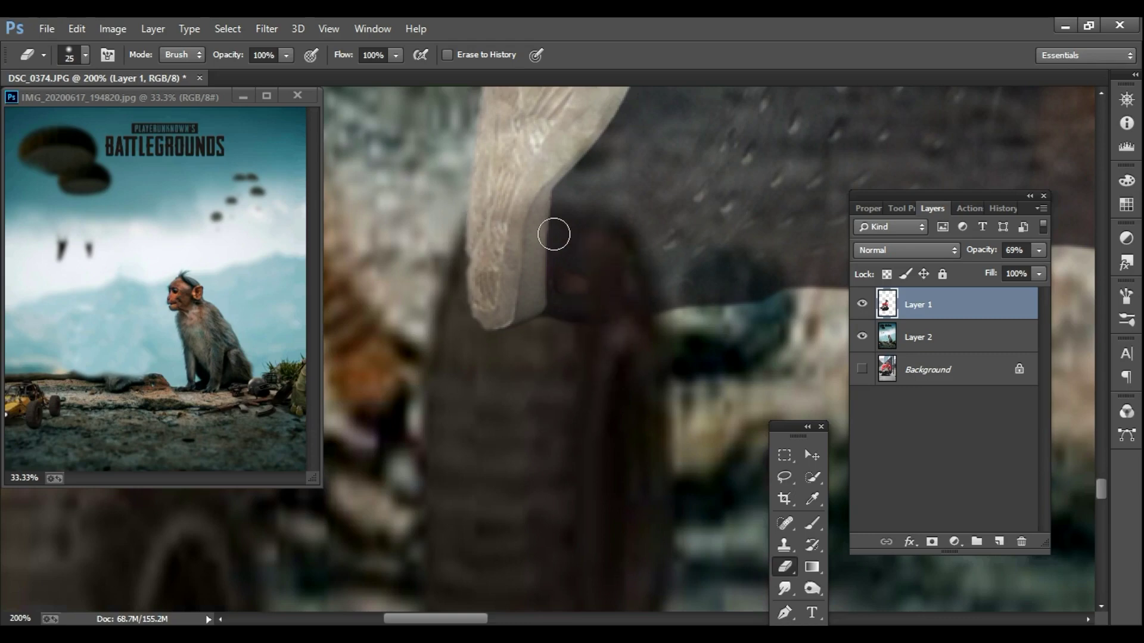
mouse_move(553, 235)
left_mouse_down()
mouse_move(499, 222)
mouse_move(479, 251)
mouse_move(480, 229)
mouse_move(572, 233)
mouse_move(619, 264)
mouse_move(637, 312)
mouse_move(587, 282)
mouse_move(591, 308)
mouse_move(544, 248)
mouse_move(480, 265)
left_mouse_up()
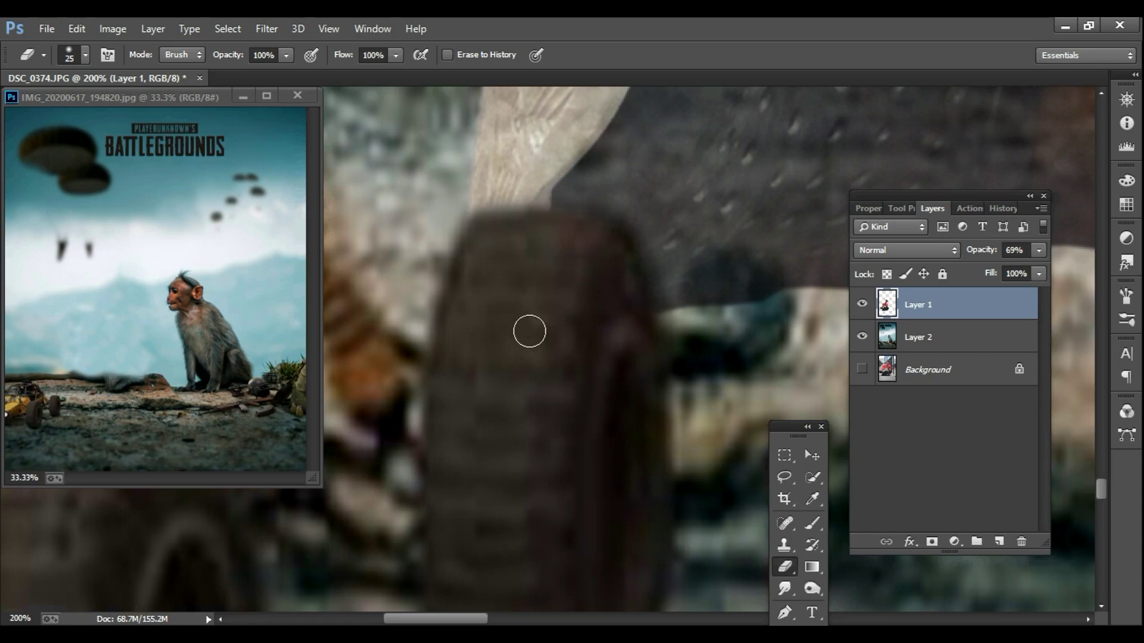
left_click(507, 227)
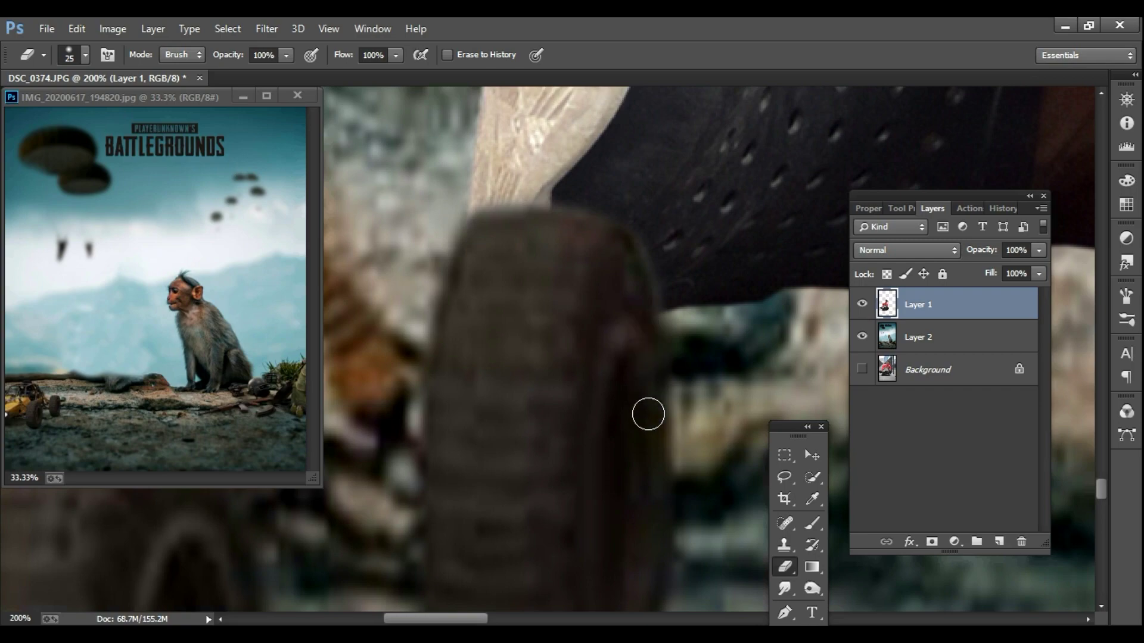
Step: Examine the erased shoe edge and the ground contact beneath both of the man's shoes and trousers
key("alt+space")
left_click(475, 499, "alt")
left_click(476, 498, "alt")
left_click(476, 498, "alt")
left_click(476, 499, "alt")
left_click(476, 498, "alt")
left_click(688, 485, "alt")
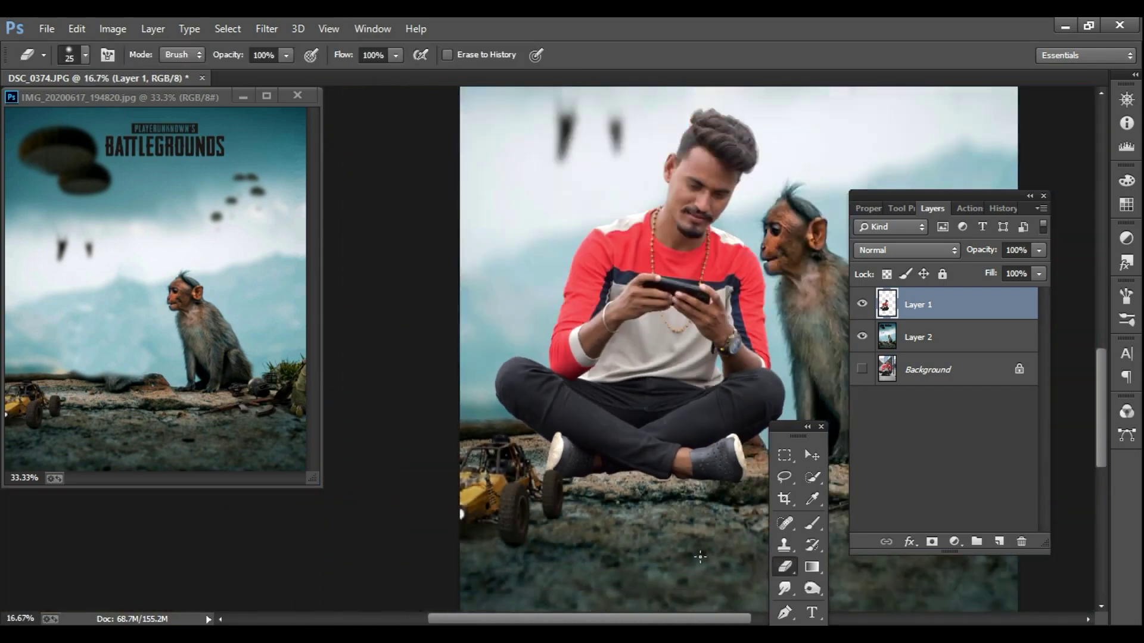
key("ctrl+space")
left_click(636, 489)
left_click(663, 490, "alt")
left_click(730, 494)
left_click(730, 494)
left_click(730, 493)
left_click_drag(730, 491, 577, 476)
left_click(578, 469)
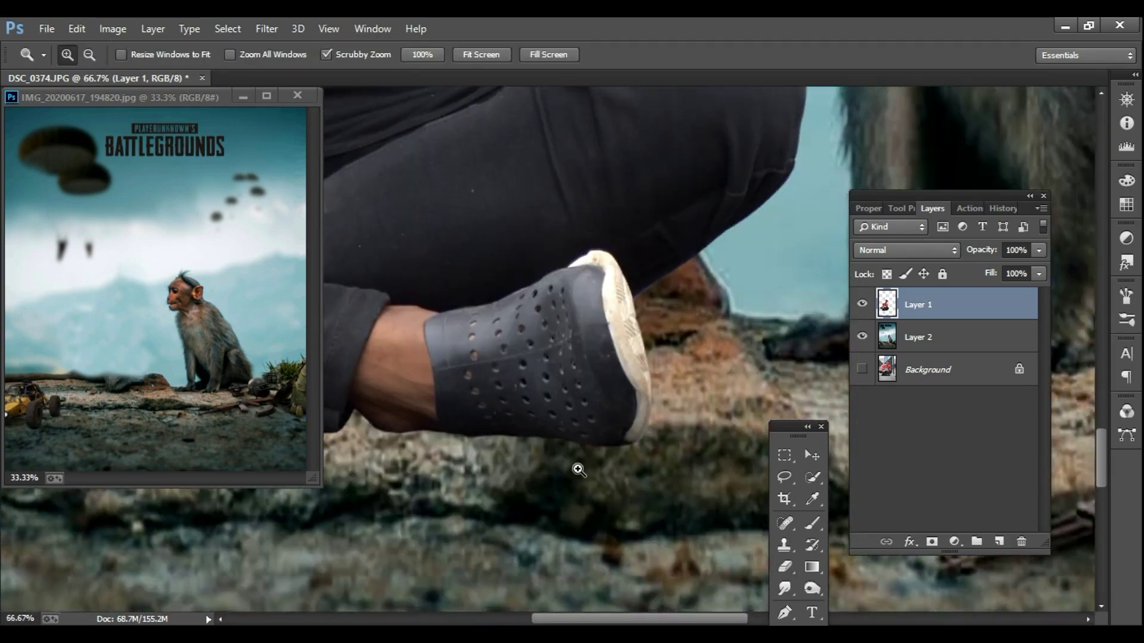
left_click(578, 471)
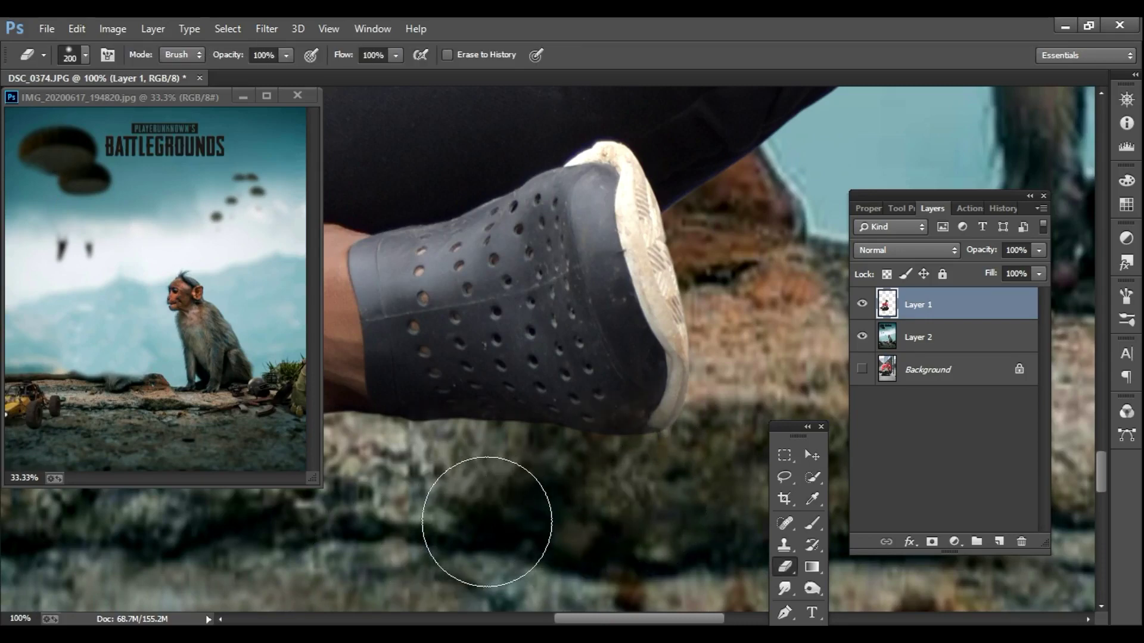
key("space")
left_click_drag(440, 514, 909, 455)
key("space")
left_click_drag(434, 487, 733, 486)
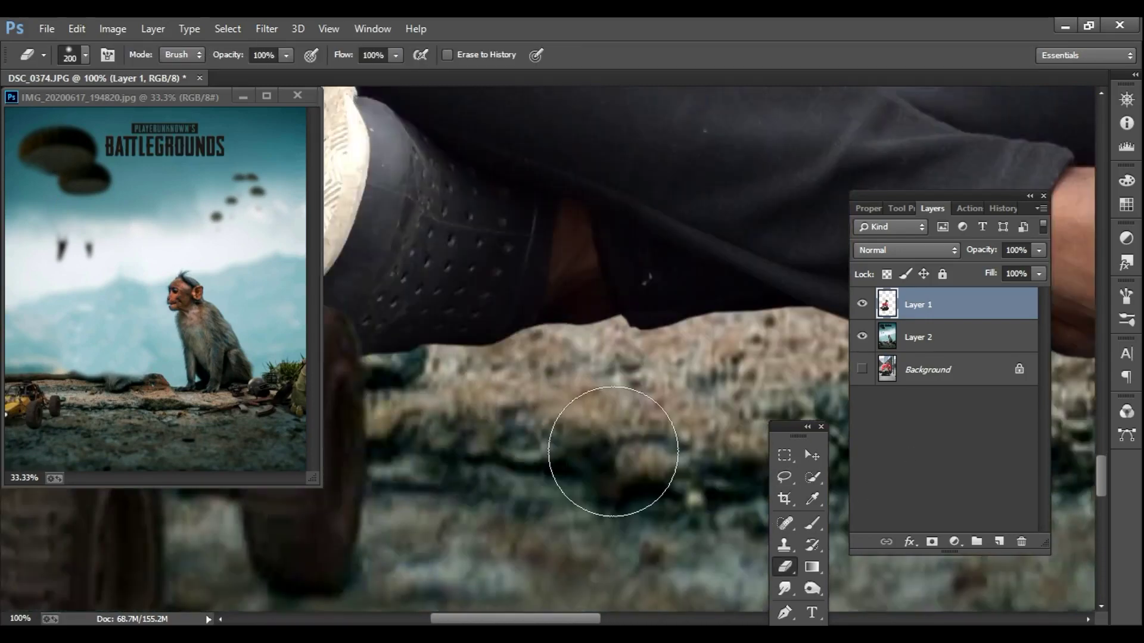
Step: Create a new layer directly beneath the man's layer and minimize the reference image window
left_click(999, 542)
key("ctrl+bracketleft")
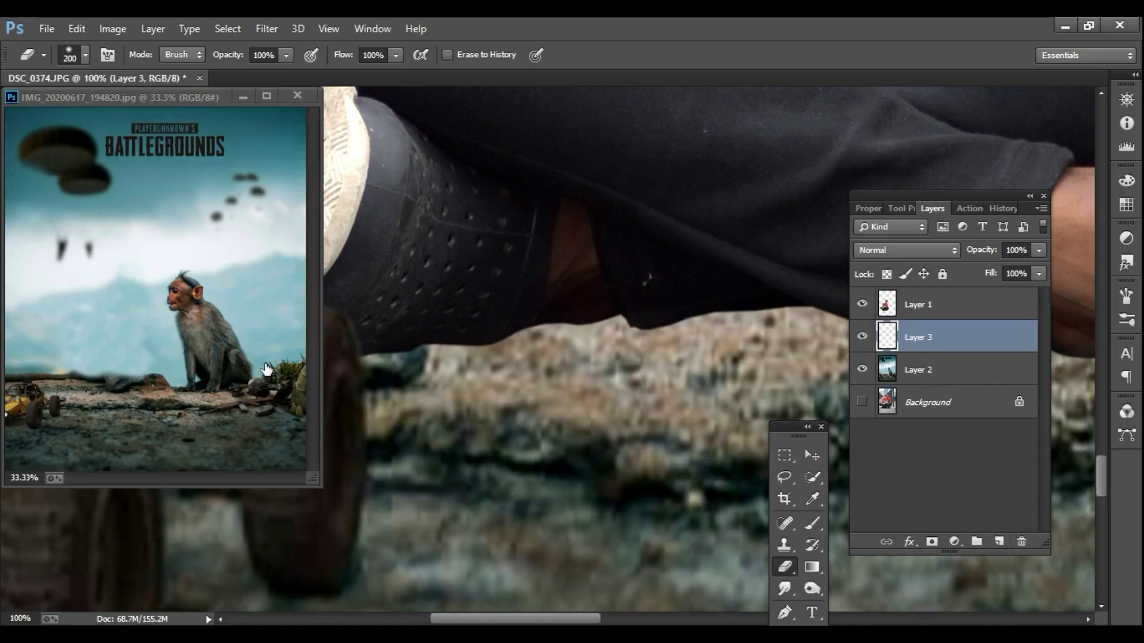
left_click_drag(153, 124, 244, 135)
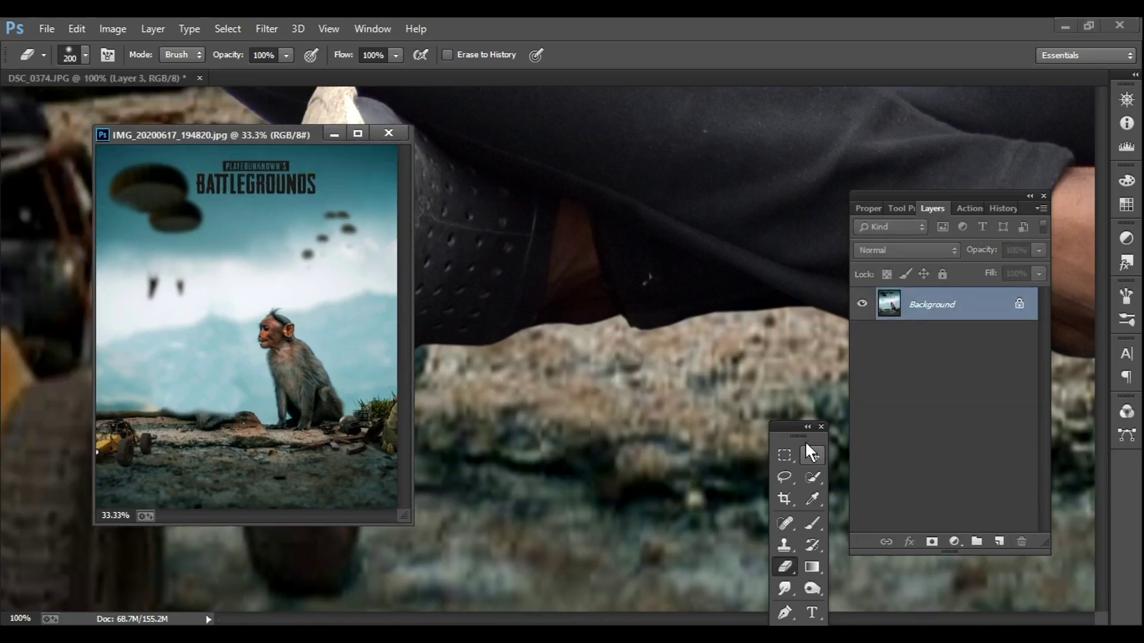
left_click(336, 142)
left_click_drag(798, 427, 81, 154)
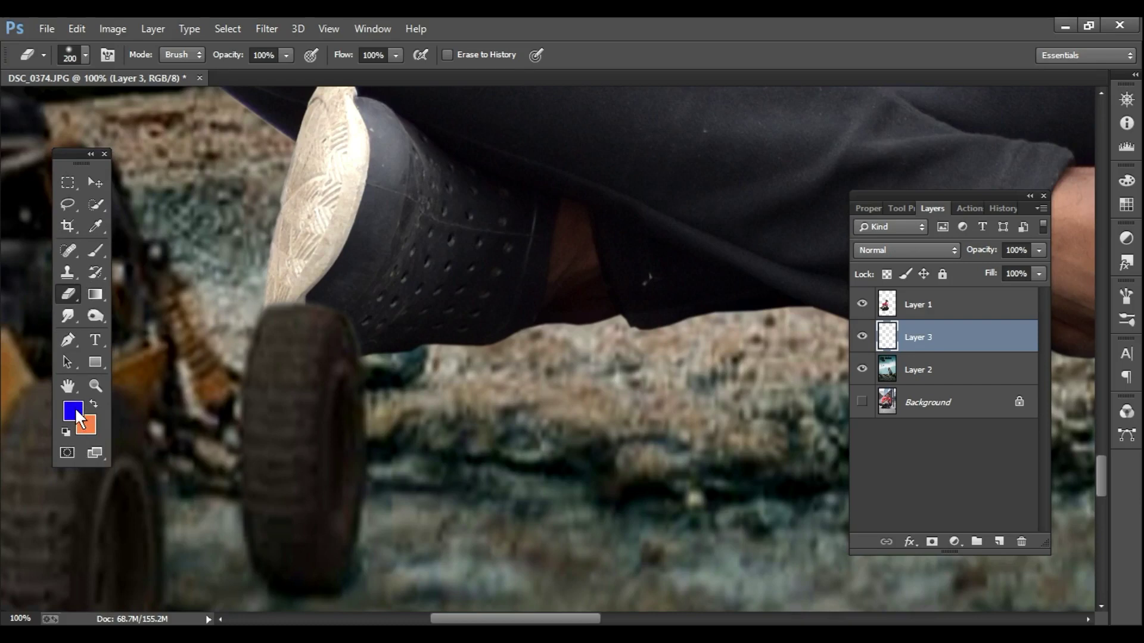
Step: Set the foreground colour to black and reduce the Brush size to 80 px
left_click(73, 411)
left_click_drag(566, 365, 596, 370)
left_click(726, 158)
key("e")
left_click(96, 250)
key("bracketleft")
key("bracketleft")
key("bracketleft")
key("bracketleft")
key("bracketleft")
key("bracketleft")
key("bracketleft")
key("bracketleft")
key("bracketleft")
key("bracketleft")
key("bracketleft")
key("bracketleft")
key("bracketleft")
key("bracketleft")
key("bracketleft")
key("bracketleft")
key("bracketleft")
key("bracketleft")
key("bracketleft")
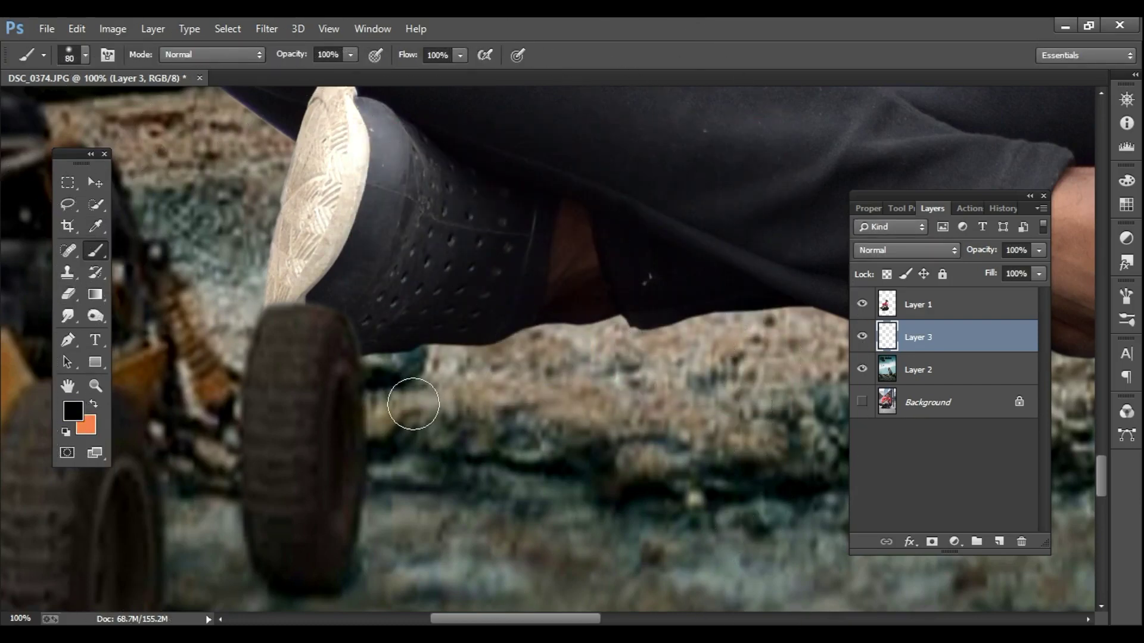
left_click_drag(343, 369, 379, 356)
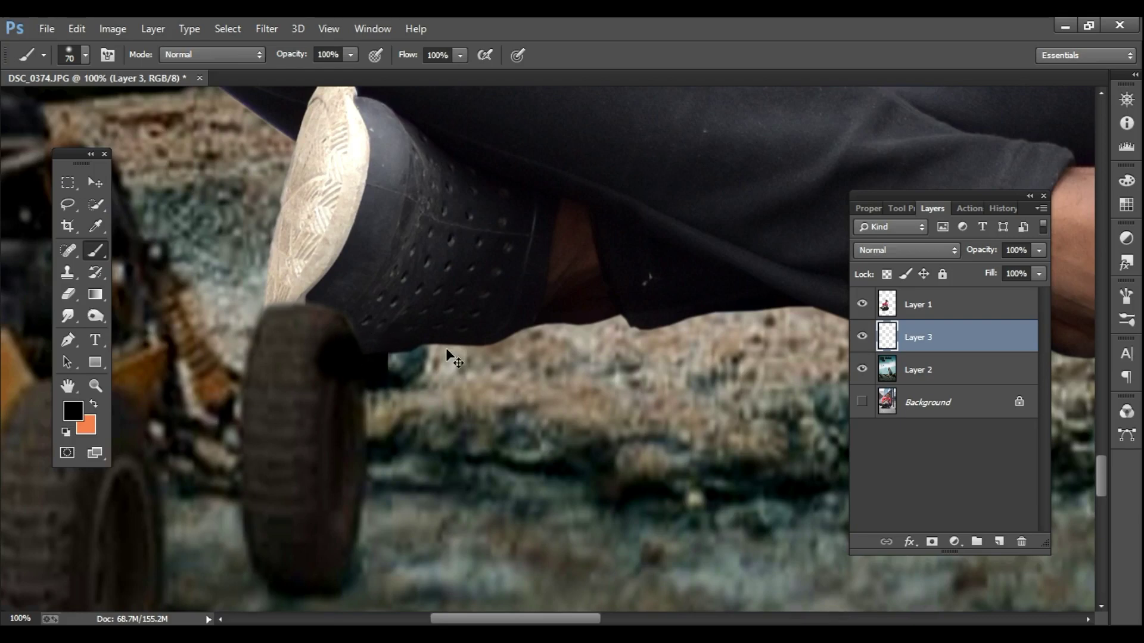
key("ctrl+alt+z")
key("ctrl+alt+z")
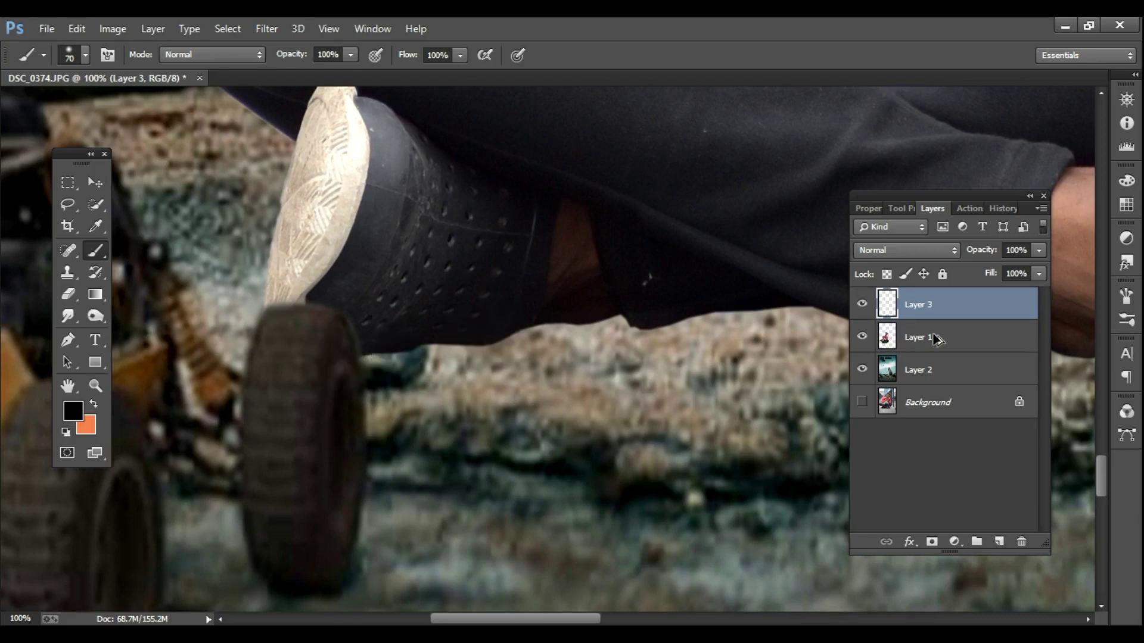
Step: Move the man's layer above Layer 3 and make Layer 3 the active layer
left_click(919, 335)
left_click_drag(919, 335, 919, 302)
left_click(919, 336)
Step: Paint a black contact shadow on Layer 3 with a 70 px brush along the ground under the man's shoes and trousers
left_click_drag(517, 342, 400, 346)
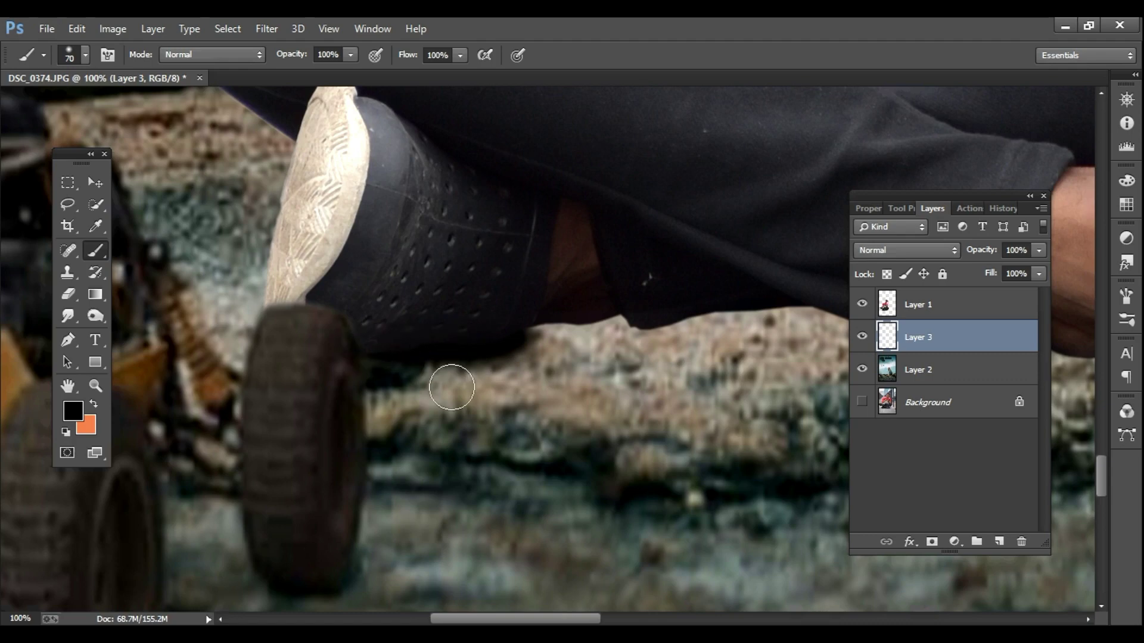
mouse_move(527, 325)
left_mouse_down()
mouse_move(788, 301)
mouse_move(238, 307)
left_mouse_up()
mouse_move(375, 286)
left_mouse_down()
mouse_move(506, 332)
mouse_move(370, 283)
left_mouse_up()
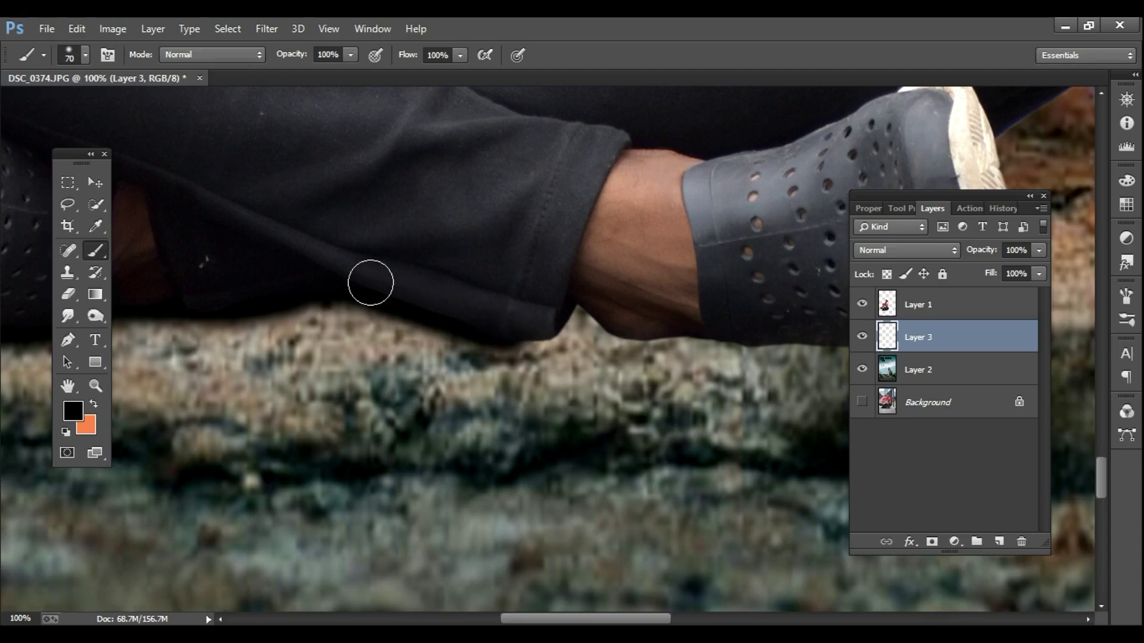
mouse_move(495, 318)
left_mouse_down()
mouse_move(531, 331)
mouse_move(580, 320)
mouse_move(617, 341)
mouse_move(771, 346)
mouse_move(352, 349)
mouse_move(569, 344)
left_mouse_up()
Step: Examine the painted shadow under the man in the context of the whole composition
key("z")
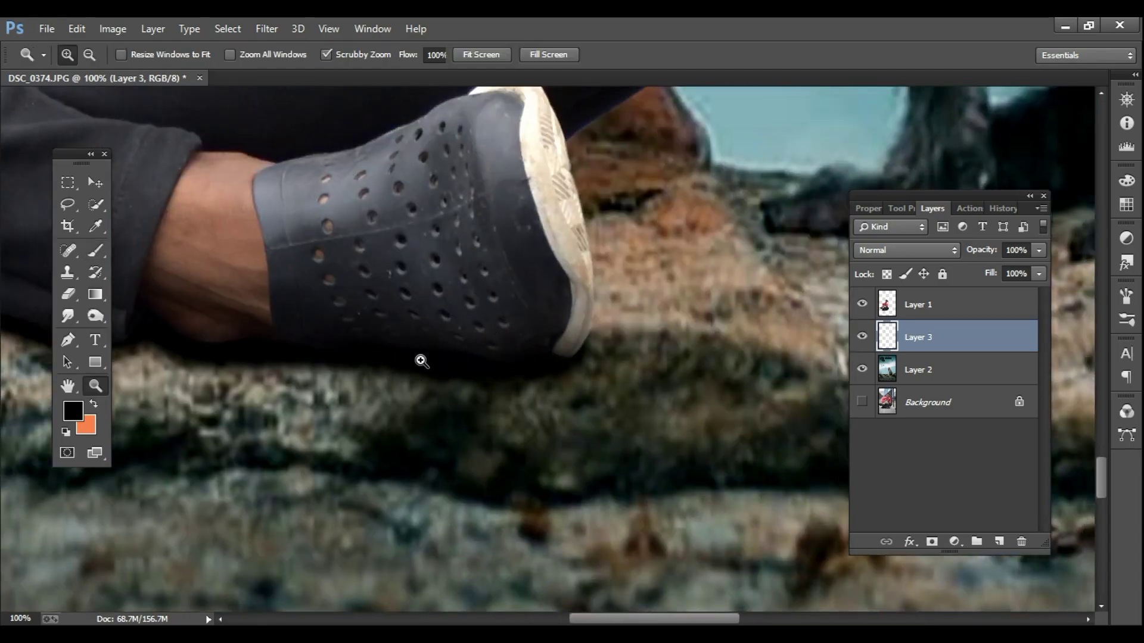
left_click(421, 359, "alt")
left_click(421, 358, "alt")
left_click(421, 361, "alt")
left_click(421, 361, "alt")
left_click(421, 363, "alt")
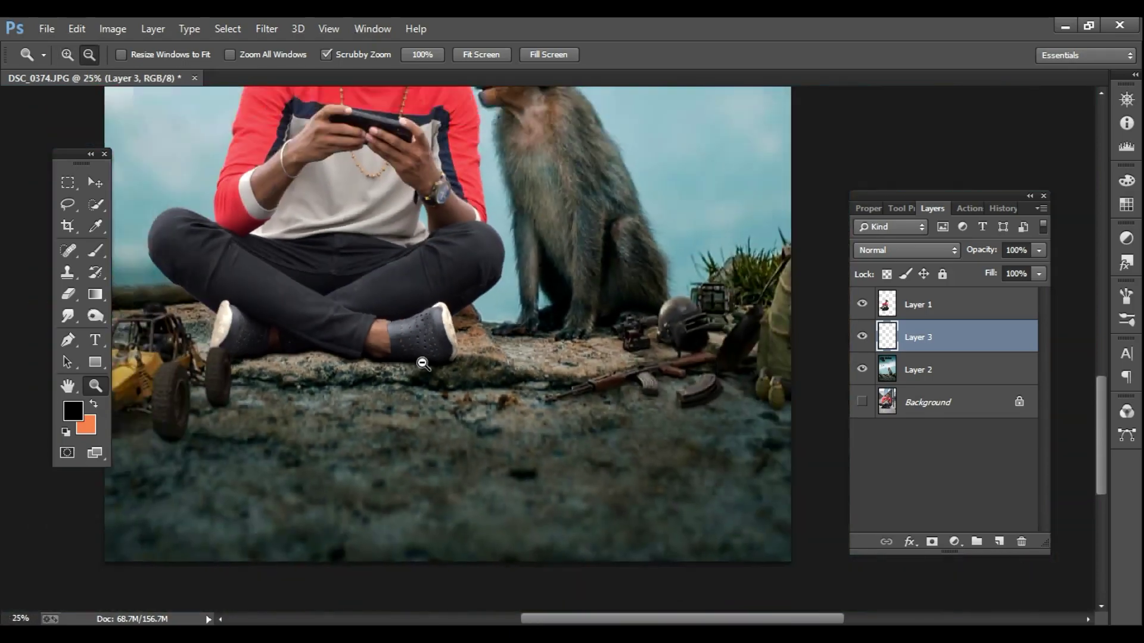
left_click(417, 384)
left_click(517, 402, "alt")
left_click(514, 404, "alt")
left_click(497, 389, "alt")
key("b")
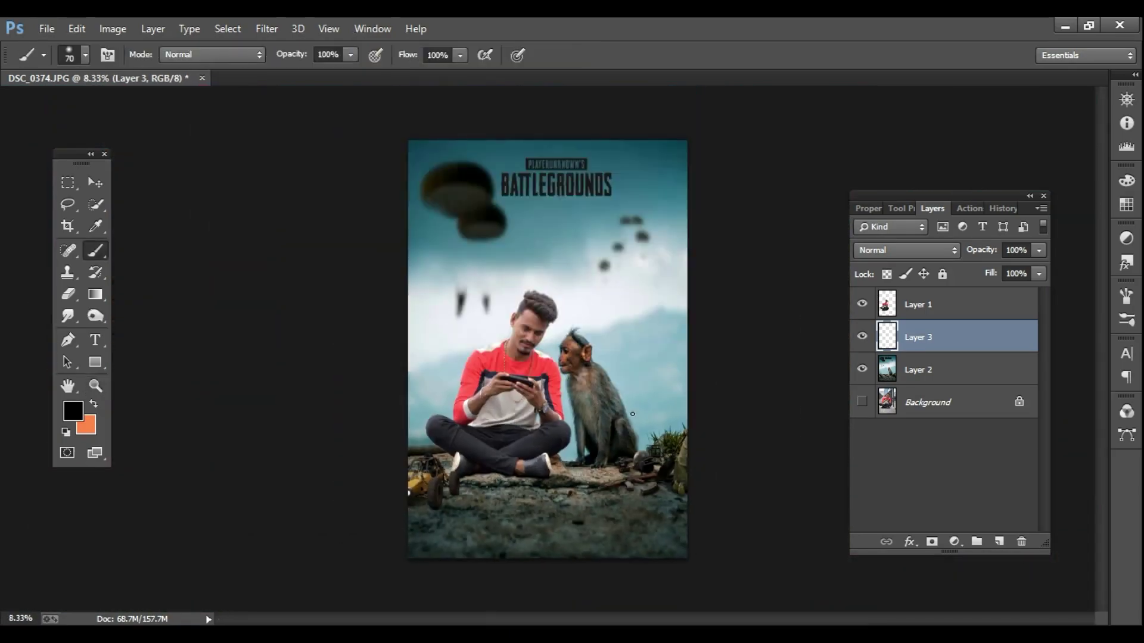
Step: Reduce the shadow layer's opacity to 81%
mouse_move(1026, 269)
left_mouse_down()
mouse_move(1010, 268)
mouse_move(1022, 268)
left_mouse_up()
key("z")
left_click(528, 484)
left_click(528, 485)
left_click(527, 485)
left_click(528, 485)
key("b")
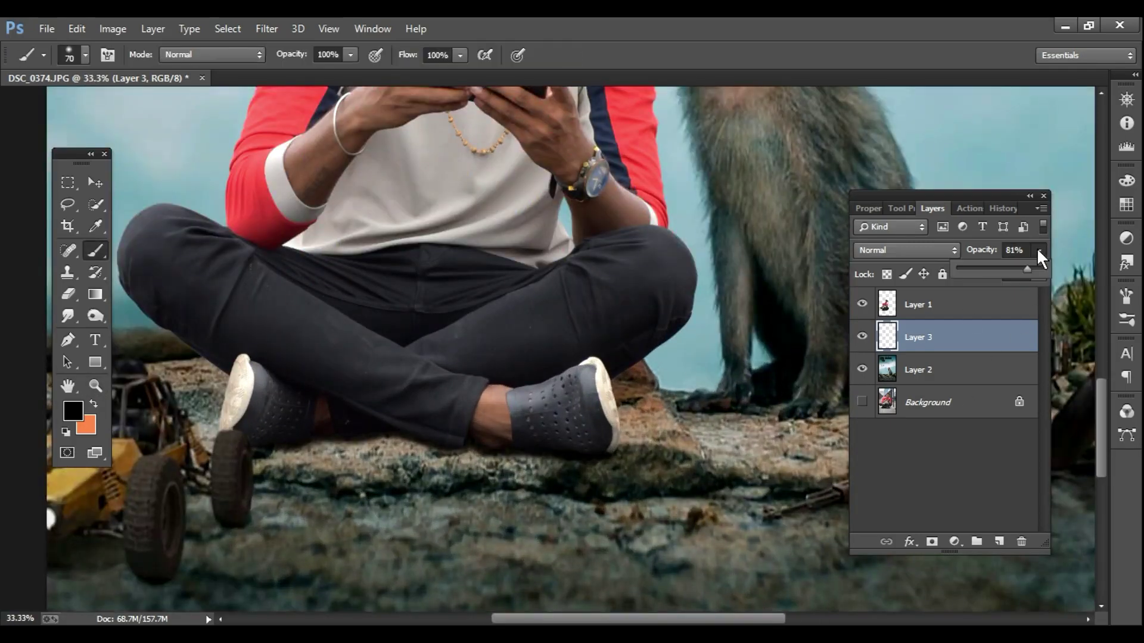
Step: Try the Overlay blending mode on the shadow layer and settle on Multiply
left_click(947, 252)
left_click(873, 227)
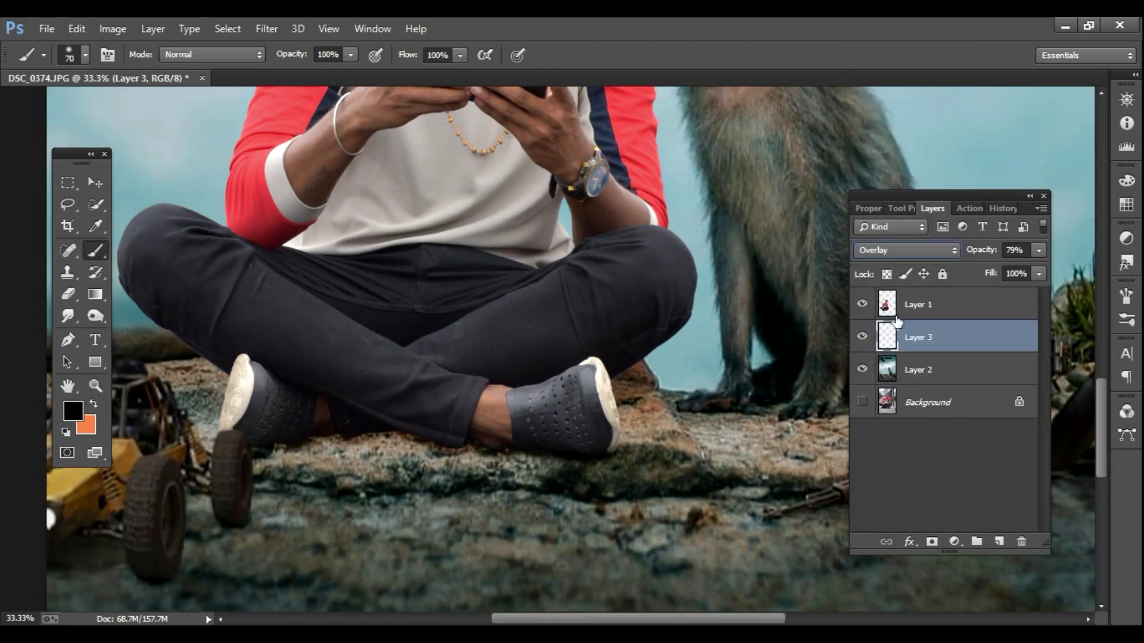
left_click(905, 250)
left_click(877, 78)
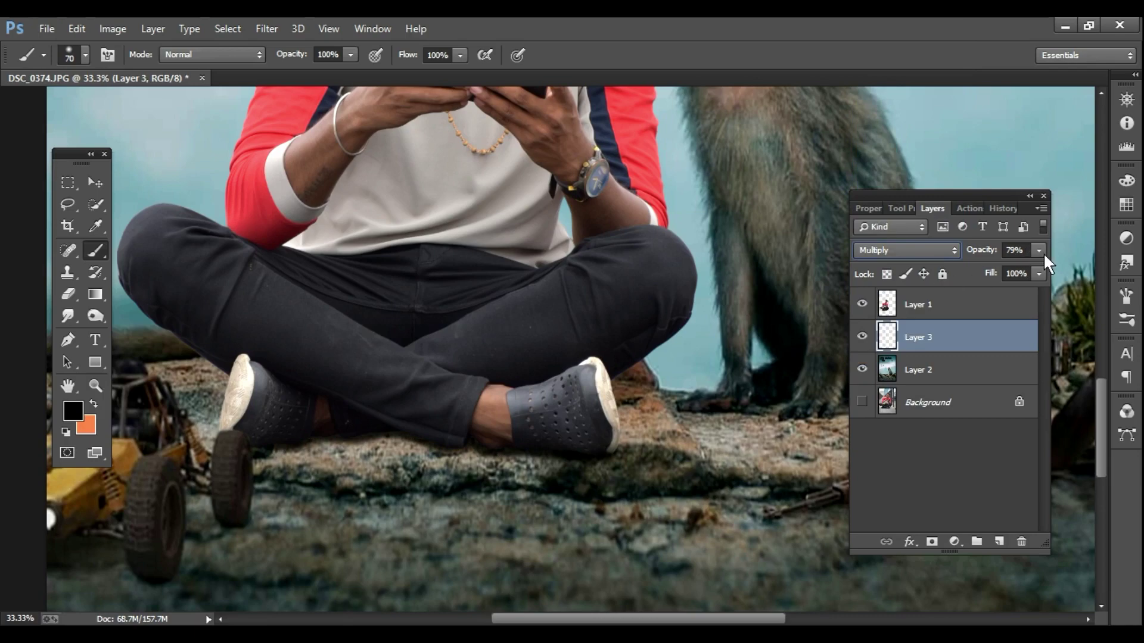
Step: Set the shadow layer's opacity to 90%
left_click_drag(1039, 250, 1034, 274)
key("z")
left_click(725, 405, "alt")
left_click(725, 405, "alt")
left_click(726, 405, "alt")
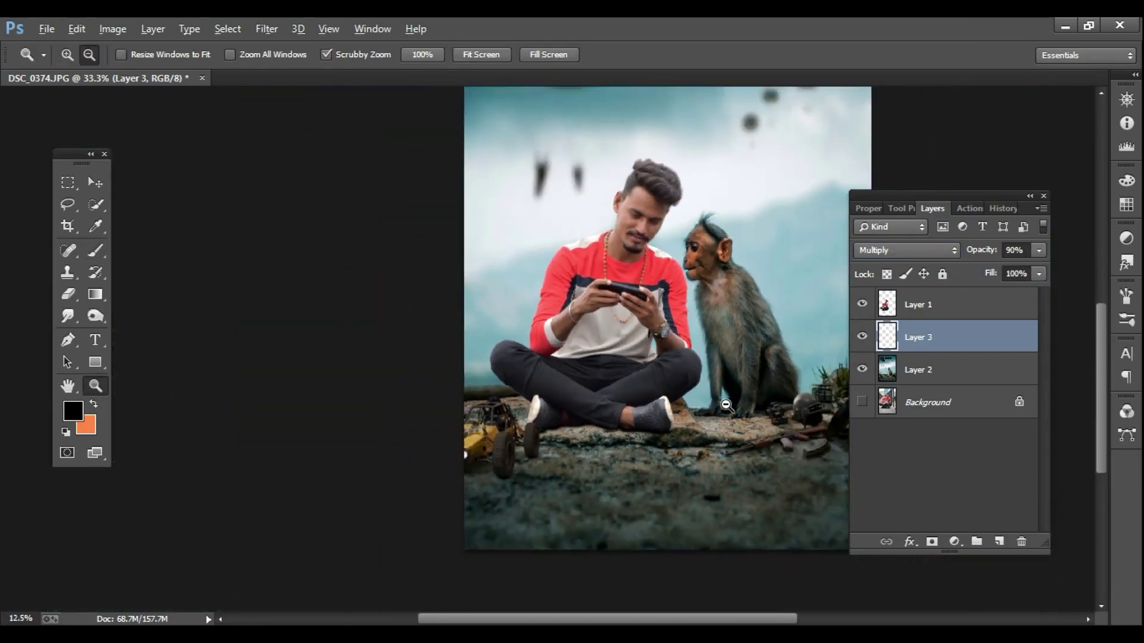
Step: Try merging the visible layers into one and undo the merge
left_click(725, 405, "alt")
key("b")
right_click(931, 340)
left_click(620, 514)
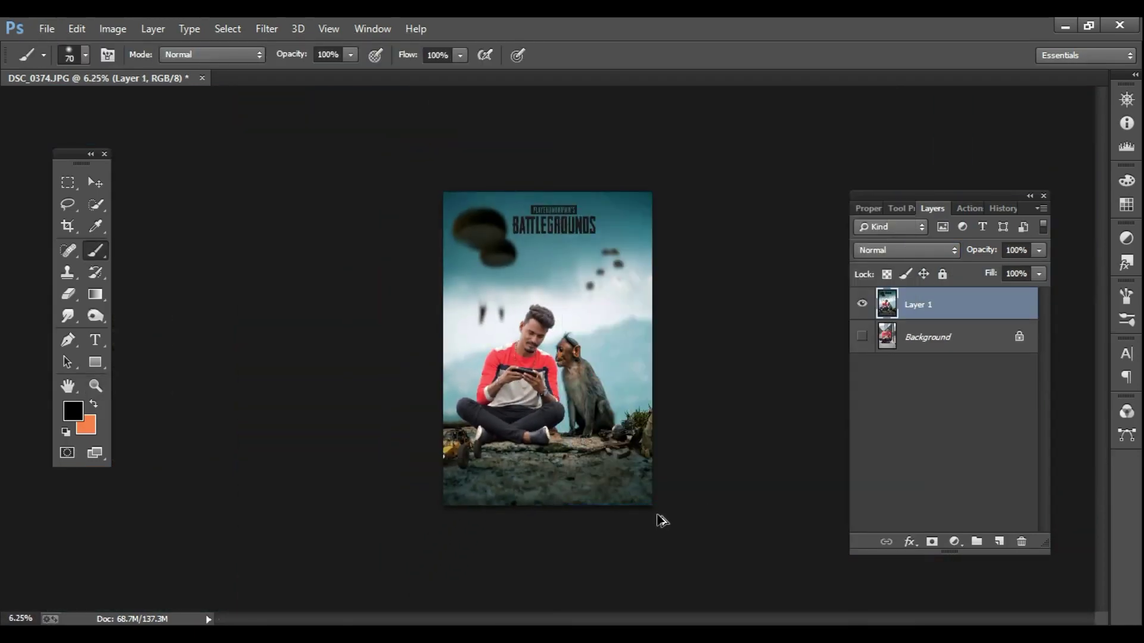
key("ctrl+z")
Step: Scale the man's layer down slightly, to 99.42% width and 97.78% height, with Free Transform
key("z")
left_click(536, 377)
left_click(536, 377)
left_click(536, 378)
left_click(536, 377)
key("ctrl+t")
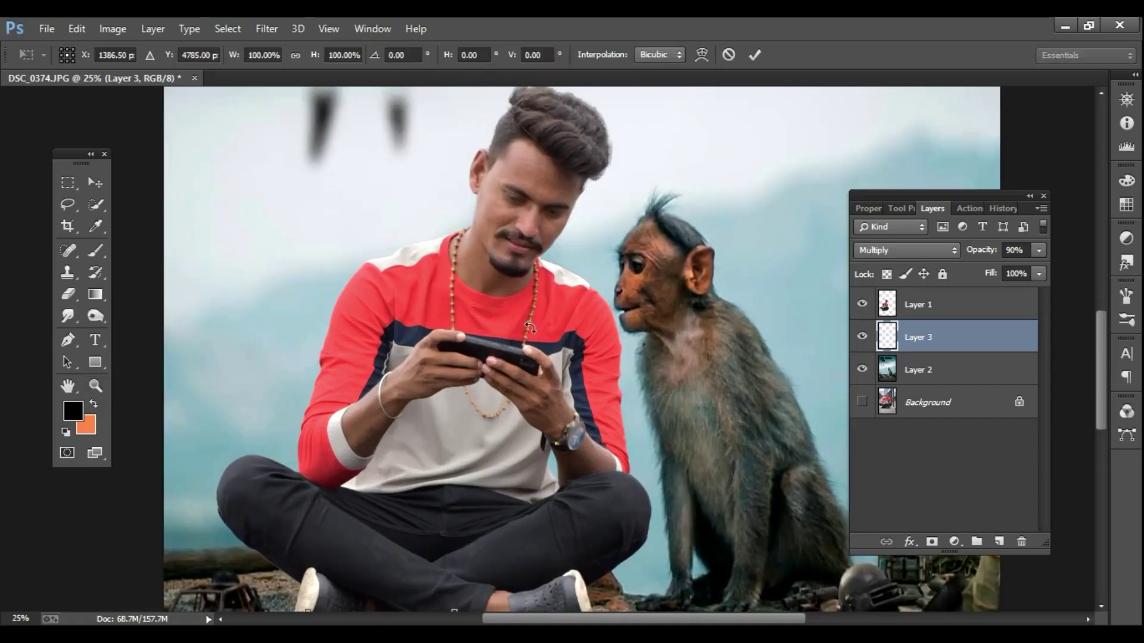
key("Escape")
left_click(934, 310)
key("ctrl+t")
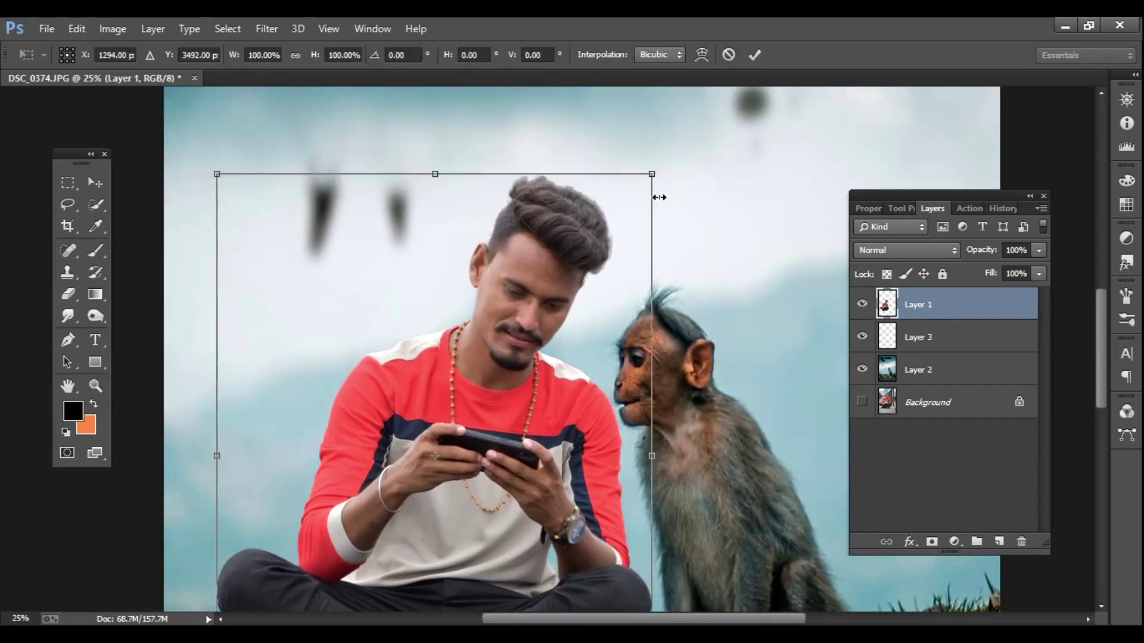
left_click_drag(651, 174, 646, 182)
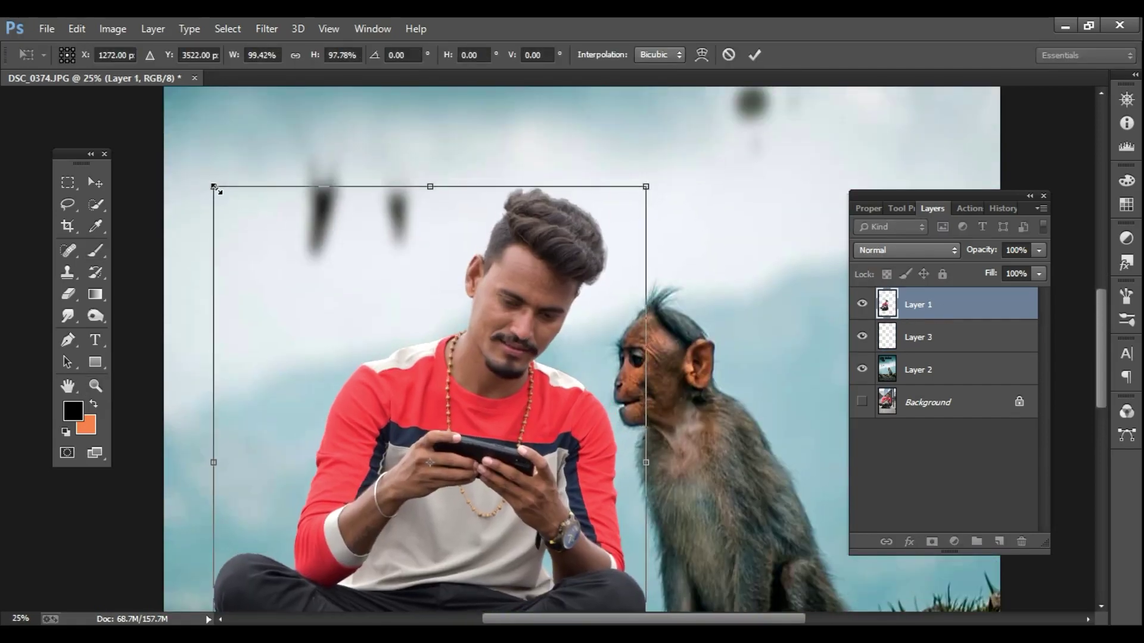
key("Return")
Step: Ready the Eraser with a 45 px brush at the man's shoe beside the toy buggy's wheel
scroll(390, 344, "down", 10)
key("z")
left_click(390, 343)
left_click(389, 345)
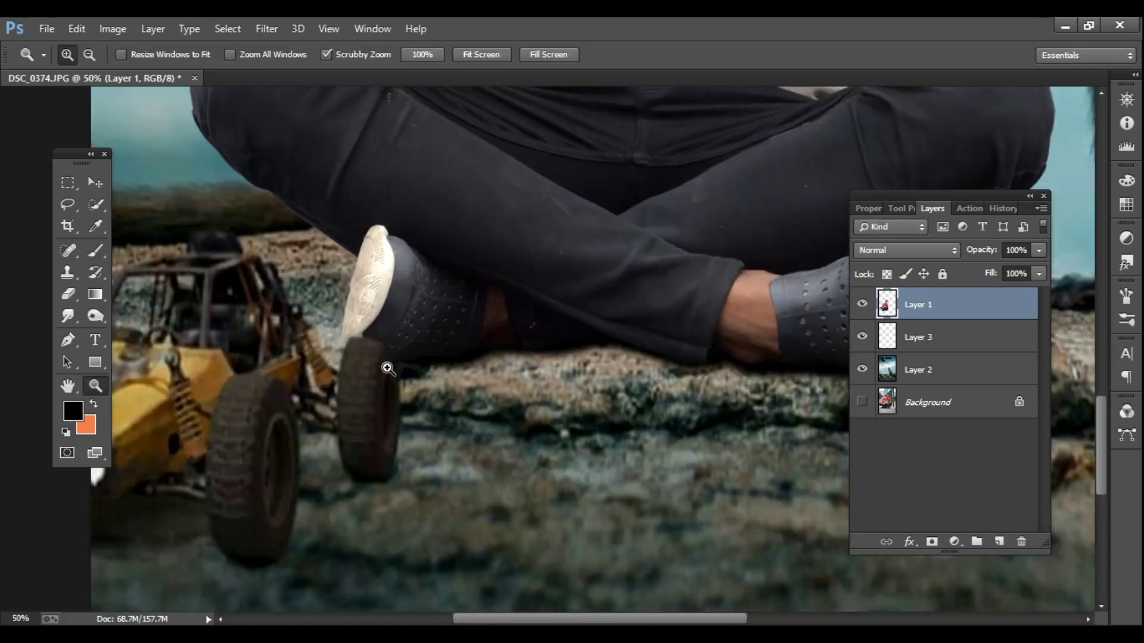
left_click(388, 367)
left_click(388, 368)
key("b")
left_click(325, 342, "ctrl")
key("b")
scroll(218, 355, "up", 3)
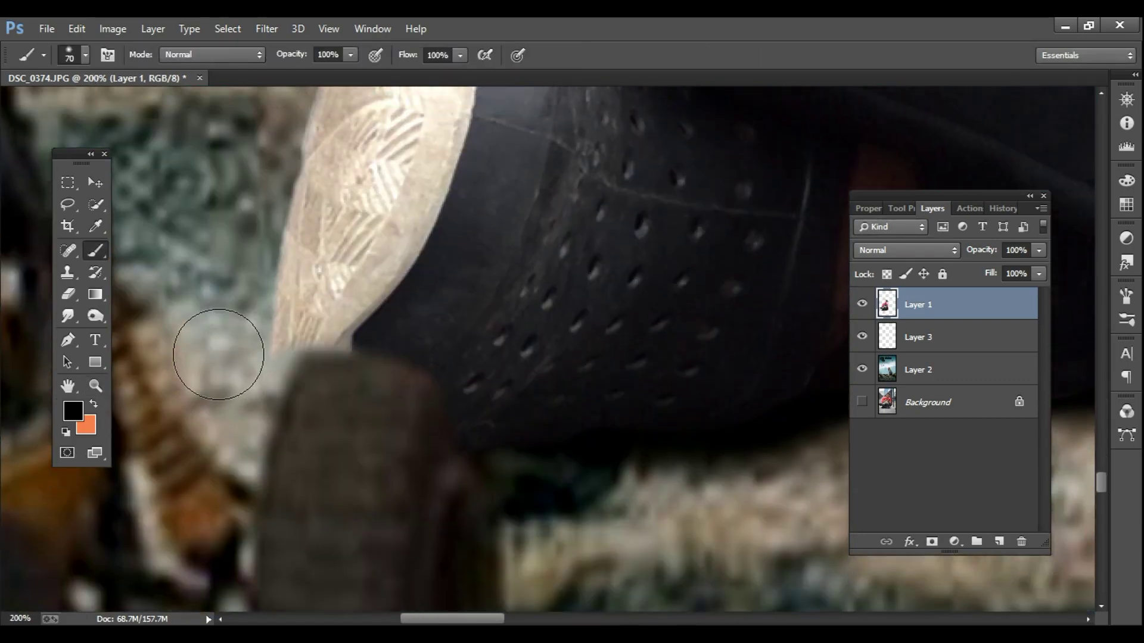
key("e")
key("bracketleft")
key("bracketleft")
key("bracketleft")
key("bracketleft")
key("bracketleft")
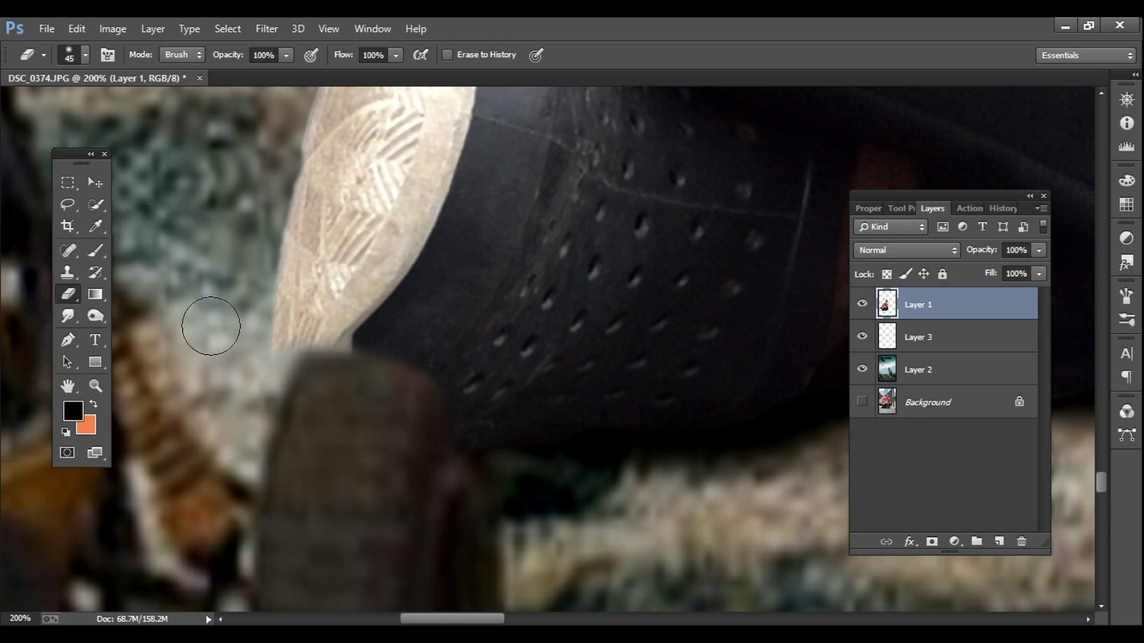
Step: Erase the man's layer and the shadow where they overlap the buggy wheel, lowering Layer 1 to 72% opacity meanwhile and restoring 100%
left_click(286, 439, "alt")
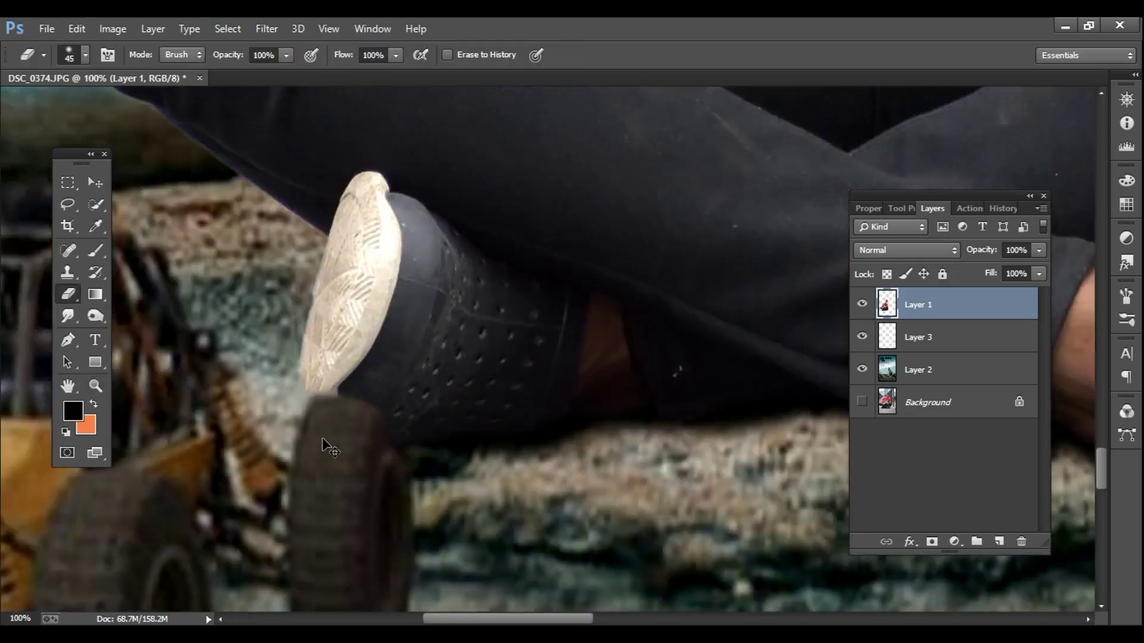
left_click(323, 440, "alt")
left_click(323, 440, "alt")
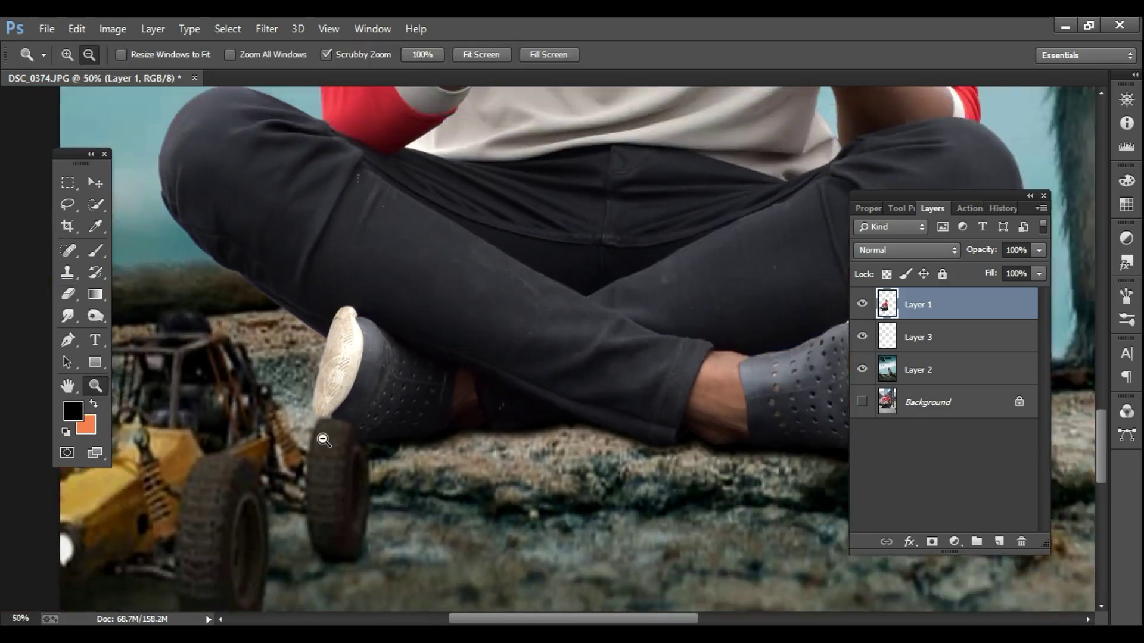
left_click(323, 440, "alt")
left_click(323, 440, "alt")
left_click(925, 344)
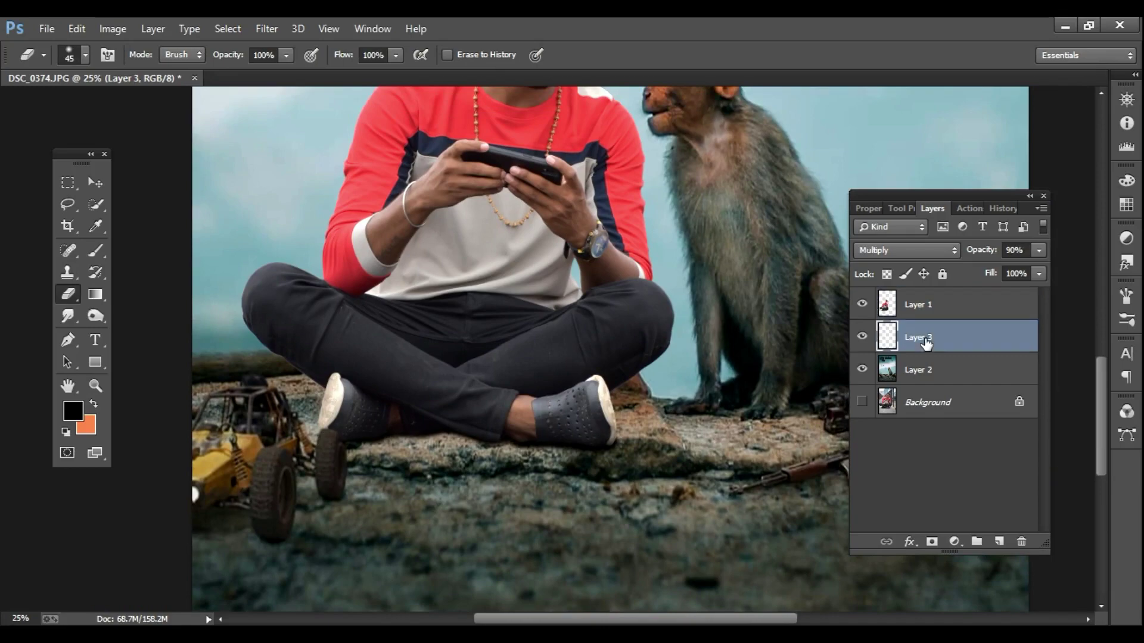
left_click(324, 450, "ctrl")
left_click(324, 450, "ctrl")
left_click(324, 450, "ctrl")
left_click(324, 449, "ctrl")
left_click(324, 449, "ctrl")
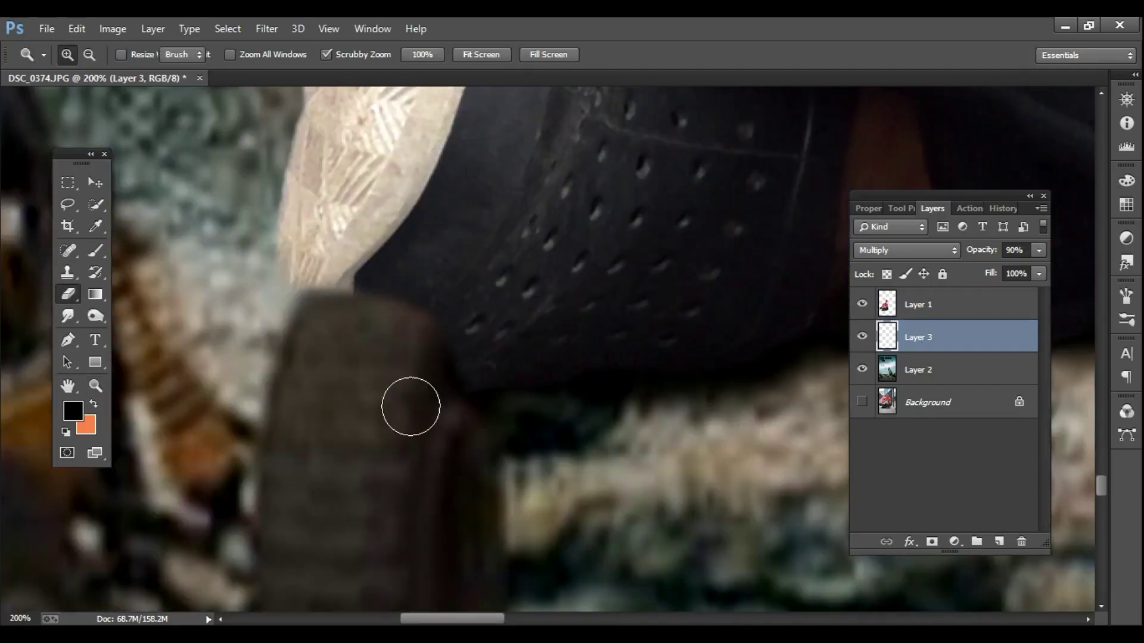
left_click(1005, 293)
left_click_drag(1039, 250, 1013, 273)
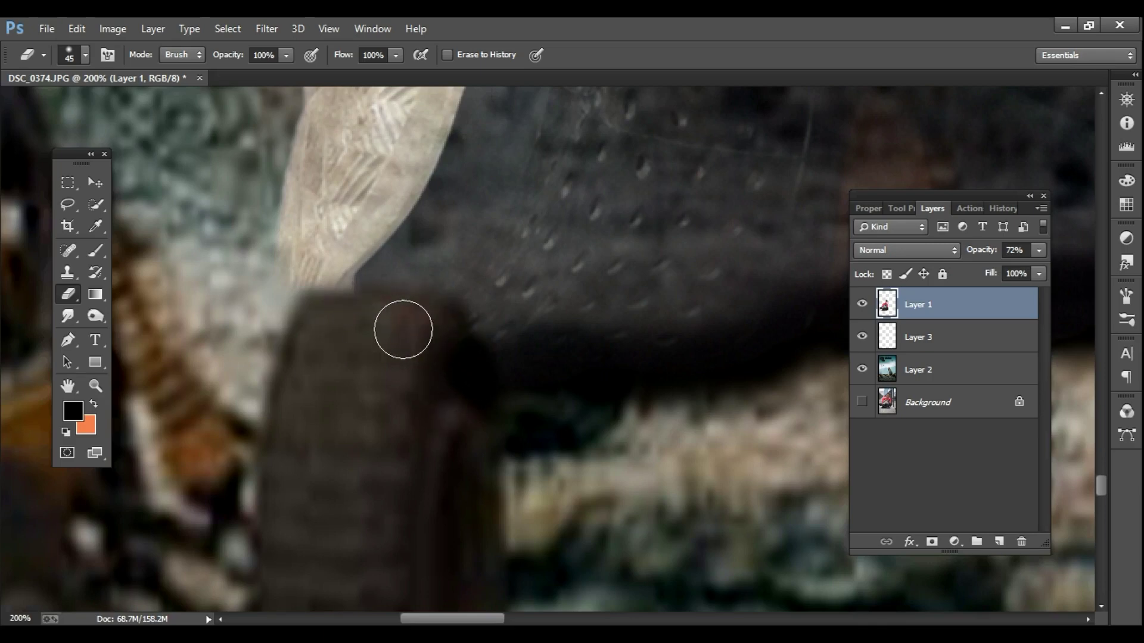
left_click_drag(1039, 250, 1073, 276)
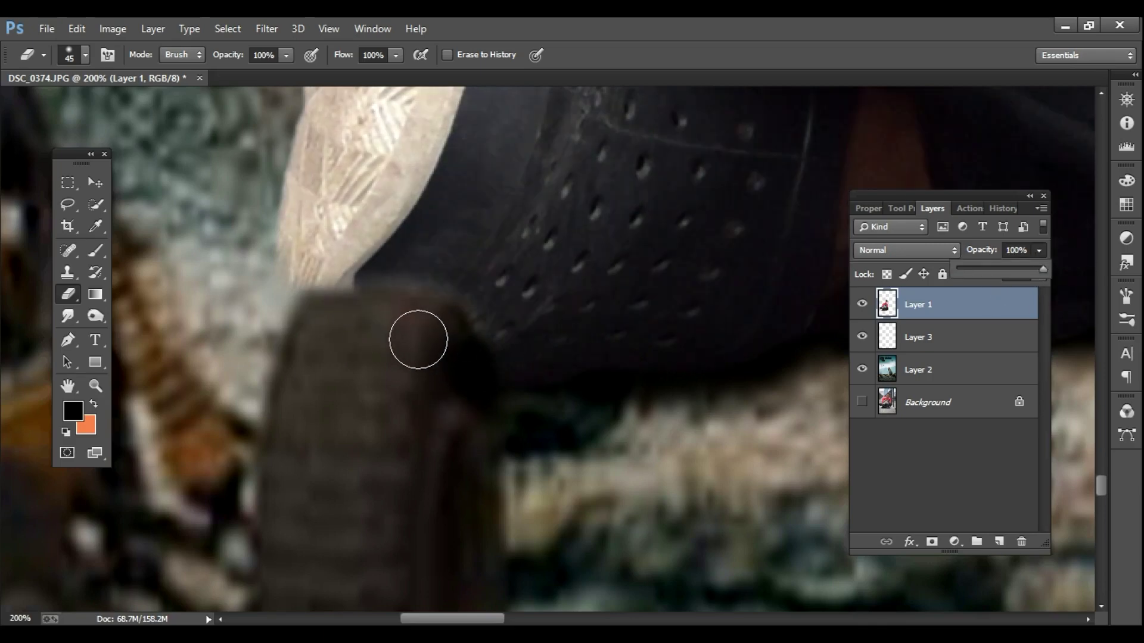
key("alt+bracketleft")
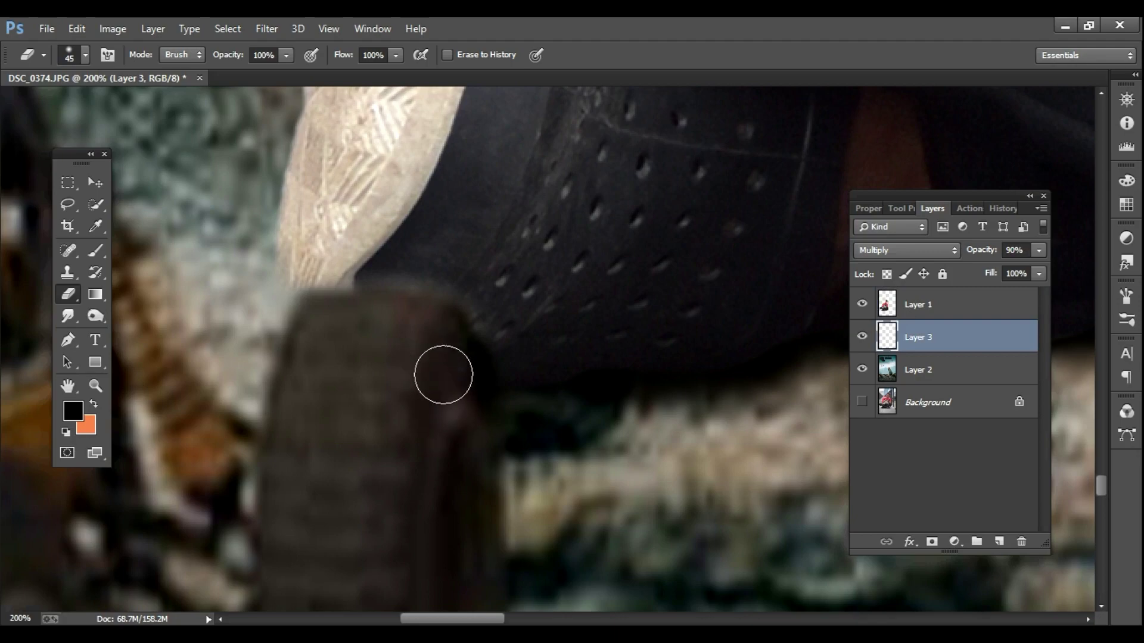
Step: Examine the cleaned-up shoe and wheel area in the context of the whole composition
left_click(465, 423, "alt")
left_click(464, 424, "alt")
left_click(464, 424, "alt")
left_click(465, 424, "alt")
left_click(464, 423, "alt")
left_click(465, 423, "alt")
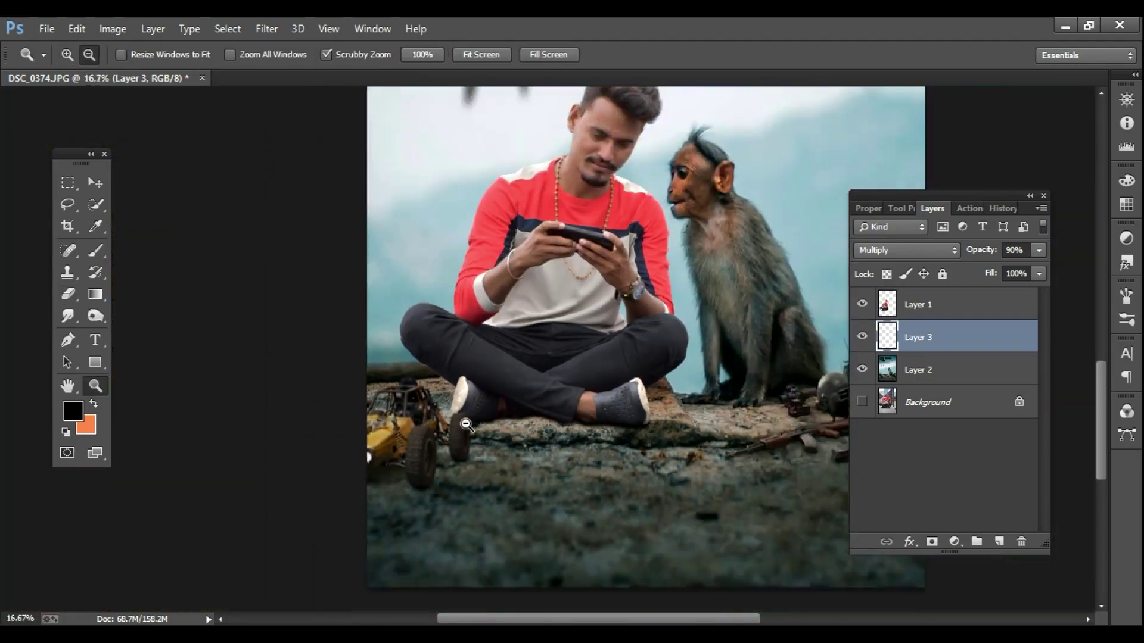
left_click(465, 424, "alt")
left_click(465, 423, "alt")
left_click(1087, 27)
left_click(1087, 26)
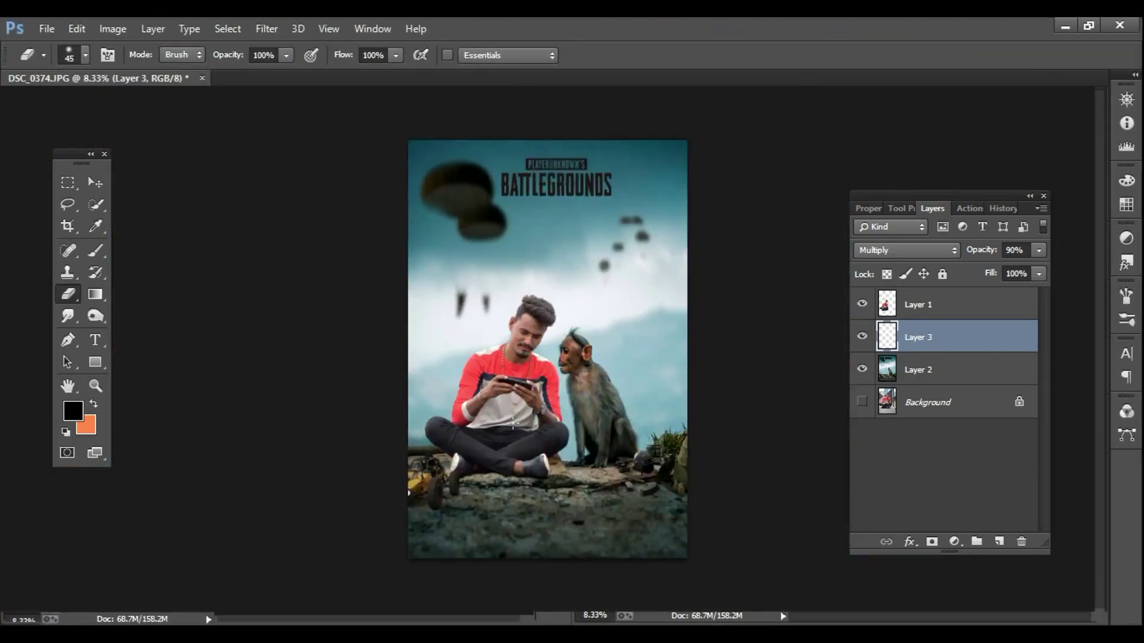
left_click(522, 408, "ctrl")
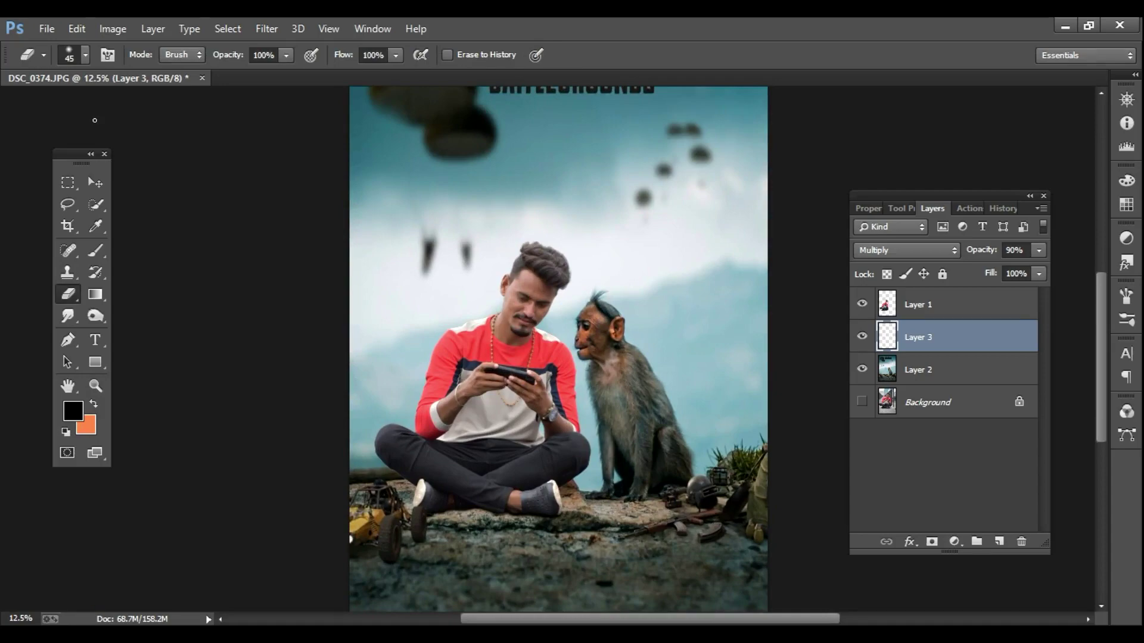
key("ctrl+o")
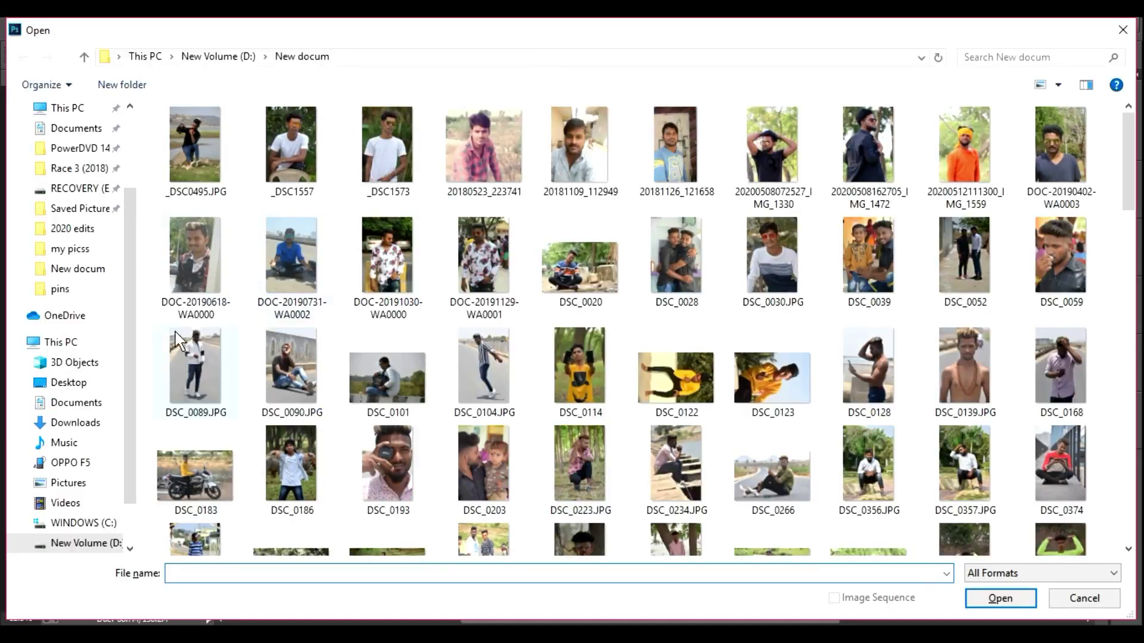
scroll(620, 401, "down", 10)
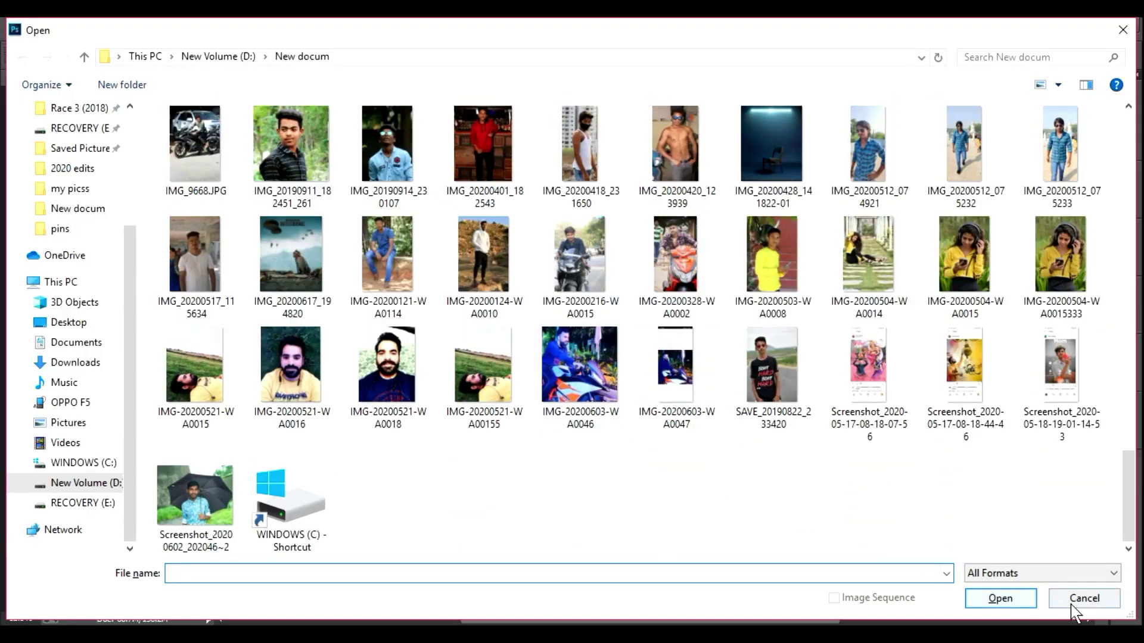
left_click(1072, 602)
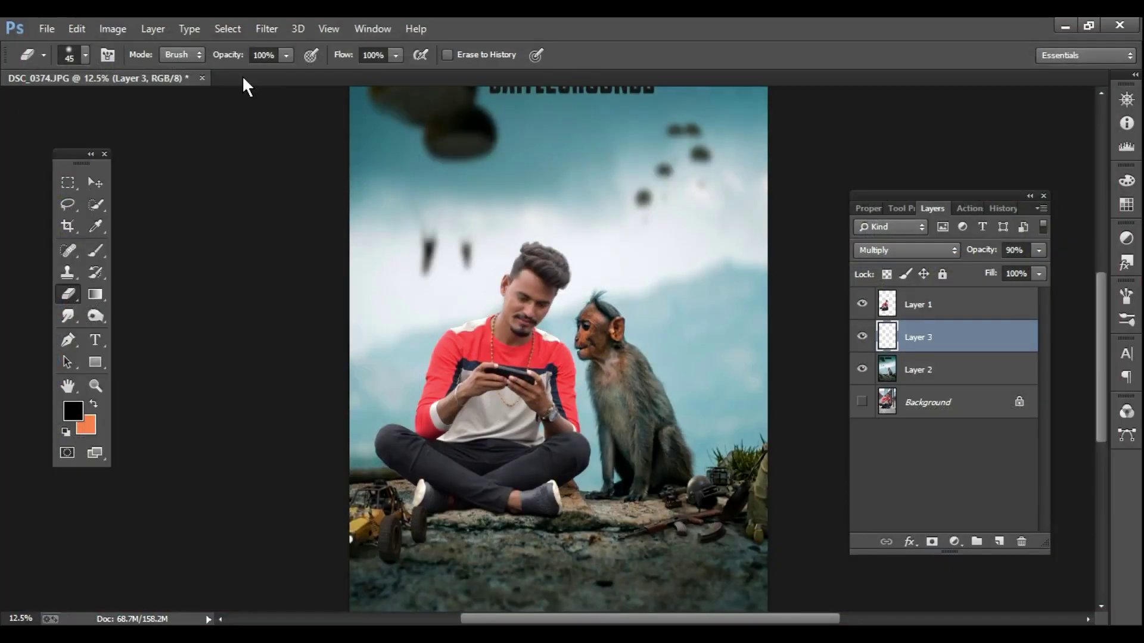
left_click(113, 28)
mouse_move(191, 71)
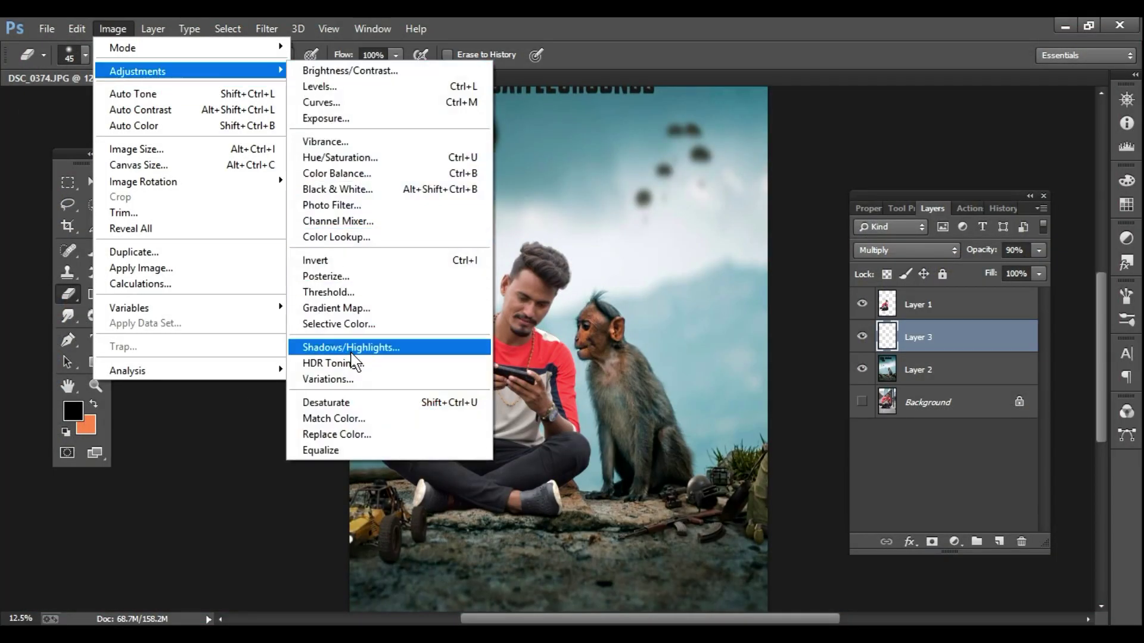
left_click(351, 352)
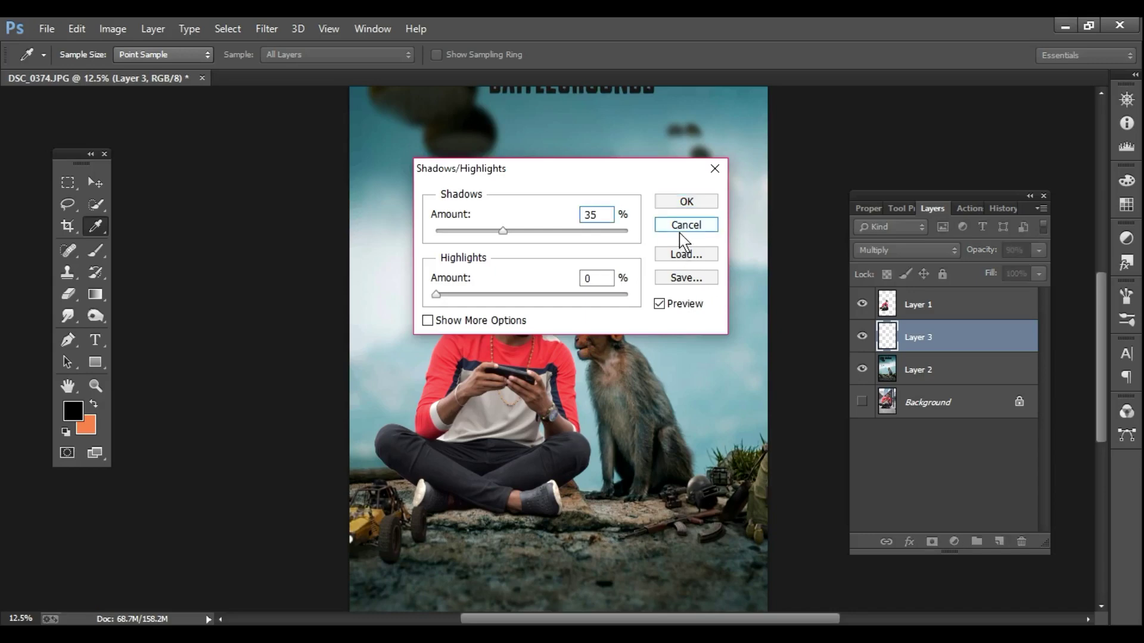
left_click(682, 227)
Step: Apply the Shadows/Highlights adjustment and Auto Tone to the man's layer, Layer 1
left_click(864, 307)
left_click(112, 29)
mouse_move(153, 69)
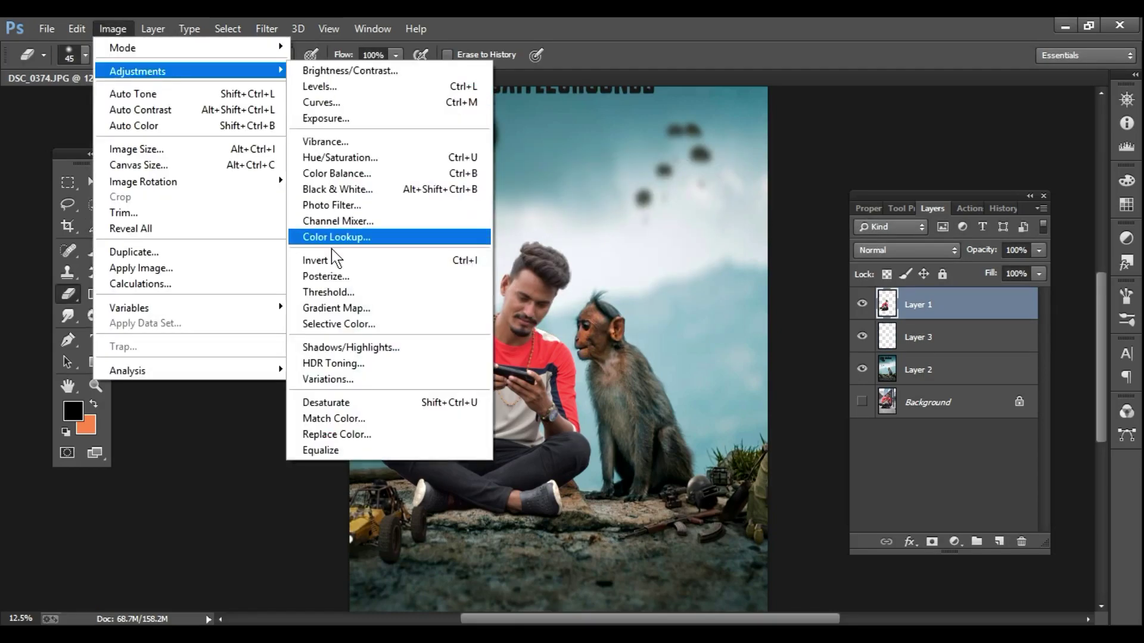
left_click(384, 346)
left_click(116, 30)
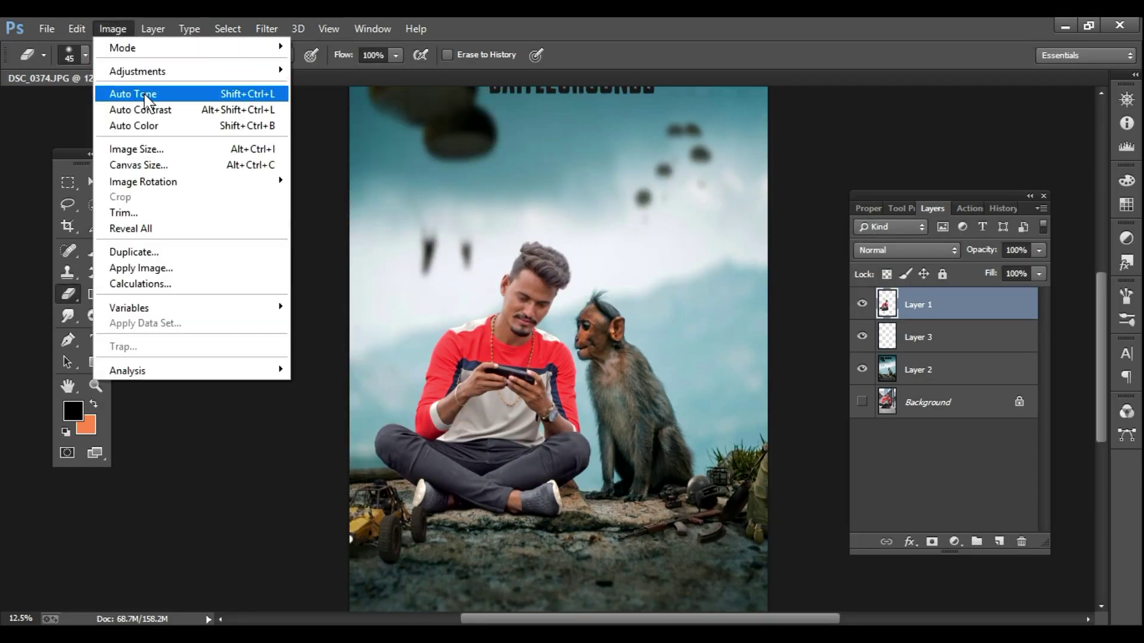
left_click(147, 95)
Step: Examine the man's adjusted tones up close and against the full composition
key("z")
double_click(527, 301)
left_click(529, 301)
key("e")
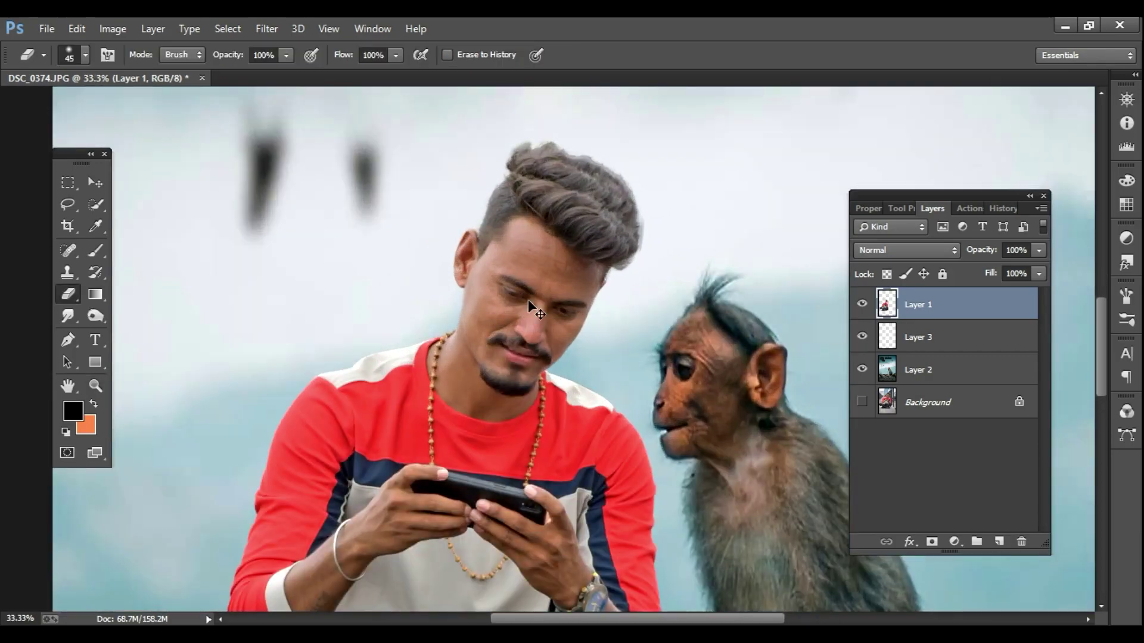
key("ctrl+minus")
key("ctrl+minus")
key("ctrl+0")
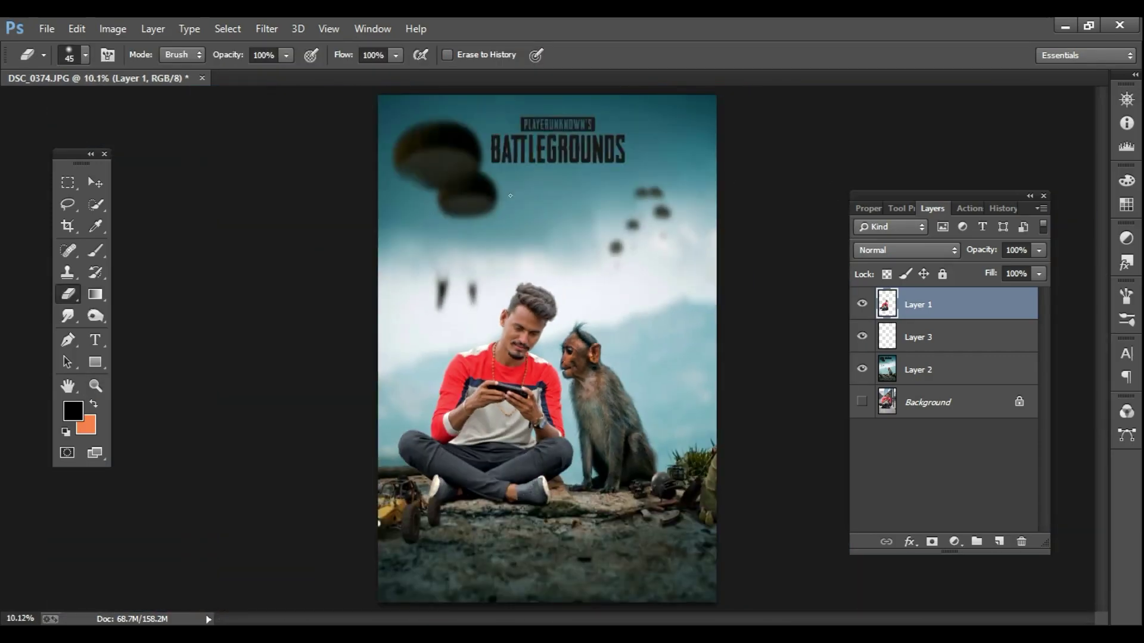
key("ctrl+o")
scroll(505, 455, "down", 15)
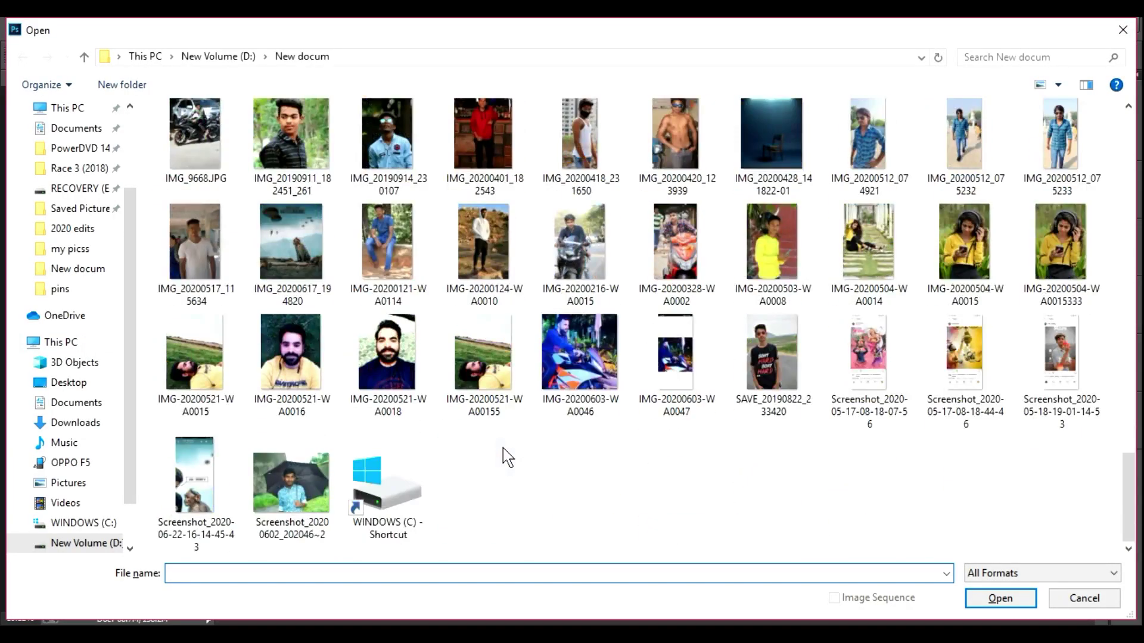
left_click(194, 474)
left_click(1000, 597)
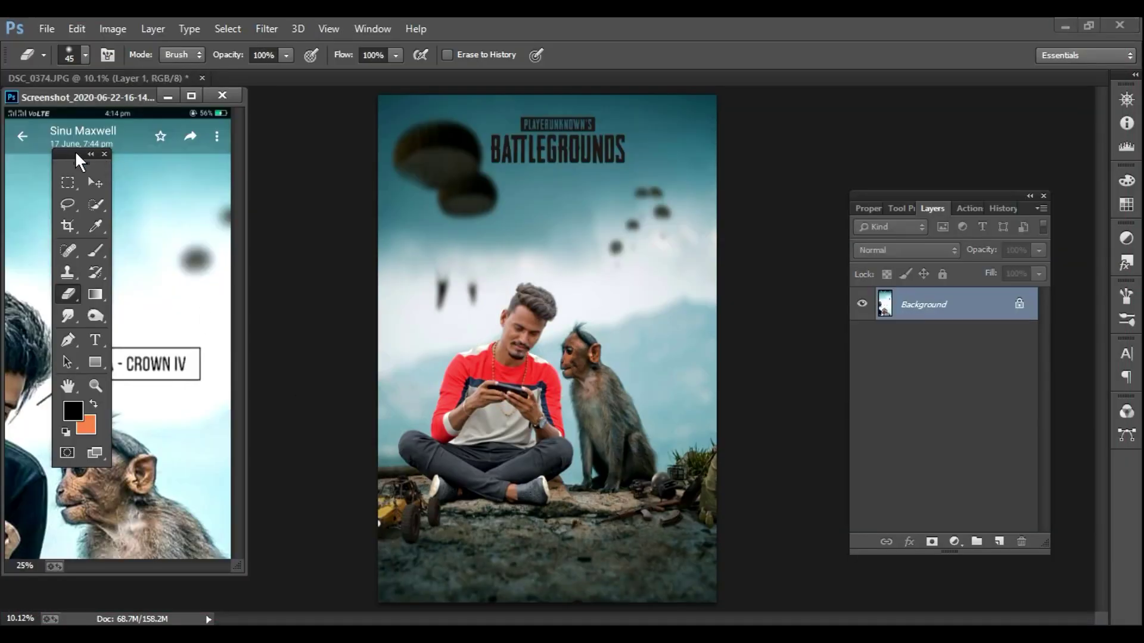
Step: Lasso the "ASIA - CROWN IV" callout in the screenshot and bring it into the composition above the monkey's head
left_click_drag(78, 158, 429, 183)
left_click_drag(119, 97, 159, 120)
key("l")
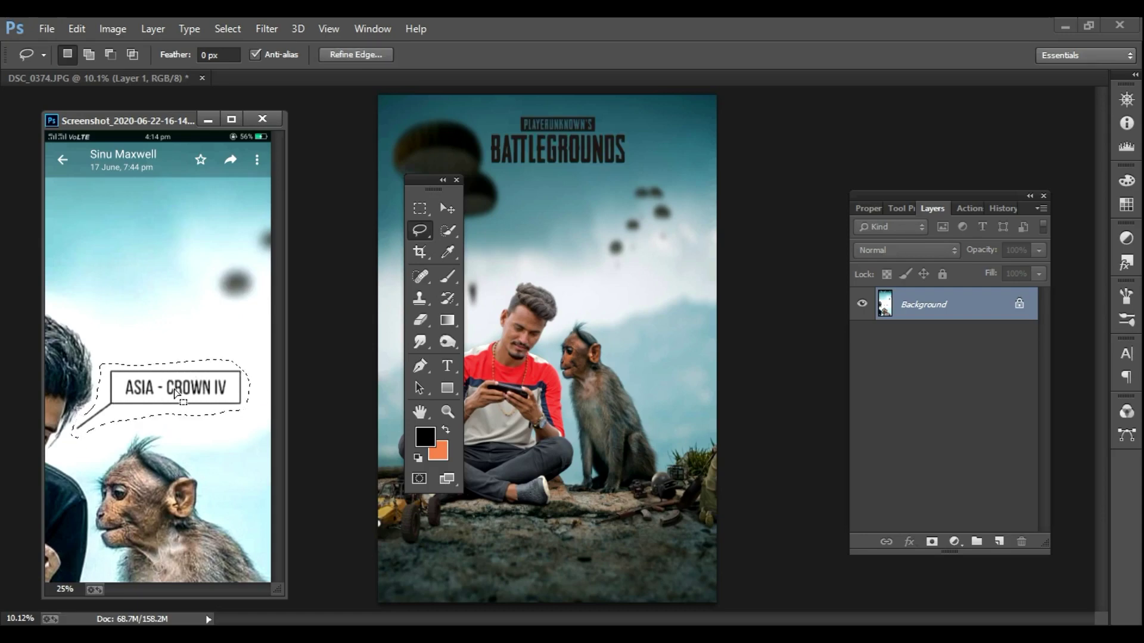
right_click(176, 393)
left_click(249, 187)
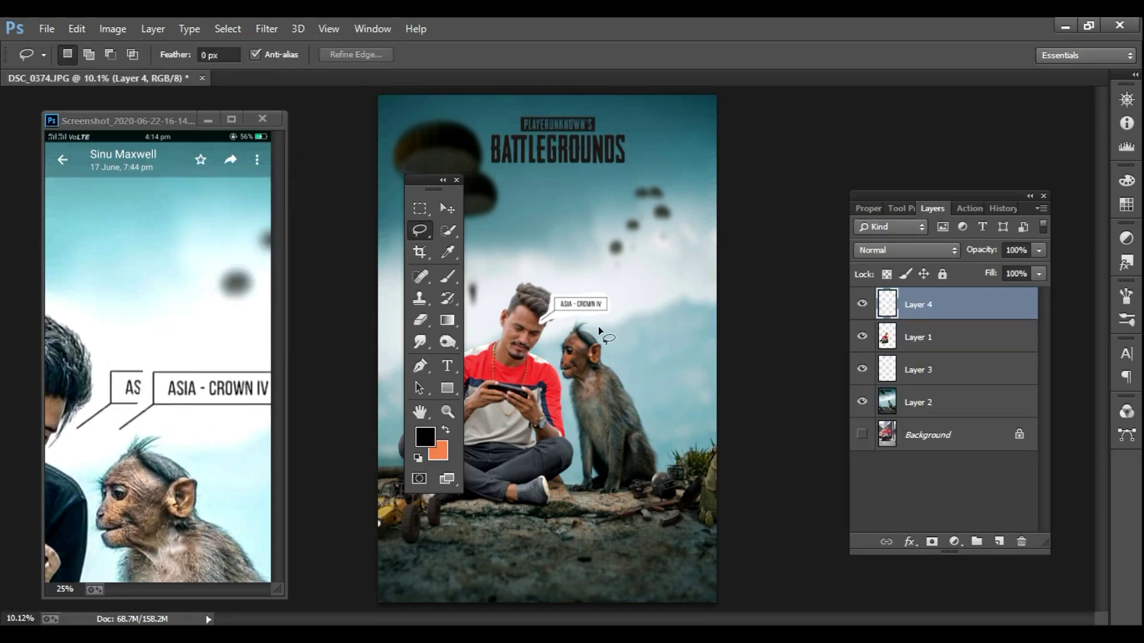
Step: Close the screenshot image and return to the composition around the callout
key("z")
left_click(594, 331)
key("l")
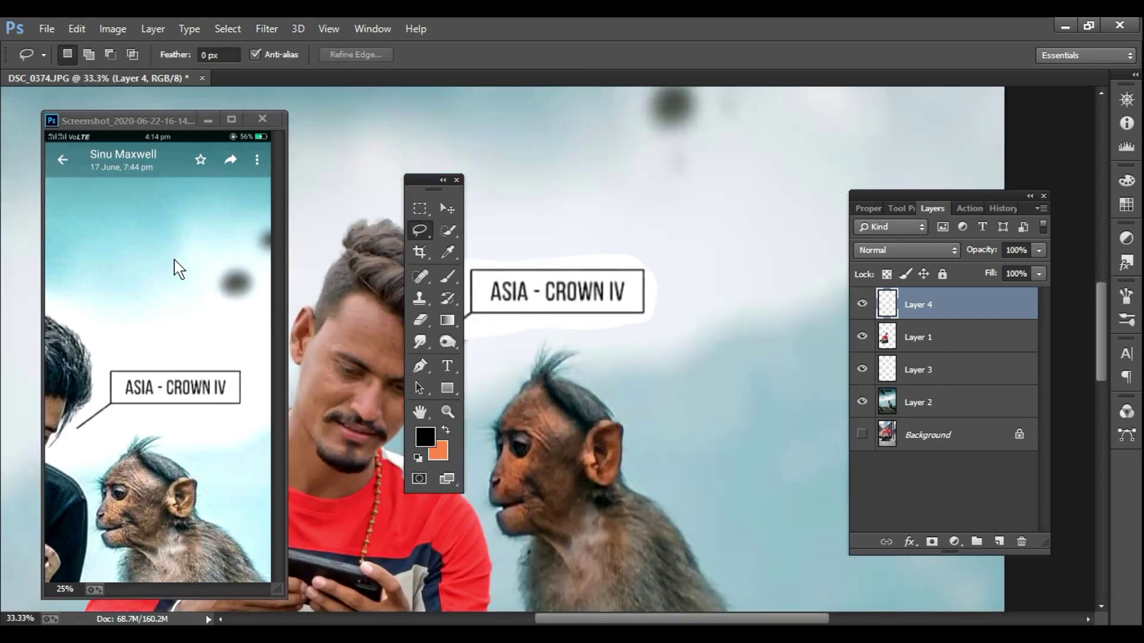
left_click(262, 119)
left_click(577, 260)
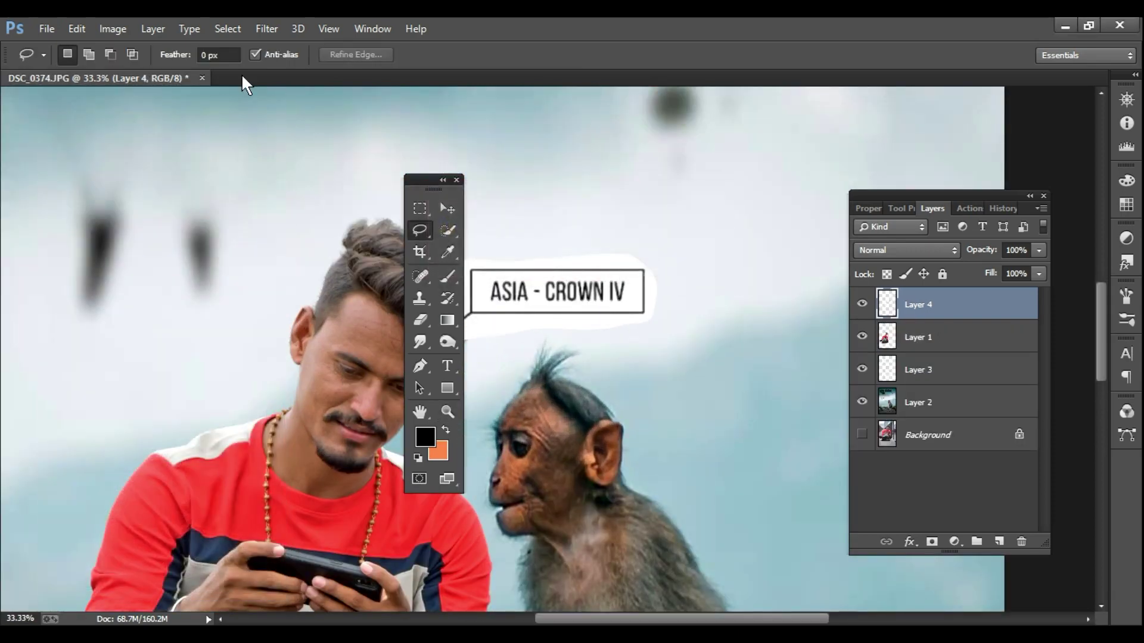
Step: Remove the white area around the "ASIA - CROWN IV" callout using the Background Eraser with a 1500 px brush
left_click_drag(418, 183, 79, 161)
left_click(82, 296)
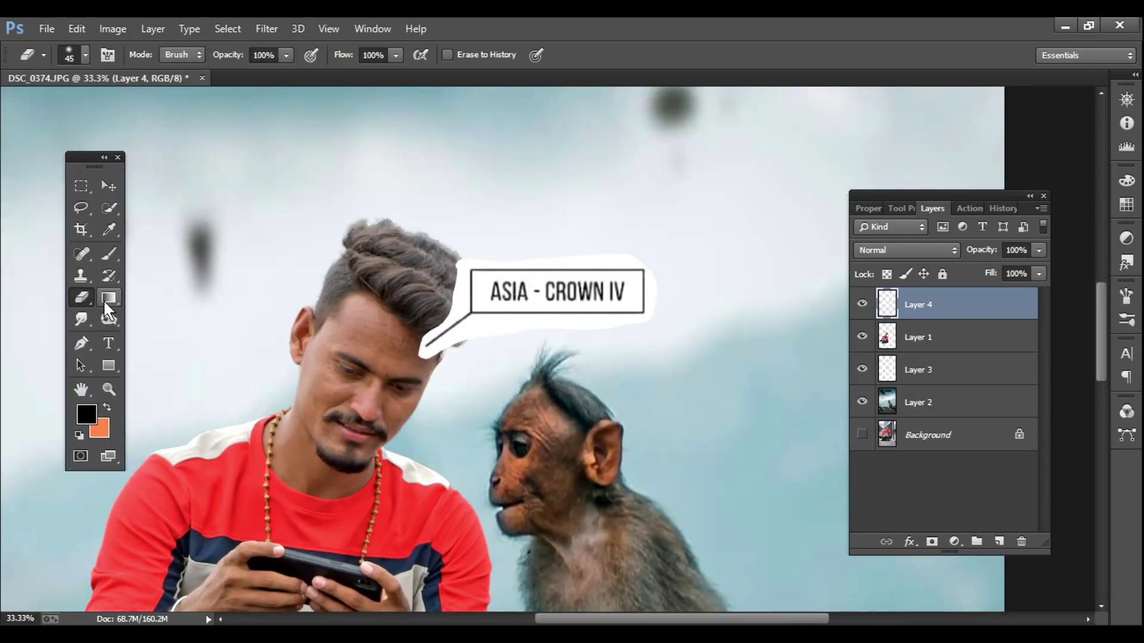
left_click(143, 310)
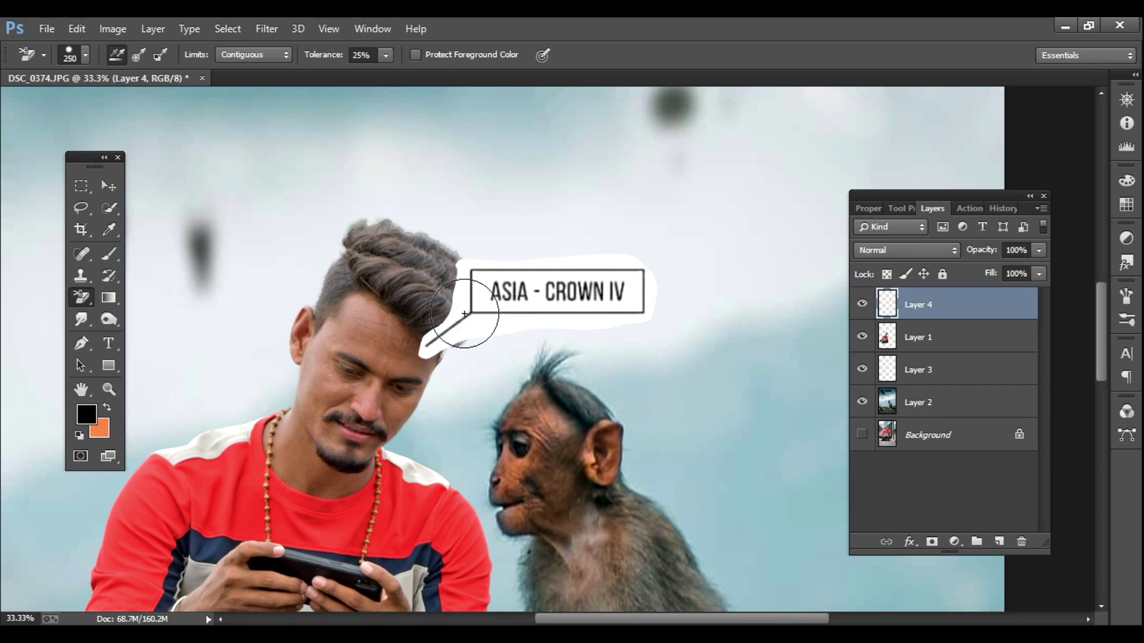
key("bracketright")
key("bracketright")
key("bracketright")
key("bracketright")
key("bracketright")
key("bracketright")
key("bracketright")
key("bracketright")
key("bracketright")
key("bracketright")
key("bracketright")
key("bracketright")
key("bracketright")
key("bracketright")
key("bracketright")
left_click(472, 327)
left_click(480, 304)
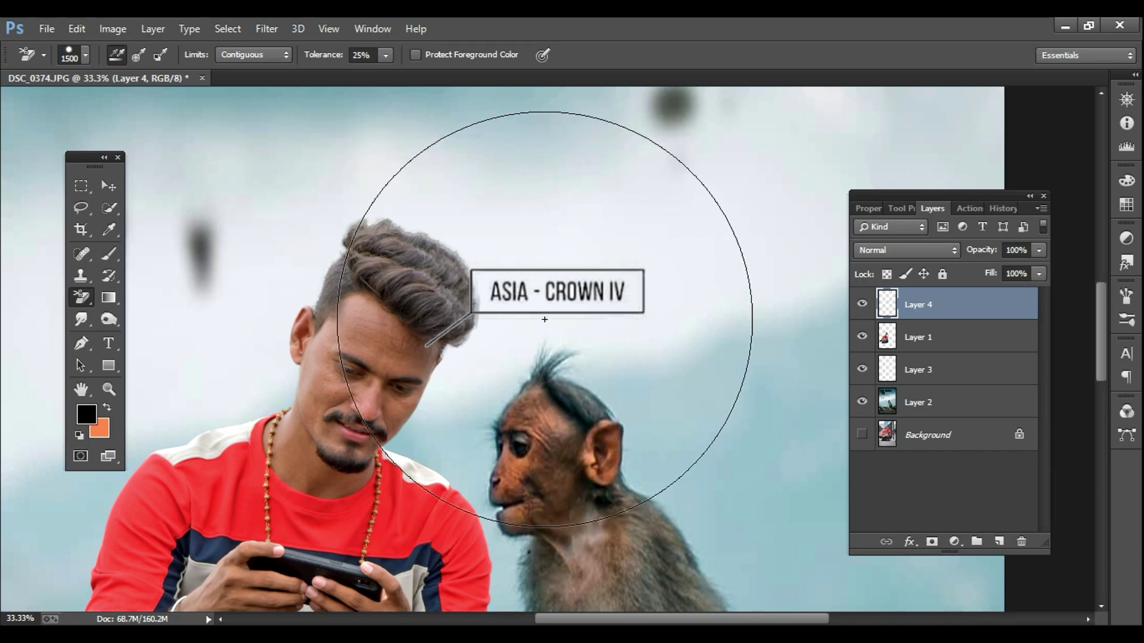
Step: Move the "ASIA - CROWN IV" callout just above the monkey's head and scale it to 89.58% width and 84.13% height
left_click_drag(543, 312, 574, 334)
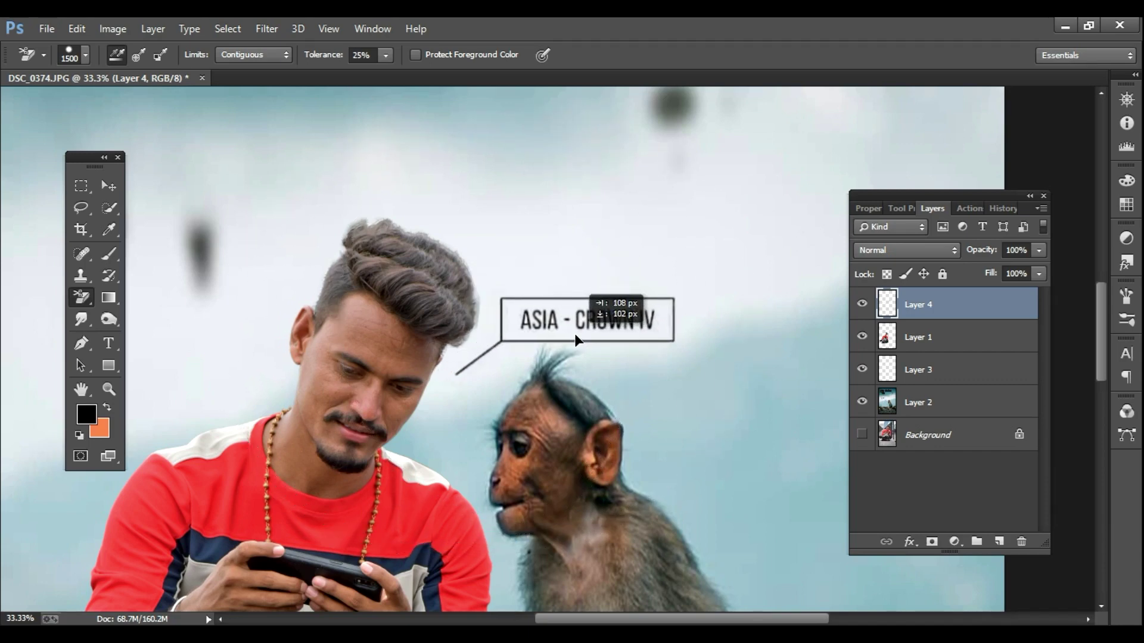
key("ctrl+t")
left_click_drag(685, 281, 656, 286)
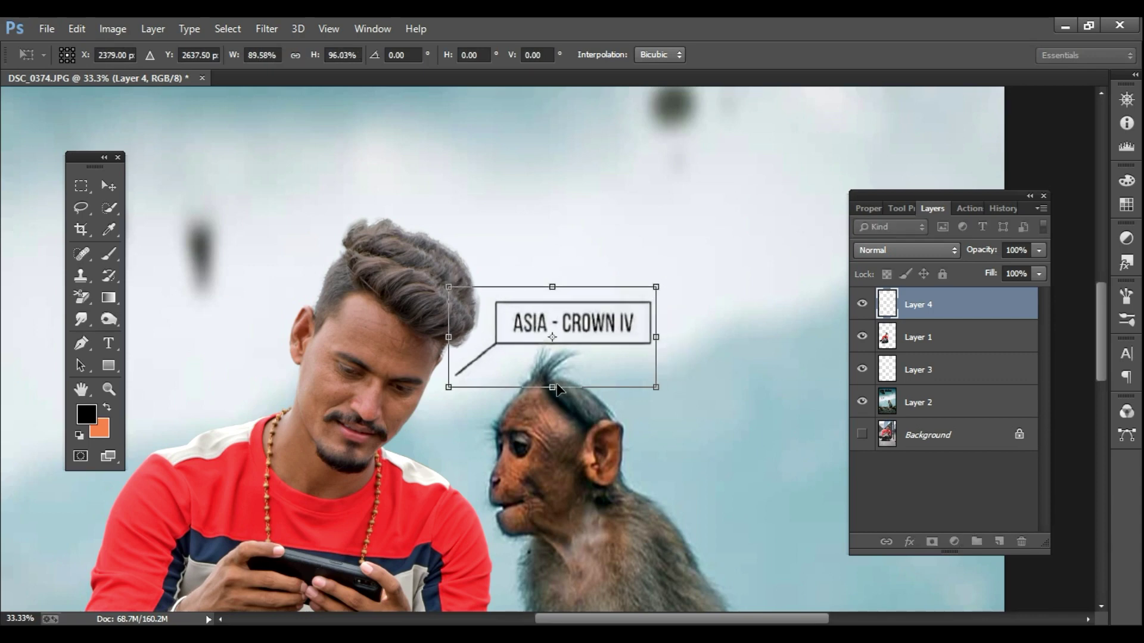
left_click_drag(552, 384, 549, 375)
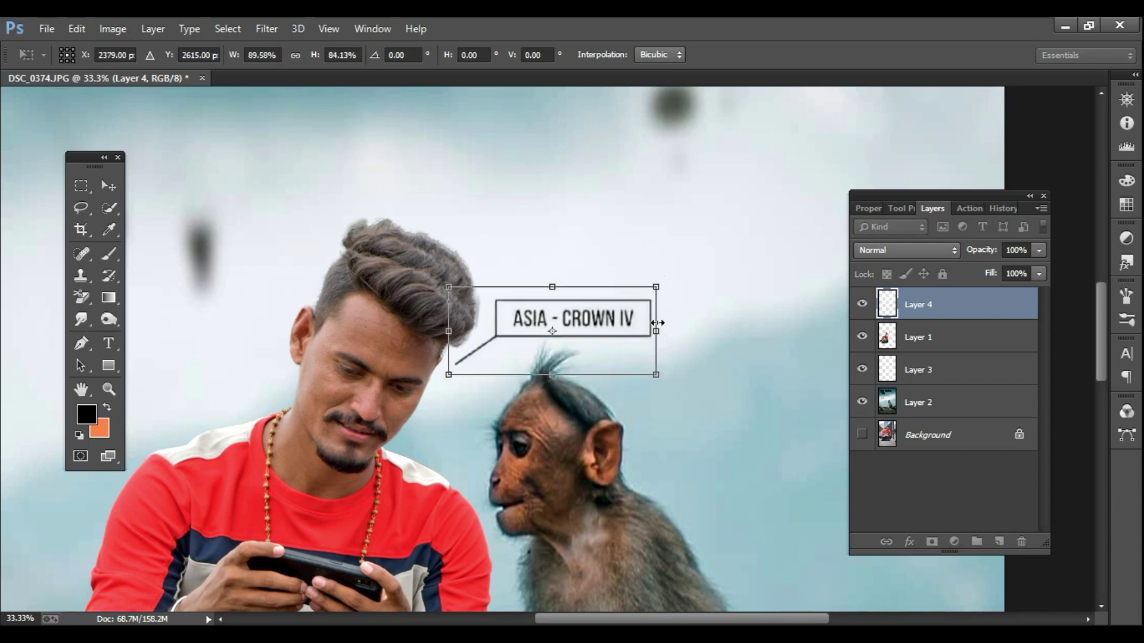
left_click_drag(604, 324, 619, 324)
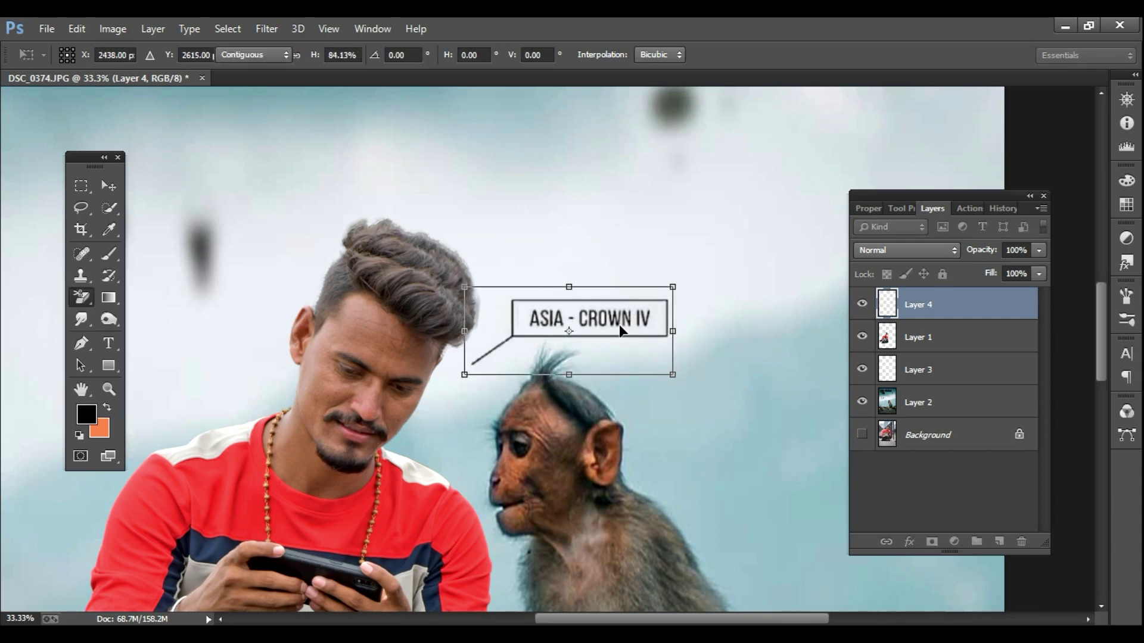
key("Return")
Step: Try to clear the pale fringe around the man's hair on Layer 1 with the 1500 px Background Eraser
key("z")
left_click(620, 326, "alt")
left_click(619, 326, "alt")
left_click(619, 326, "alt")
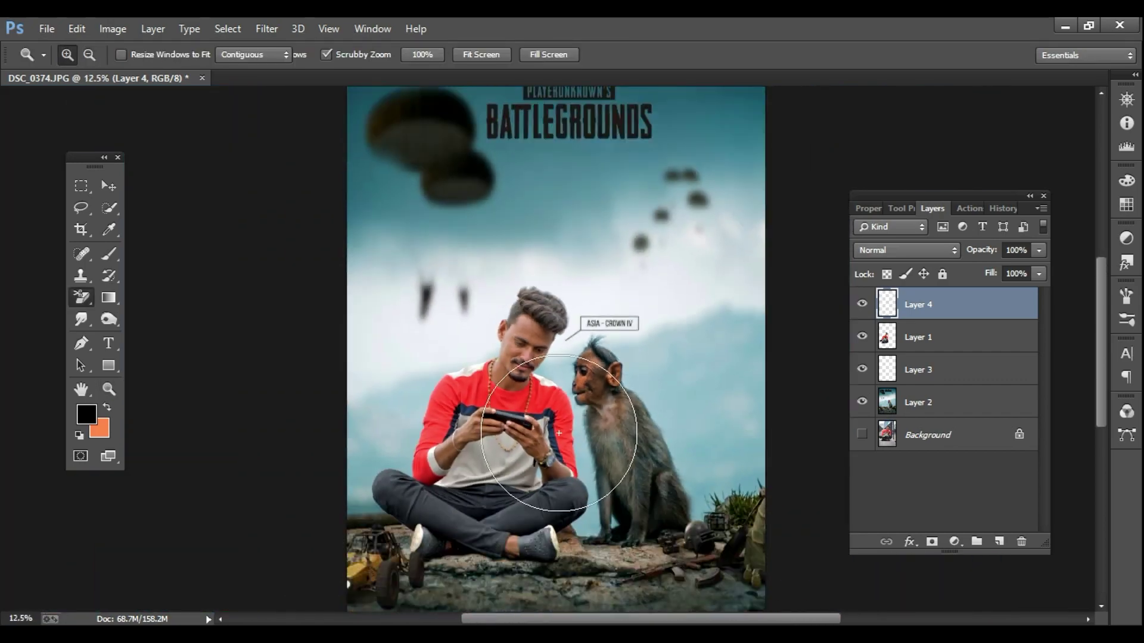
left_click(575, 376)
left_click(574, 376)
left_click(480, 329)
left_click(480, 329)
left_click(480, 329)
key("e")
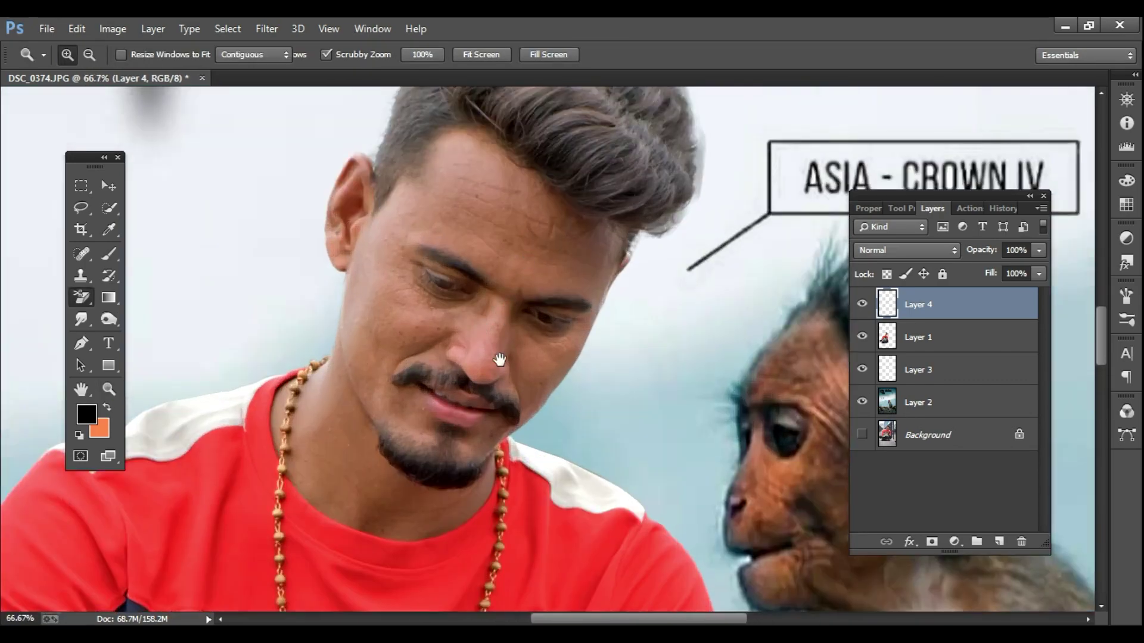
left_click_drag(498, 361, 479, 488)
left_click(631, 311)
left_click(633, 312)
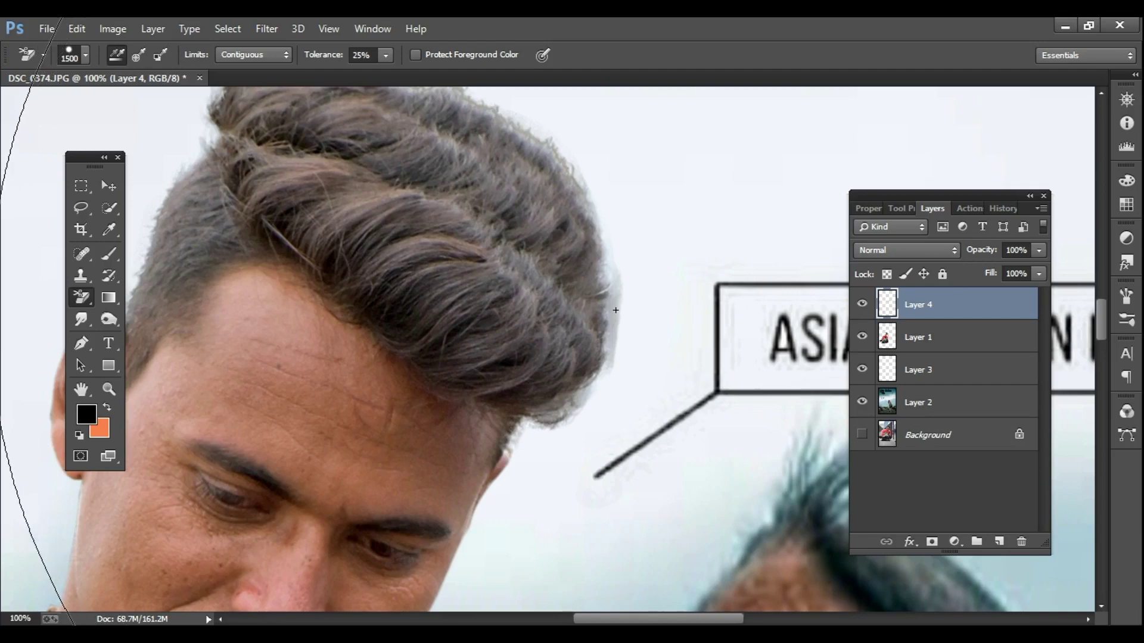
left_click(906, 338)
left_click(618, 311)
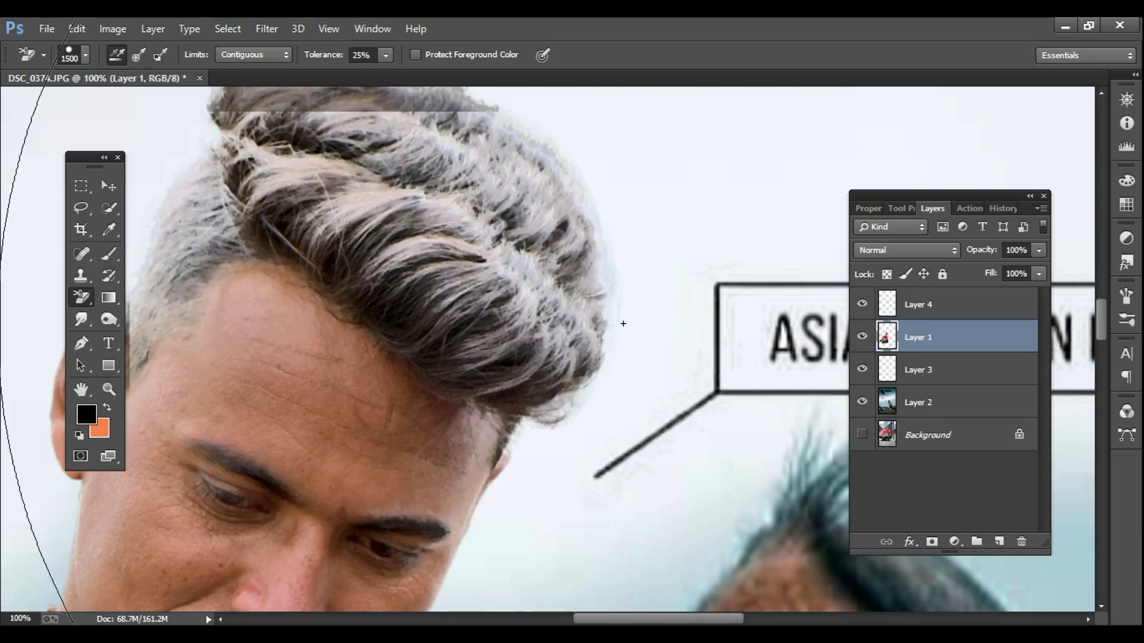
key("ctrl+z")
left_click(626, 330, "ctrl")
Step: Erase the pale fringe around the man's hair on Layer 1 using the regular Eraser with a 45 px brush
right_click(81, 298)
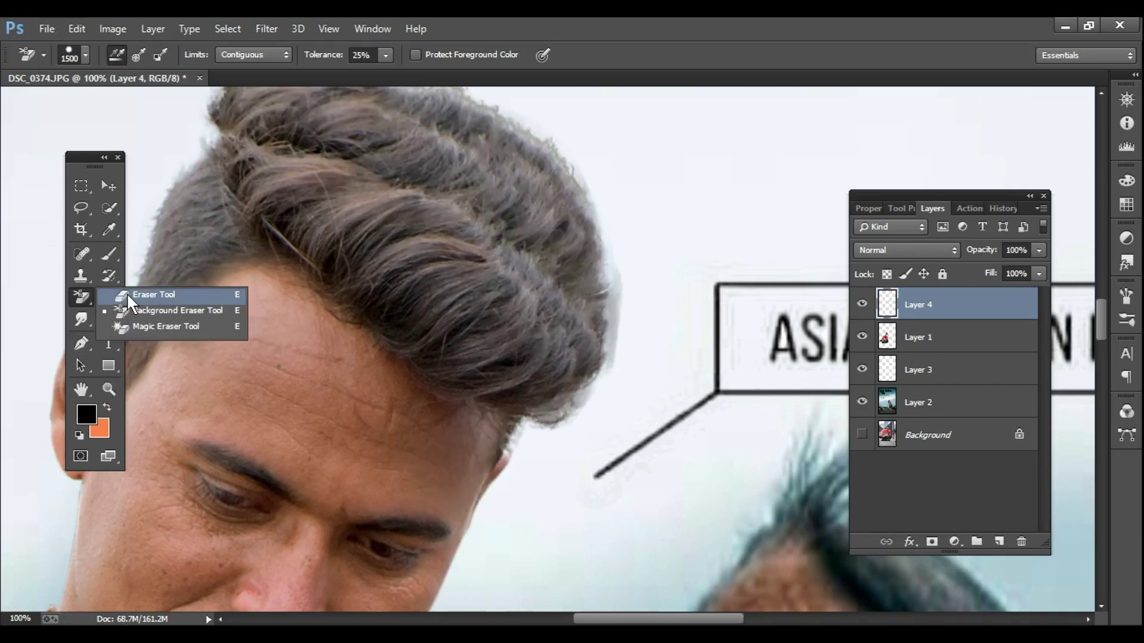
left_click(149, 294)
left_click(870, 337)
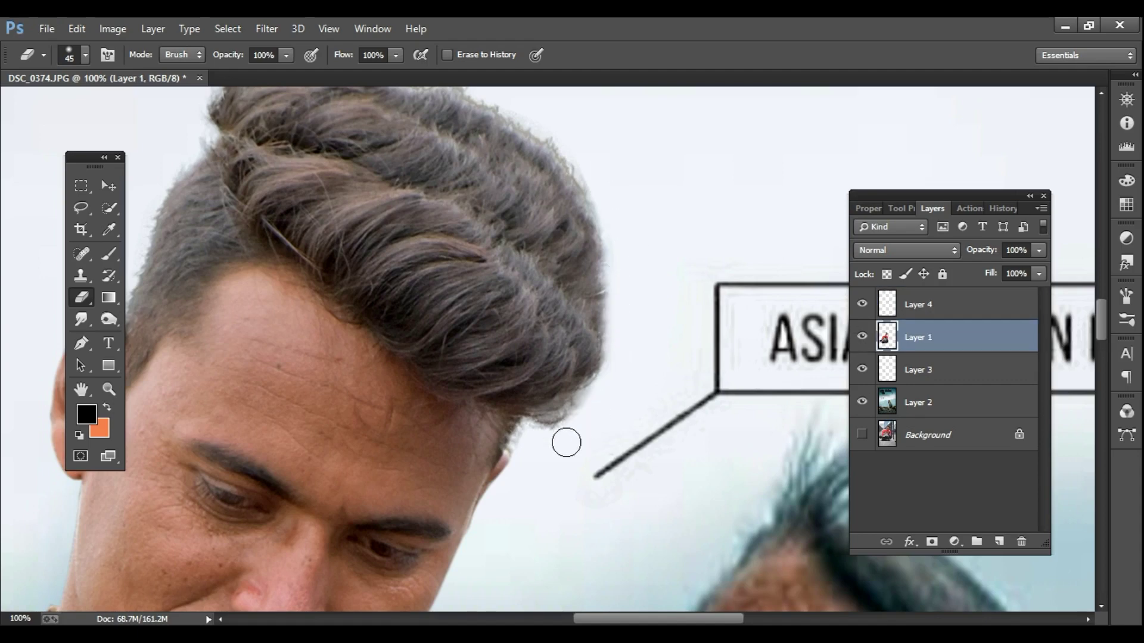
left_click_drag(646, 273, 648, 358)
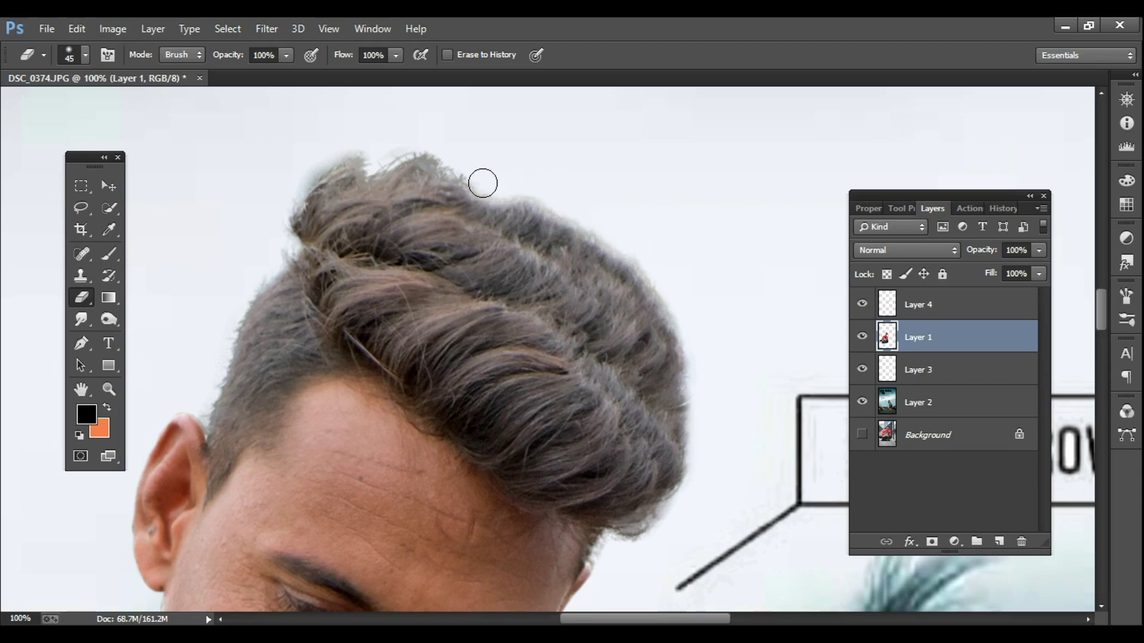
left_click_drag(327, 152, 272, 213)
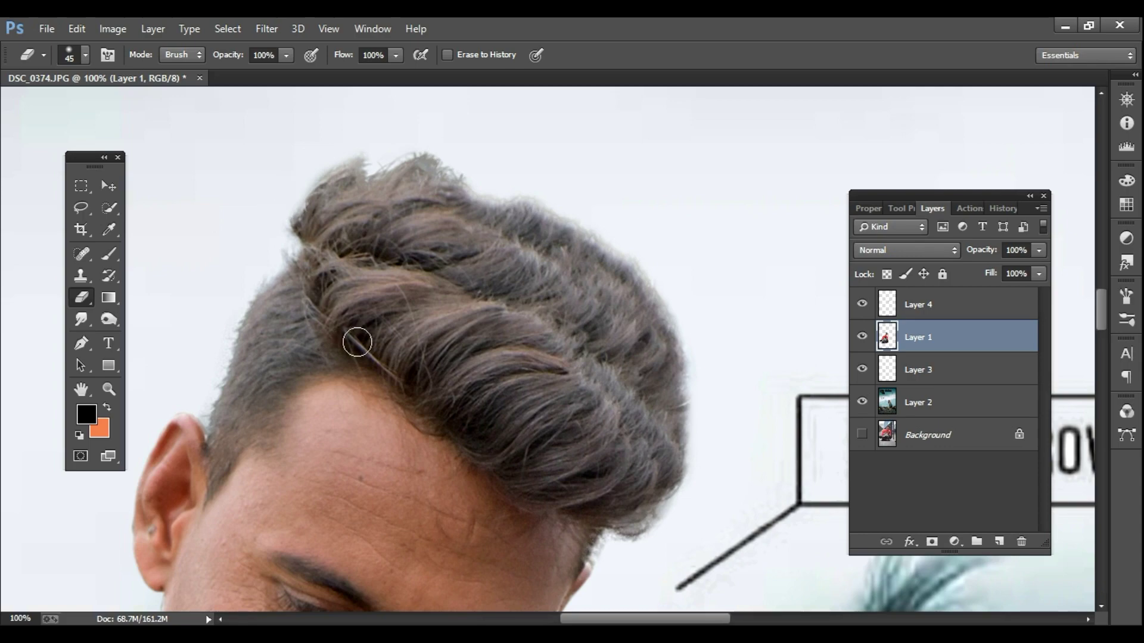
Step: Refine the upper edge of the man's hair up close, erasing the remaining light halo with the 45 px Eraser
key("z")
left_click(324, 351, "alt")
scroll(459, 255, "down", 2)
key("e")
scroll(377, 199, "up", 4)
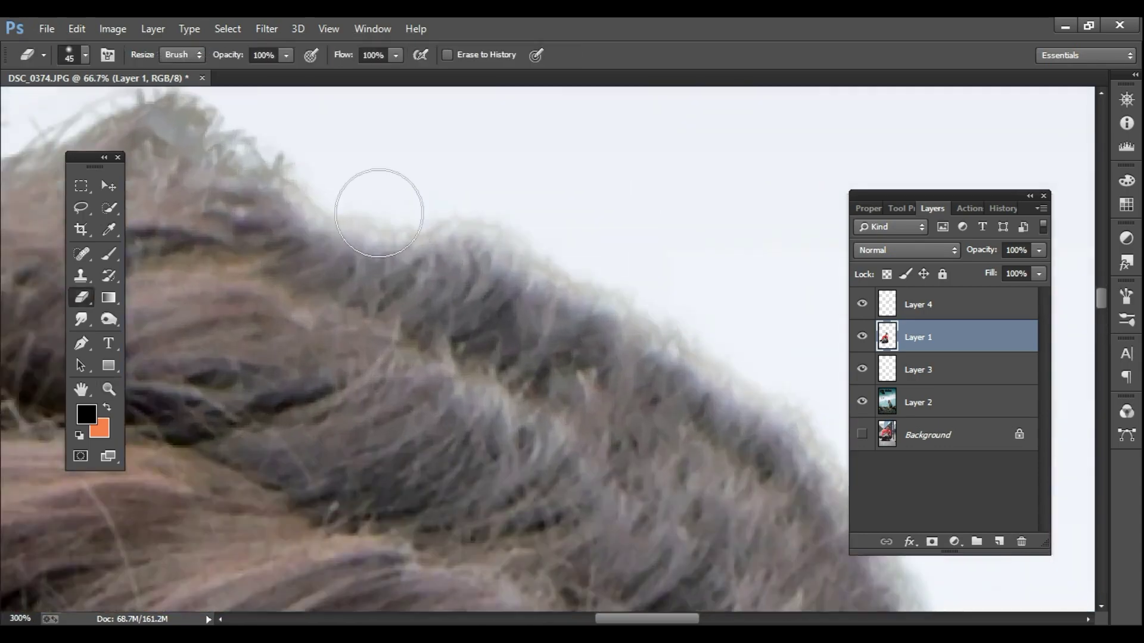
mouse_move(623, 259)
left_mouse_down()
mouse_move(612, 242)
mouse_move(385, 179)
left_mouse_up()
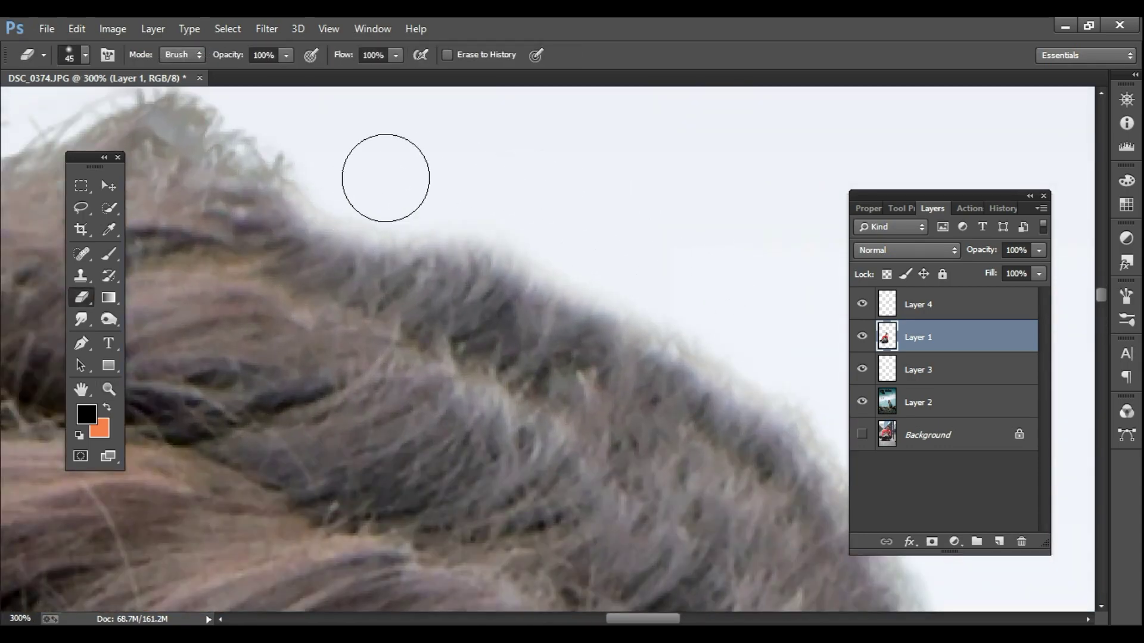
key("space")
left_click_drag(764, 340, 600, 247)
left_click_drag(524, 211, 702, 319)
Step: Smooth the skin on the man's forehead using the Smudge tool at 17% strength with a 104 px textured brush
key("z")
scroll(638, 299, "down", 8)
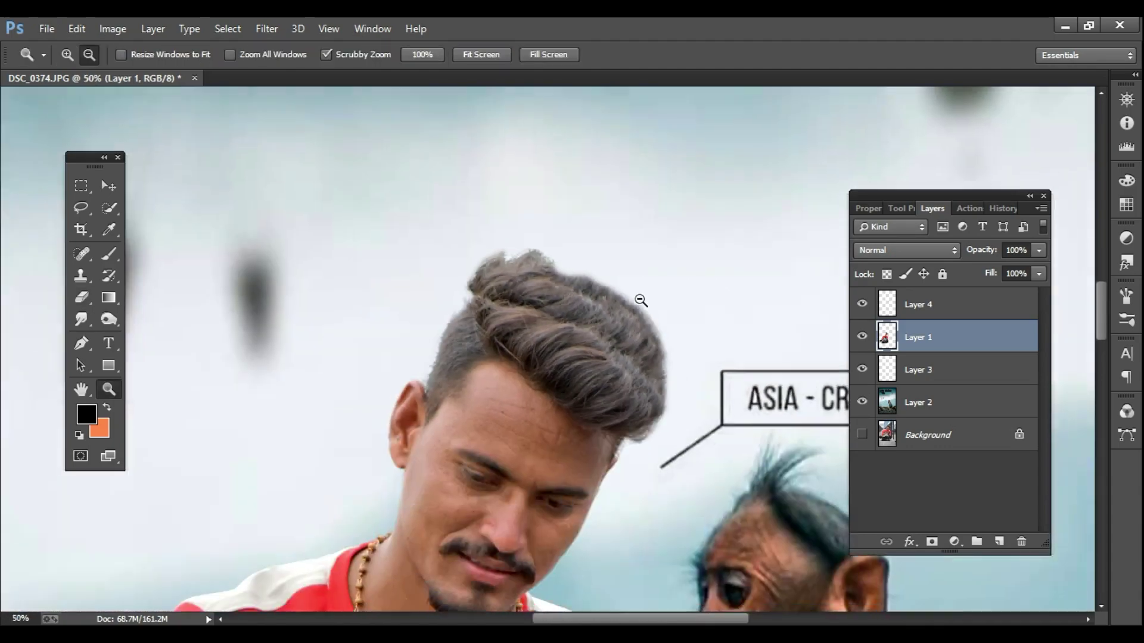
scroll(625, 358, "up", 7)
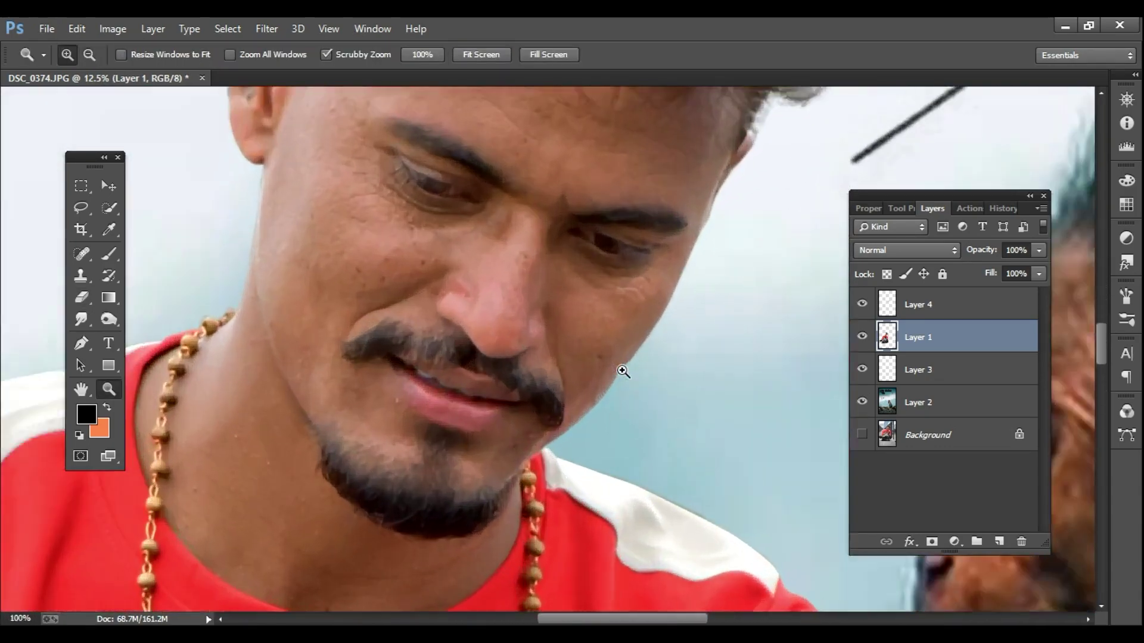
key("e")
key("z")
scroll(464, 248, "down", 3)
key("r")
left_click(325, 54)
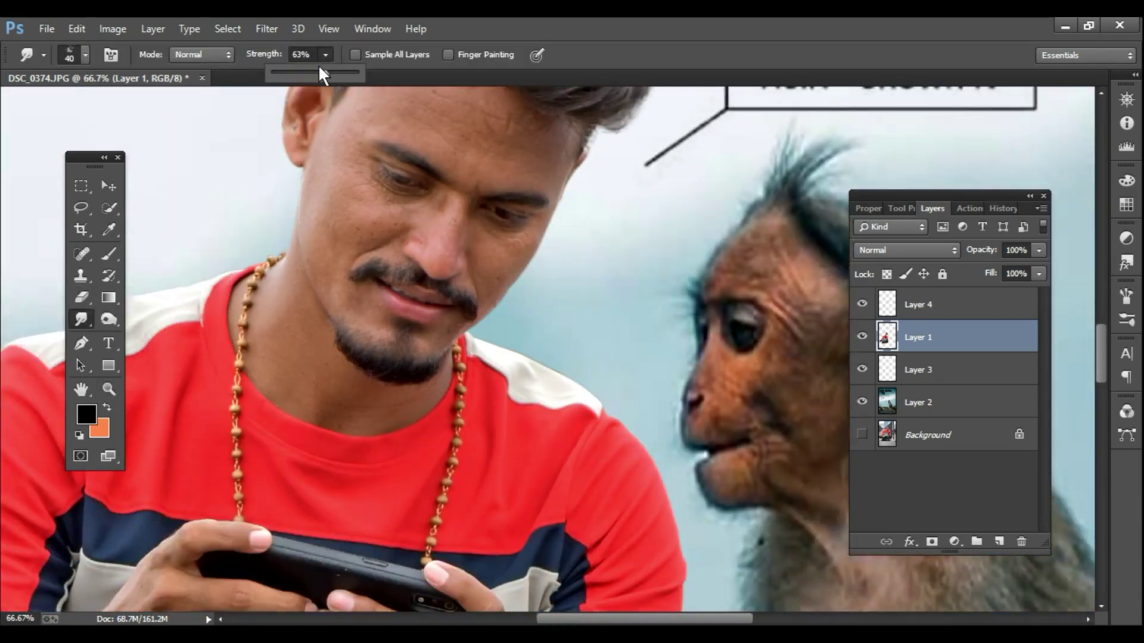
left_click_drag(289, 82, 287, 81)
right_click(395, 238)
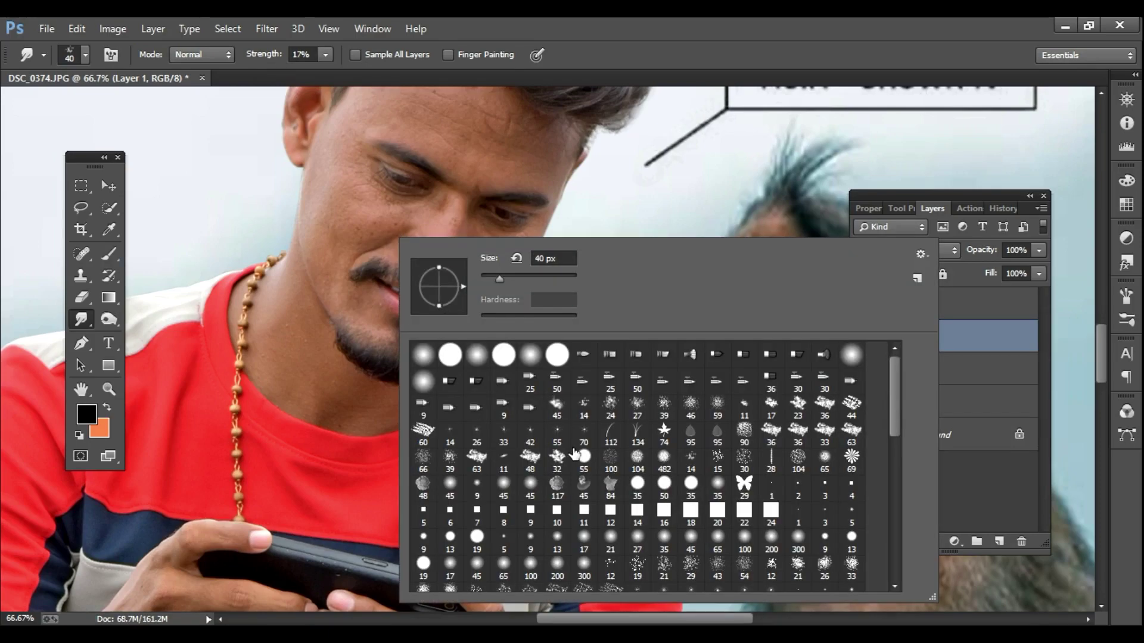
left_click(461, 156)
left_click(473, 163, "ctrl")
mouse_move(473, 163)
left_mouse_down()
mouse_move(455, 262)
mouse_move(549, 271)
left_mouse_up()
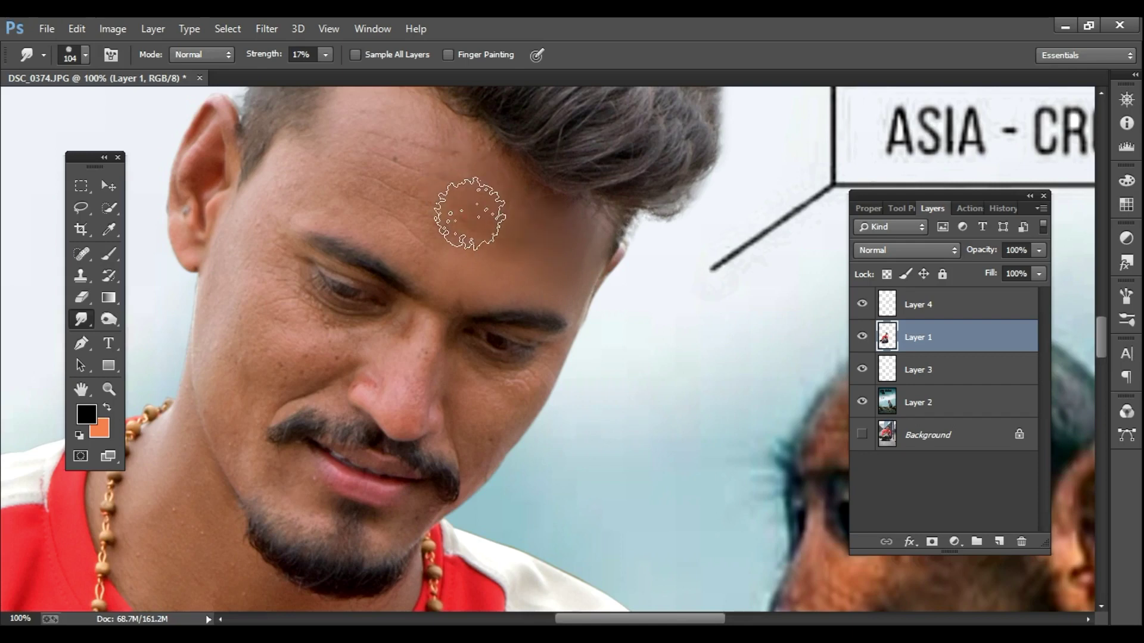
mouse_move(368, 152)
left_mouse_down()
mouse_move(498, 194)
mouse_move(428, 254)
mouse_move(324, 183)
mouse_move(356, 142)
mouse_move(477, 184)
mouse_move(528, 237)
mouse_move(346, 213)
left_mouse_up()
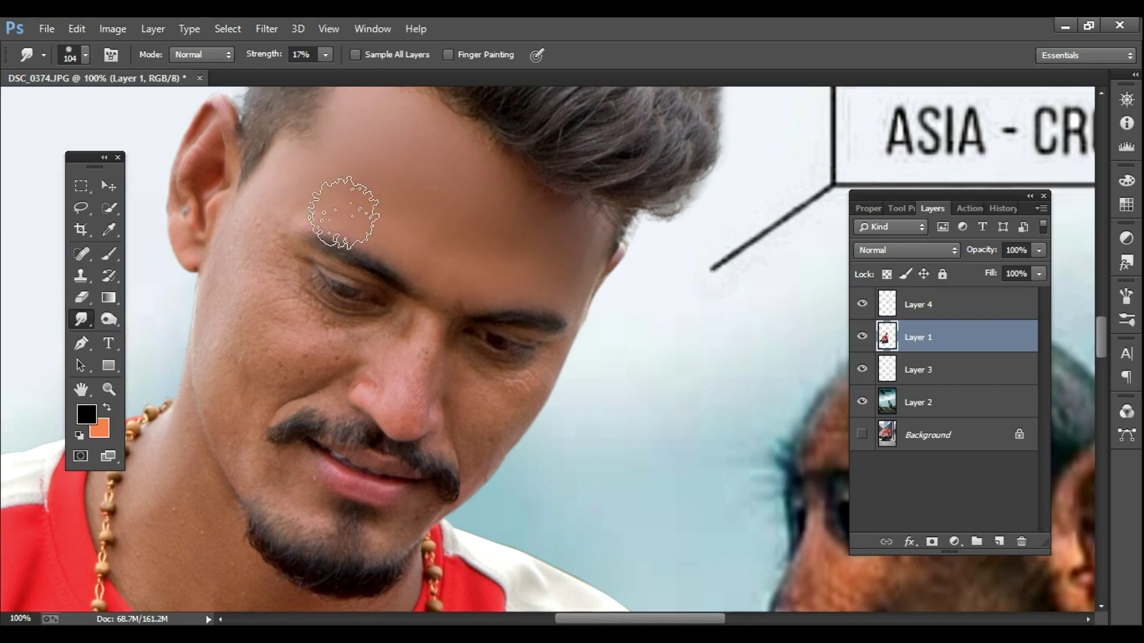
Step: Smudge the skin on the man's cheeks and nose smooth with a 60 px brush
key("bracketleft")
key("bracketleft")
mouse_move(272, 243)
left_mouse_down()
mouse_move(245, 264)
mouse_move(244, 306)
mouse_move(310, 329)
mouse_move(294, 303)
mouse_move(305, 317)
mouse_move(385, 333)
mouse_move(279, 307)
mouse_move(306, 372)
mouse_move(283, 385)
mouse_move(292, 358)
mouse_move(234, 356)
mouse_move(219, 307)
mouse_move(261, 476)
mouse_move(271, 483)
mouse_move(226, 348)
mouse_move(232, 284)
mouse_move(281, 190)
mouse_move(360, 207)
mouse_move(407, 420)
left_mouse_up()
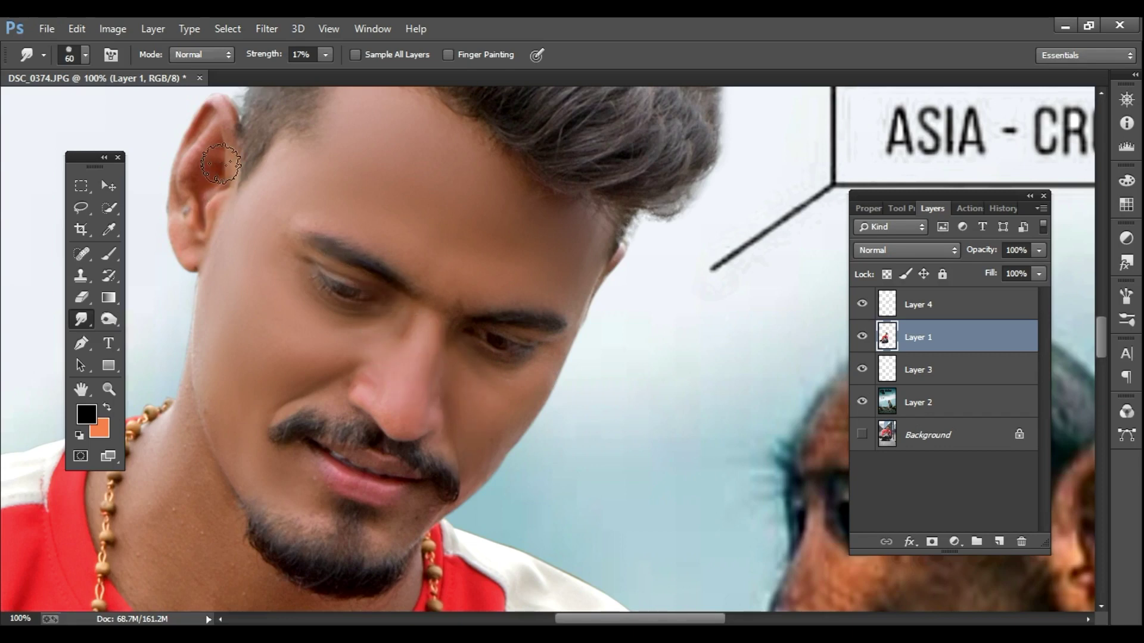
Step: Smooth the man's ear and the finer areas of his face using 35 px and 45 px Smudge brushes
key("bracketleft")
scroll(498, 401, "down", 2)
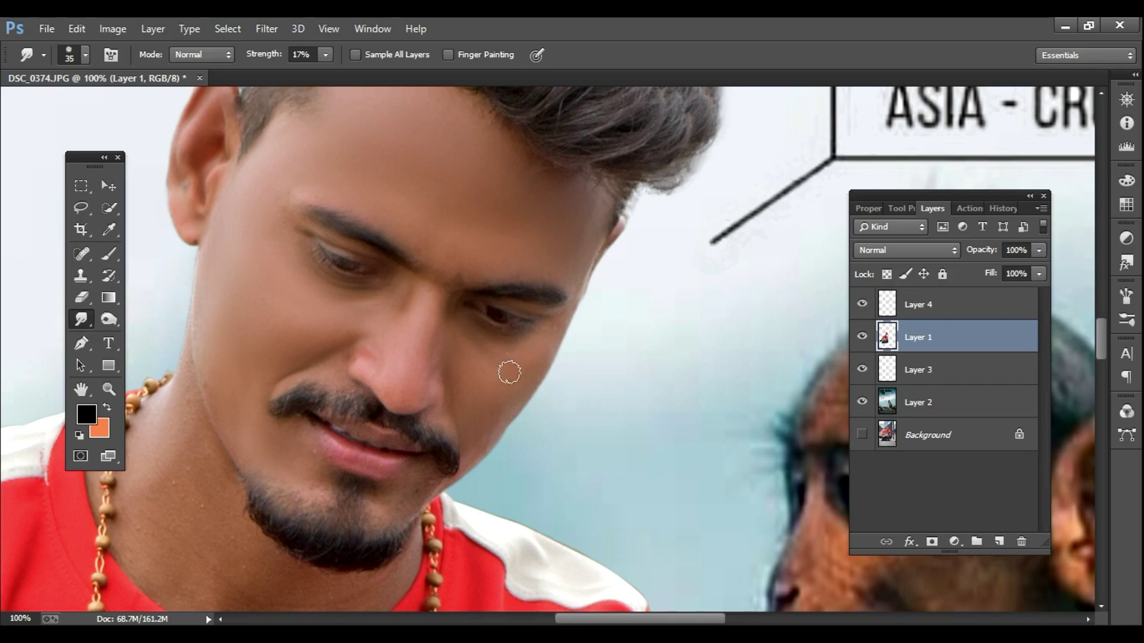
key("bracketright")
scroll(363, 434, "down", 5)
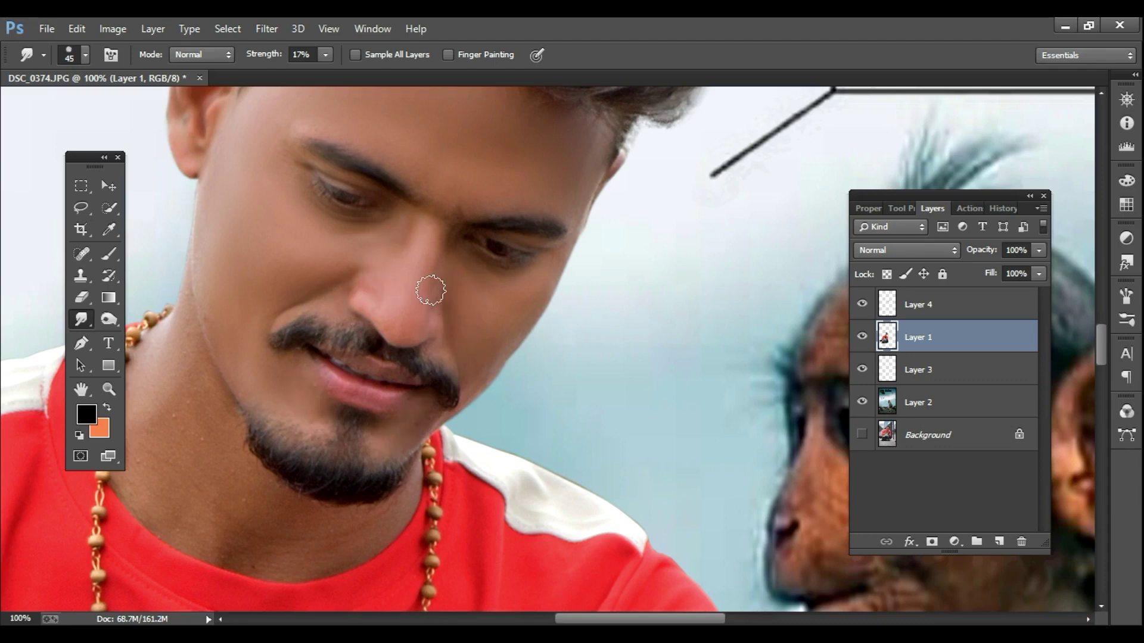
left_click_drag(321, 242, 422, 276)
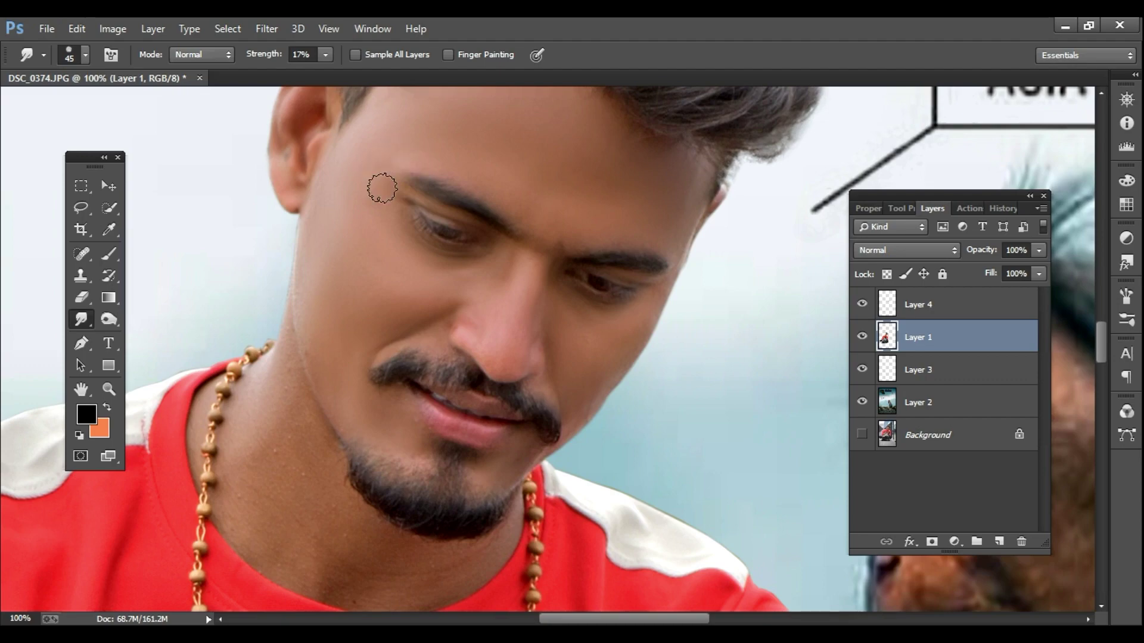
Step: Smooth the skin of the man's neck around the bead necklace with a 60 px Smudge brush
scroll(350, 280, "down", 5)
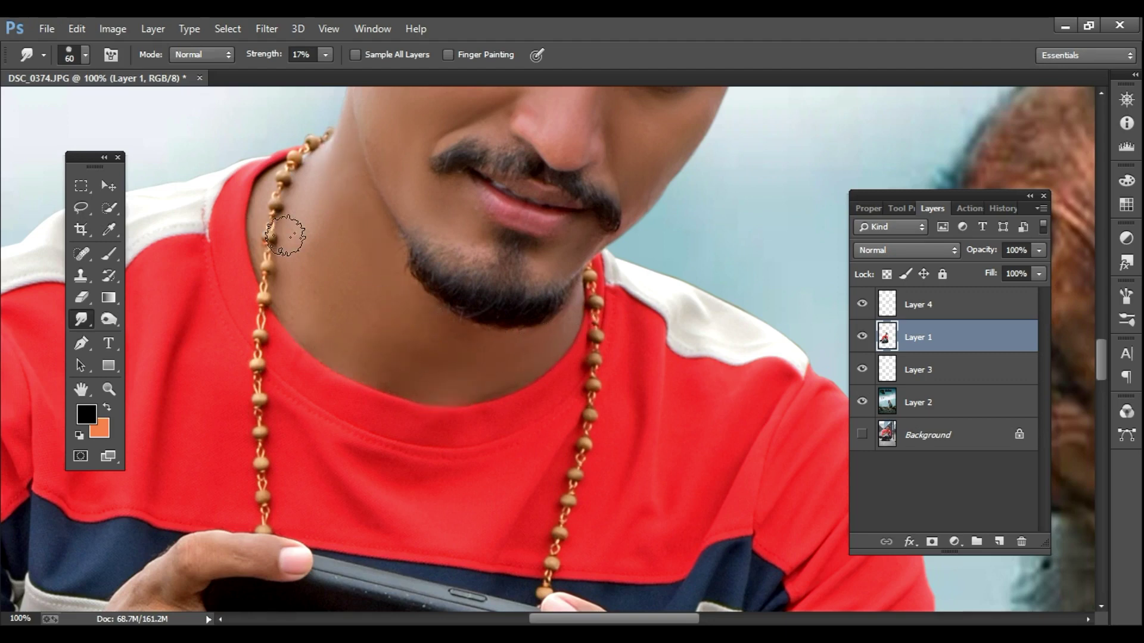
left_click_drag(300, 505, 545, 244)
left_click_drag(200, 602, 353, 417)
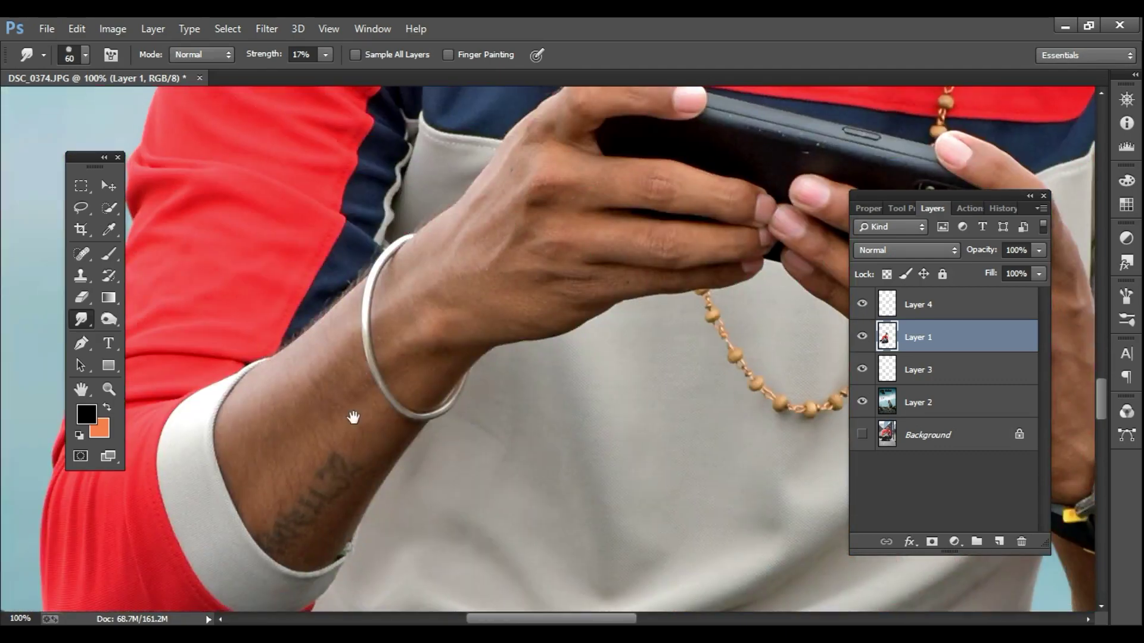
Step: Set the opacity of the Multiply shadow layer, Layer 3, to 90%
key("z")
left_click(457, 340, "alt")
left_click(456, 339, "alt")
left_click(457, 340, "alt")
left_click(489, 371, "alt")
left_click(488, 371, "alt")
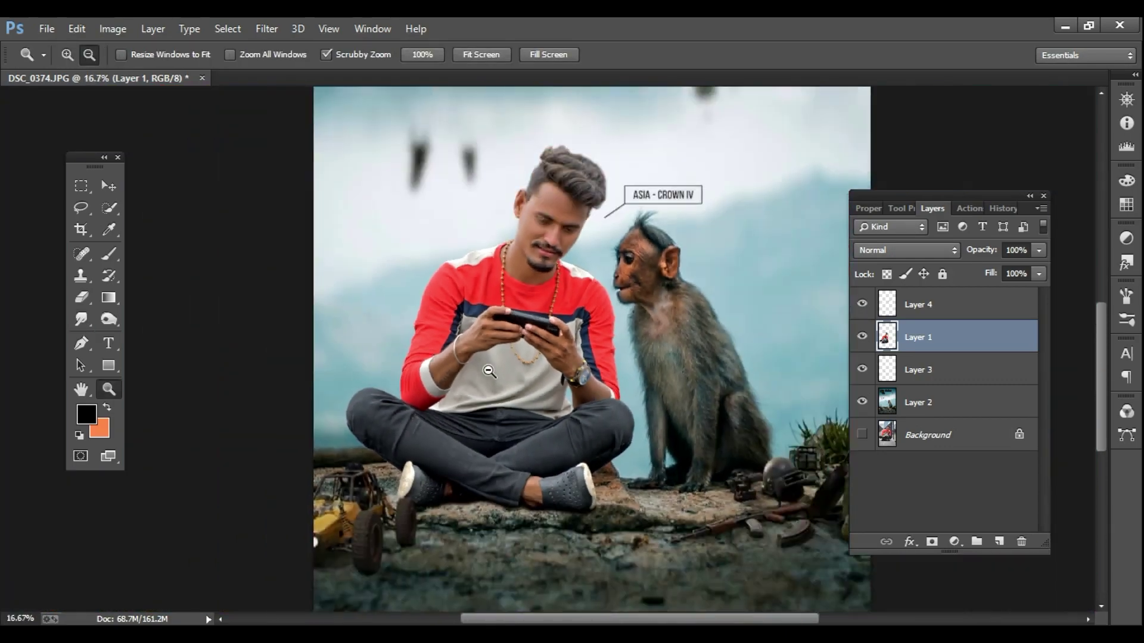
left_click(488, 371, "alt")
left_click(489, 371, "alt")
left_click(517, 466)
left_click(518, 466)
left_click(517, 466)
left_click(517, 467)
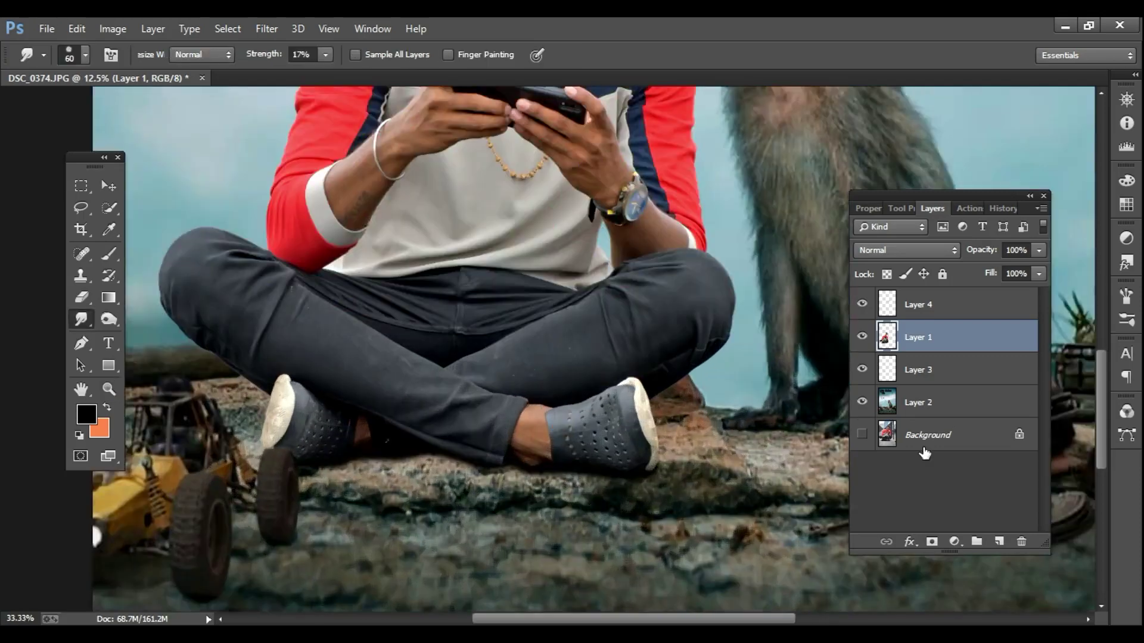
left_click(1012, 363)
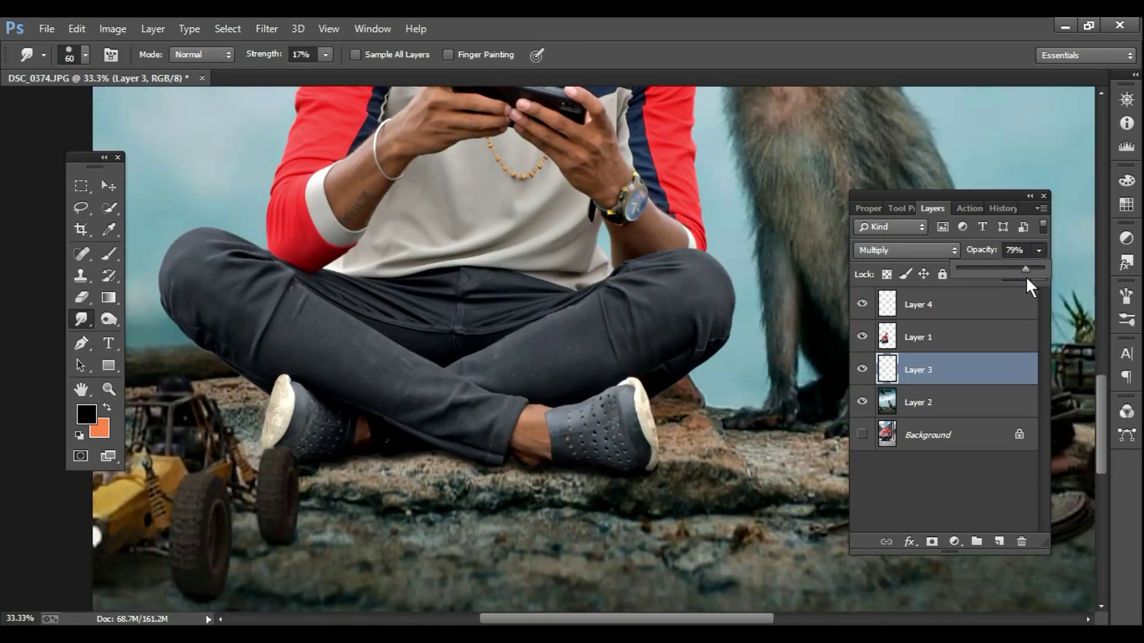
left_click_drag(1026, 278, 1034, 277)
Step: Apply the Color Efex Pro 3.0 Contrast Color Range filter to the man on Layer 1, adjusting its color and color contrast
key("z")
left_click(638, 438, "alt")
left_click(638, 439, "alt")
left_click(638, 439, "alt")
left_click(638, 439, "alt")
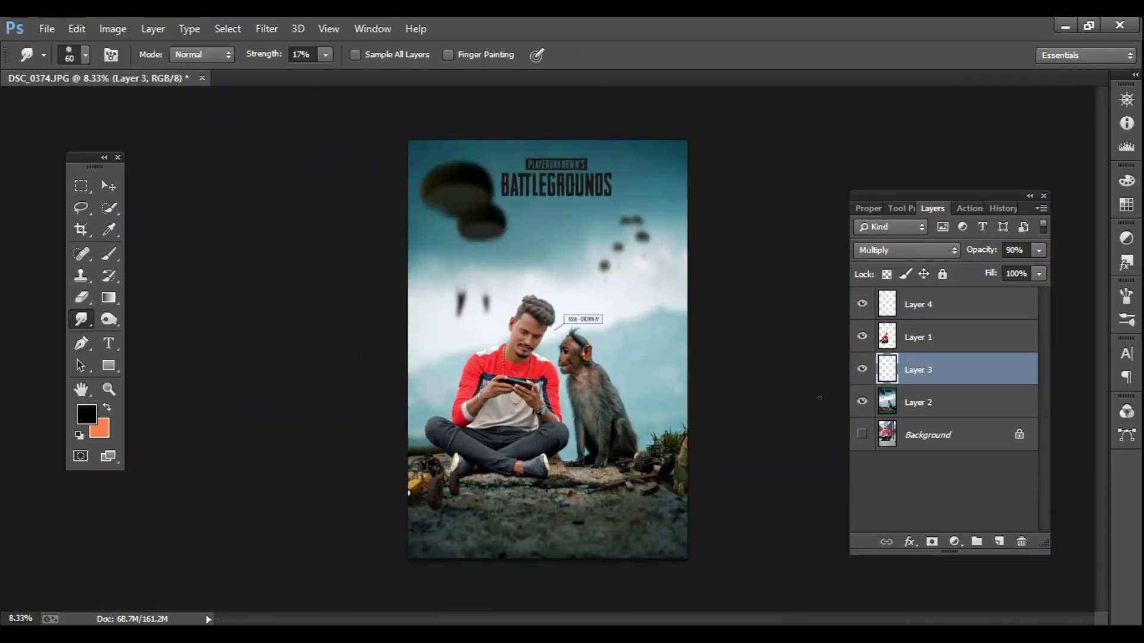
left_click(923, 338)
left_click(267, 28)
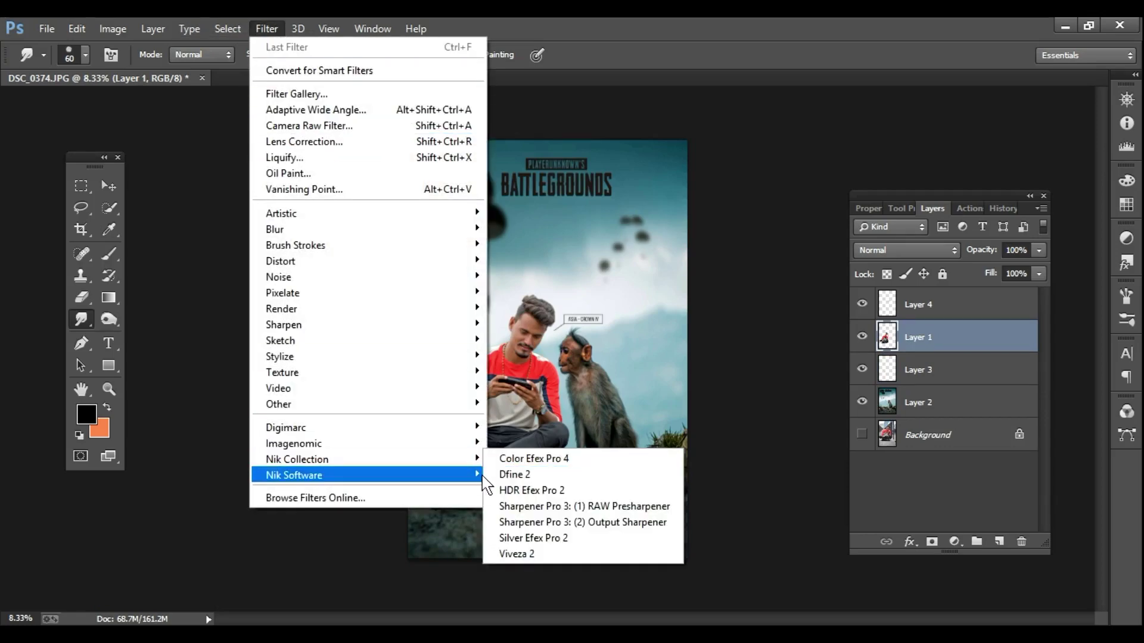
left_click(502, 474)
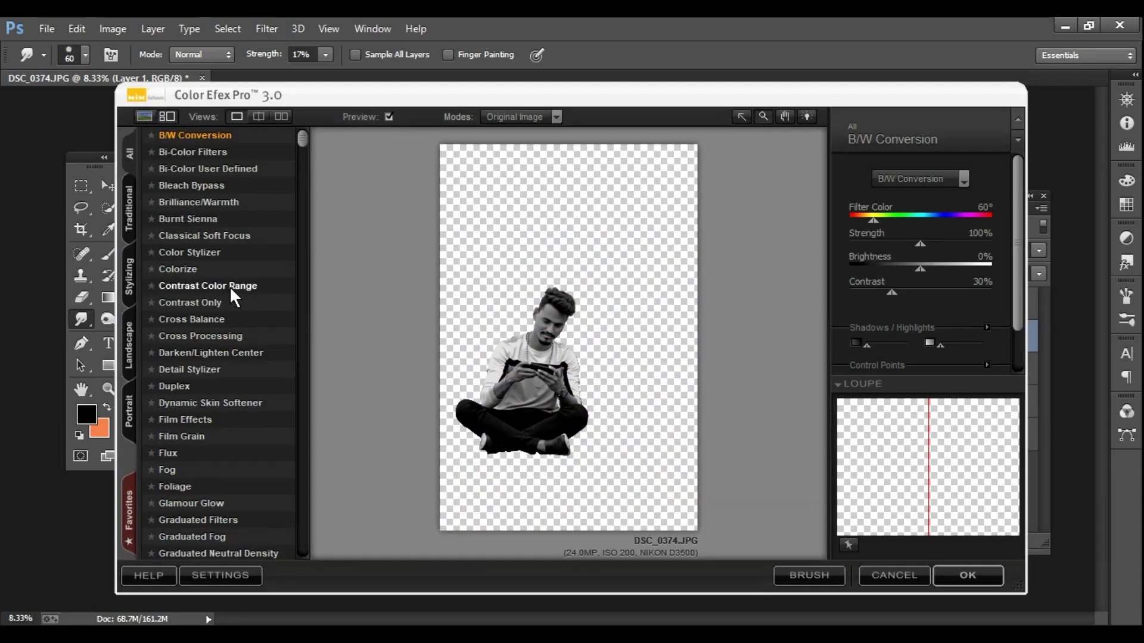
left_click(229, 285)
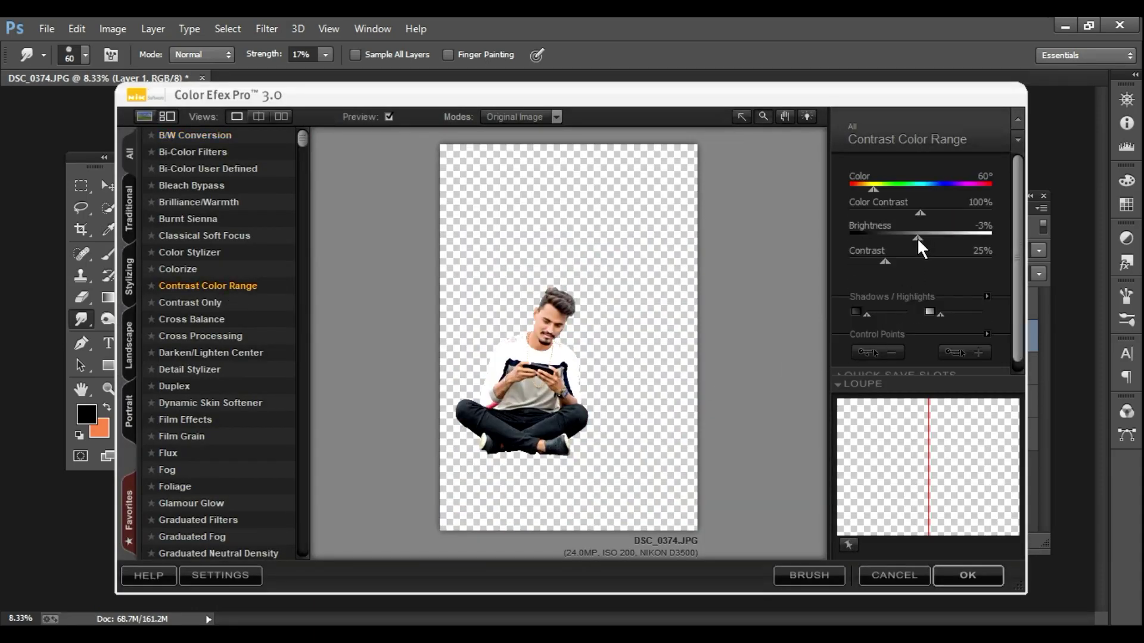
left_click_drag(923, 213, 873, 190)
left_click(959, 576)
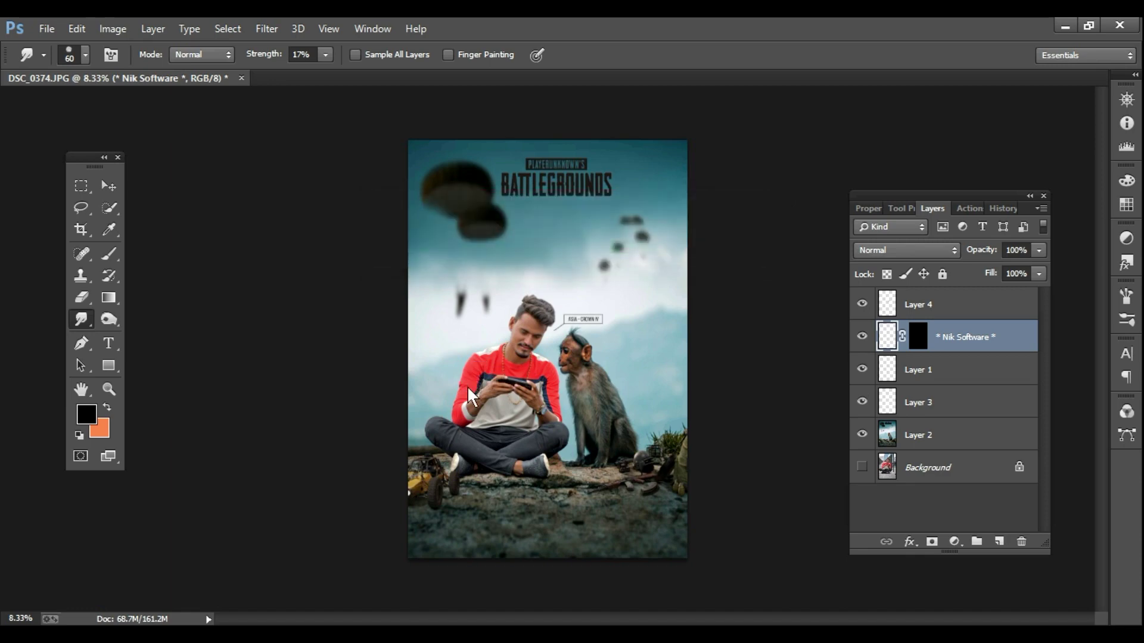
Step: Erase the Contrast Color Range layer over the red sleeve of the man's tattooed arm with a 50 px Eraser
key("z")
mouse_move(467, 385)
left_mouse_down()
mouse_move(462, 419)
mouse_move(446, 369)
mouse_move(527, 450)
mouse_move(416, 445)
mouse_move(429, 465)
mouse_move(402, 429)
mouse_move(480, 462)
mouse_move(461, 295)
mouse_move(411, 310)
mouse_move(401, 405)
mouse_move(441, 422)
mouse_move(416, 386)
left_mouse_up()
key("e")
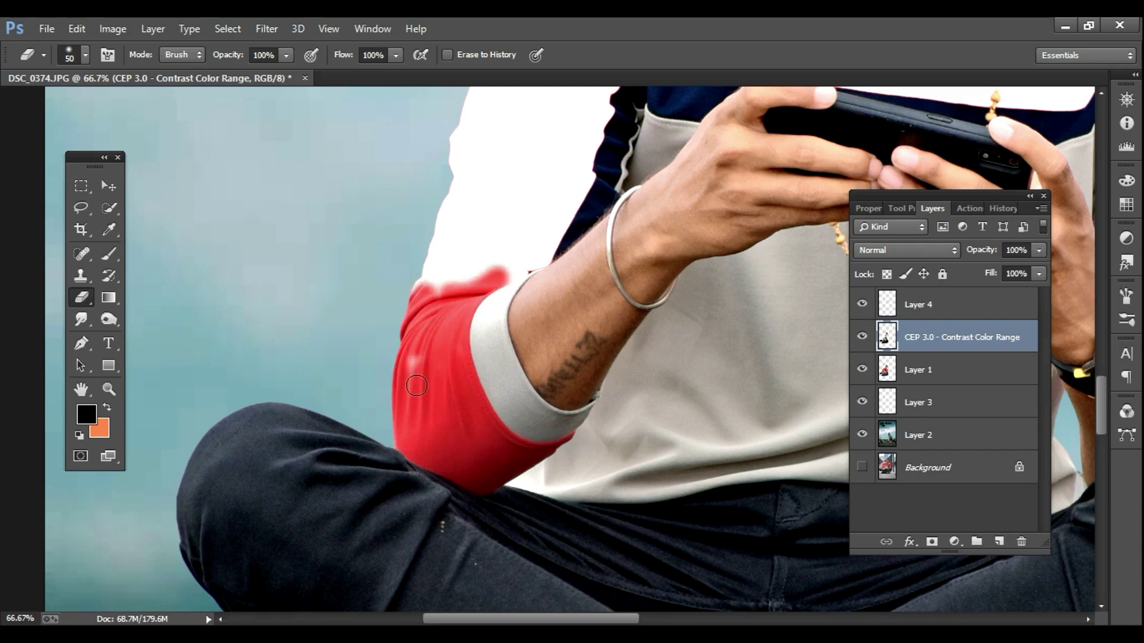
mouse_move(484, 295)
left_mouse_down()
mouse_move(530, 256)
mouse_move(589, 166)
mouse_move(520, 253)
mouse_move(556, 195)
mouse_move(480, 266)
mouse_move(442, 225)
mouse_move(452, 182)
left_mouse_up()
scroll(453, 181, "up", 3)
mouse_move(480, 316)
left_mouse_down()
mouse_move(507, 385)
mouse_move(632, 200)
mouse_move(594, 194)
mouse_move(564, 272)
mouse_move(486, 332)
mouse_move(568, 282)
mouse_move(480, 261)
mouse_move(577, 113)
mouse_move(579, 216)
mouse_move(668, 208)
mouse_move(801, 226)
mouse_move(737, 204)
left_mouse_up()
scroll(737, 203, "up", 3)
mouse_move(777, 248)
left_mouse_down()
mouse_move(780, 175)
mouse_move(817, 102)
mouse_move(685, 167)
mouse_move(593, 186)
mouse_move(571, 243)
mouse_move(620, 225)
mouse_move(639, 330)
mouse_move(771, 323)
mouse_move(781, 219)
mouse_move(645, 251)
mouse_move(676, 303)
mouse_move(723, 313)
mouse_move(708, 241)
mouse_move(757, 331)
left_mouse_up()
Step: Erase the Contrast Color Range layer over the shirt's red chest and the watch arm's sleeve with a 70 px Eraser
left_click_drag(648, 313, 269, 193)
mouse_move(443, 172)
left_mouse_down()
mouse_move(584, 205)
mouse_move(471, 168)
mouse_move(474, 159)
mouse_move(574, 190)
mouse_move(559, 205)
mouse_move(525, 176)
mouse_move(483, 172)
mouse_move(629, 174)
mouse_move(659, 94)
mouse_move(604, 175)
mouse_move(564, 183)
left_mouse_up()
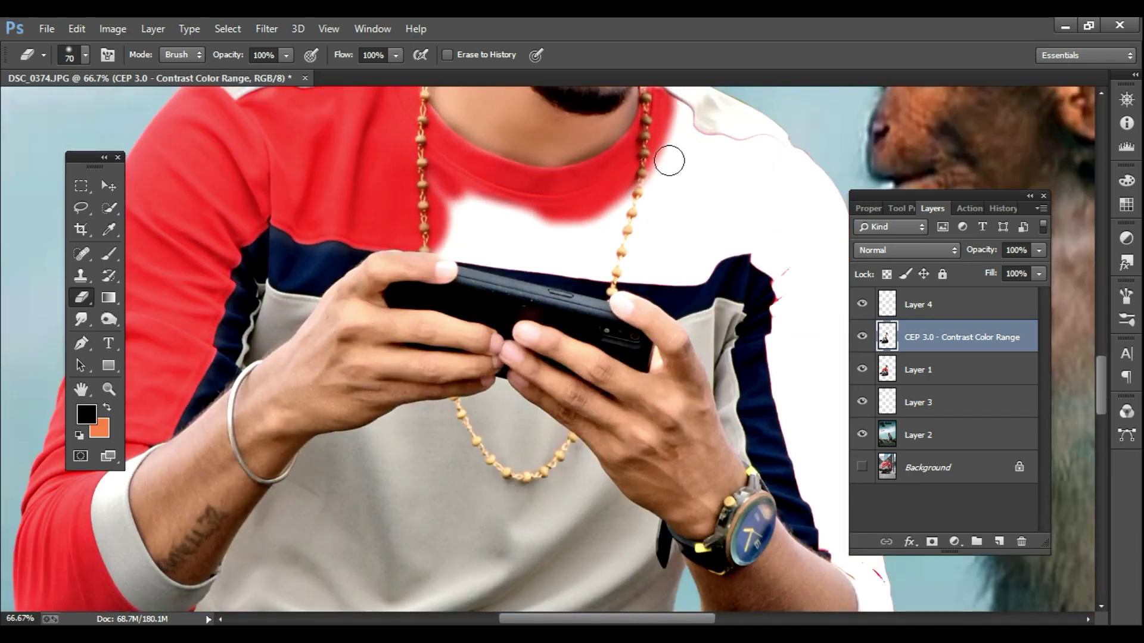
mouse_move(668, 161)
left_mouse_down()
mouse_move(766, 156)
mouse_move(775, 140)
mouse_move(784, 248)
mouse_move(686, 274)
mouse_move(562, 264)
mouse_move(444, 231)
mouse_move(561, 225)
mouse_move(576, 242)
mouse_move(769, 253)
mouse_move(691, 176)
mouse_move(646, 158)
mouse_move(723, 227)
mouse_move(344, 158)
left_mouse_up()
mouse_move(453, 192)
left_mouse_down()
mouse_move(430, 263)
mouse_move(441, 330)
mouse_move(535, 544)
mouse_move(546, 494)
mouse_move(524, 294)
mouse_move(530, 158)
mouse_move(482, 156)
mouse_move(444, 216)
mouse_move(479, 382)
mouse_move(518, 483)
mouse_move(523, 163)
mouse_move(485, 205)
mouse_move(456, 310)
mouse_move(471, 411)
left_mouse_up()
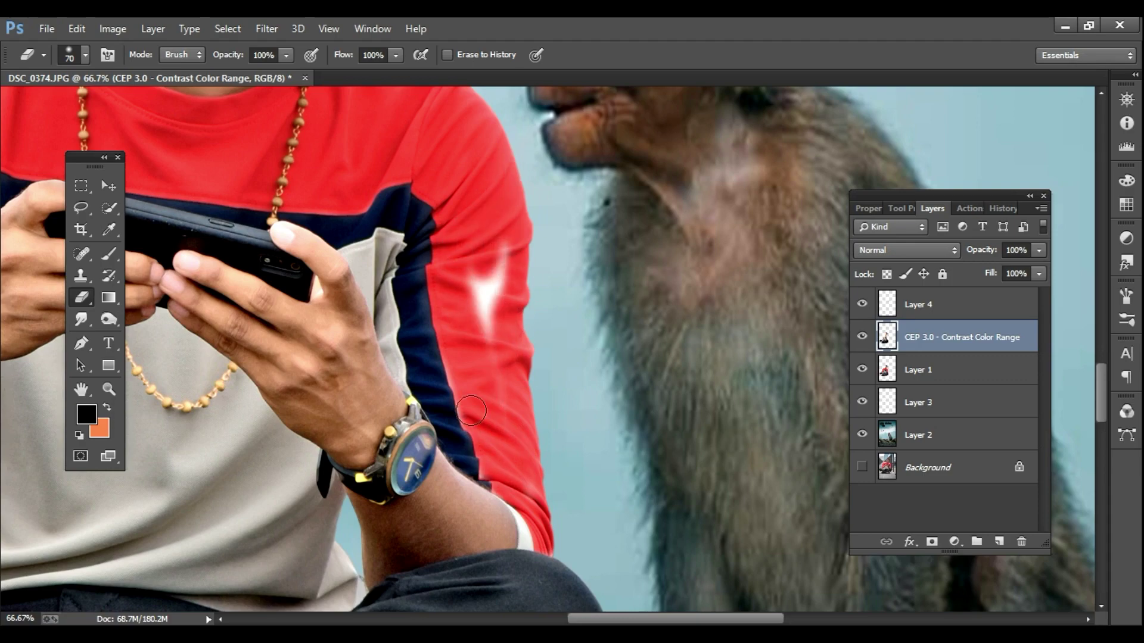
mouse_move(490, 469)
left_mouse_down()
mouse_move(500, 323)
mouse_move(474, 293)
mouse_move(486, 359)
mouse_move(543, 427)
left_mouse_up()
Step: Erase the remaining Contrast Color Range effect along the red collar and bead necklace with a 20 px Eraser
left_click_drag(373, 251, 552, 373)
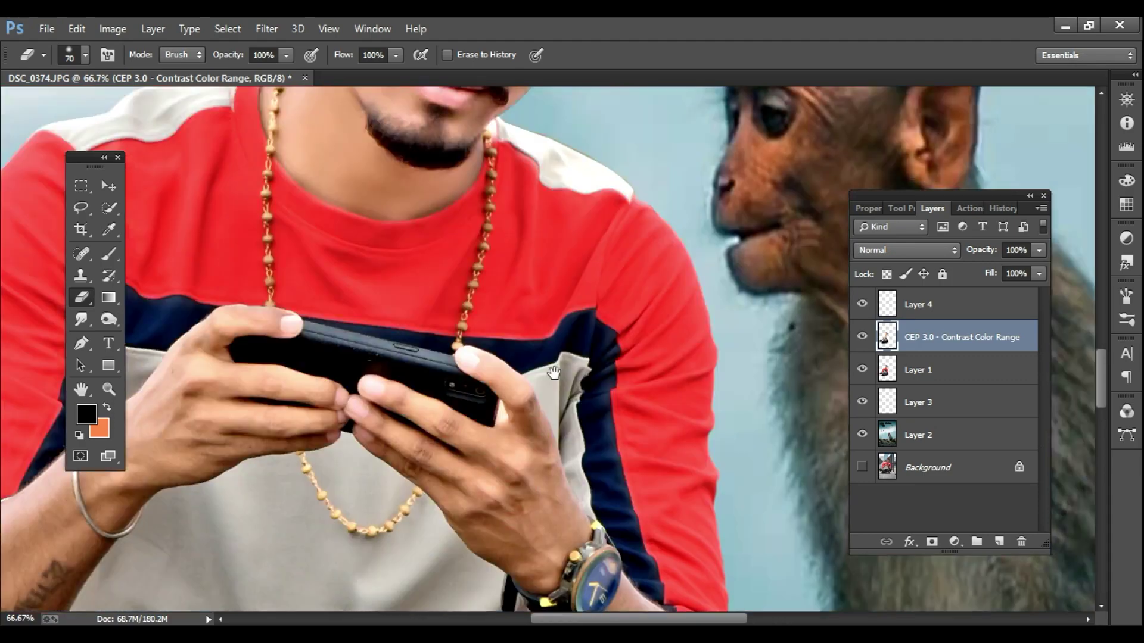
left_click_drag(438, 194, 479, 311)
left_click_drag(516, 174, 503, 327)
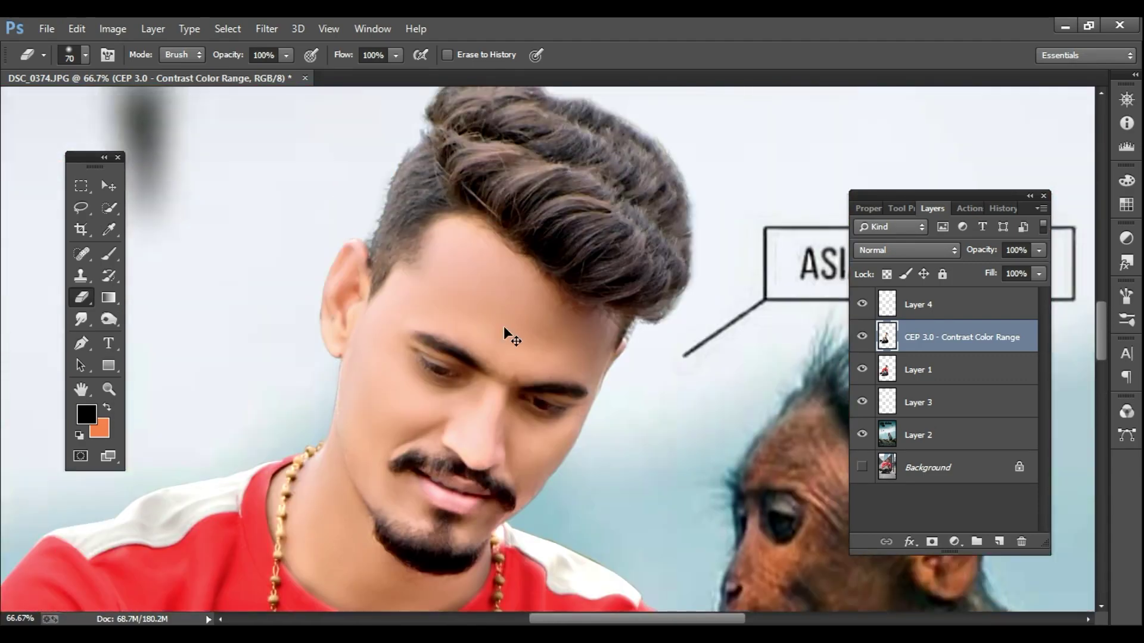
scroll(434, 346, "down", 1)
scroll(434, 347, "down", 3)
left_click(254, 358, "ctrl")
left_click(255, 359, "ctrl")
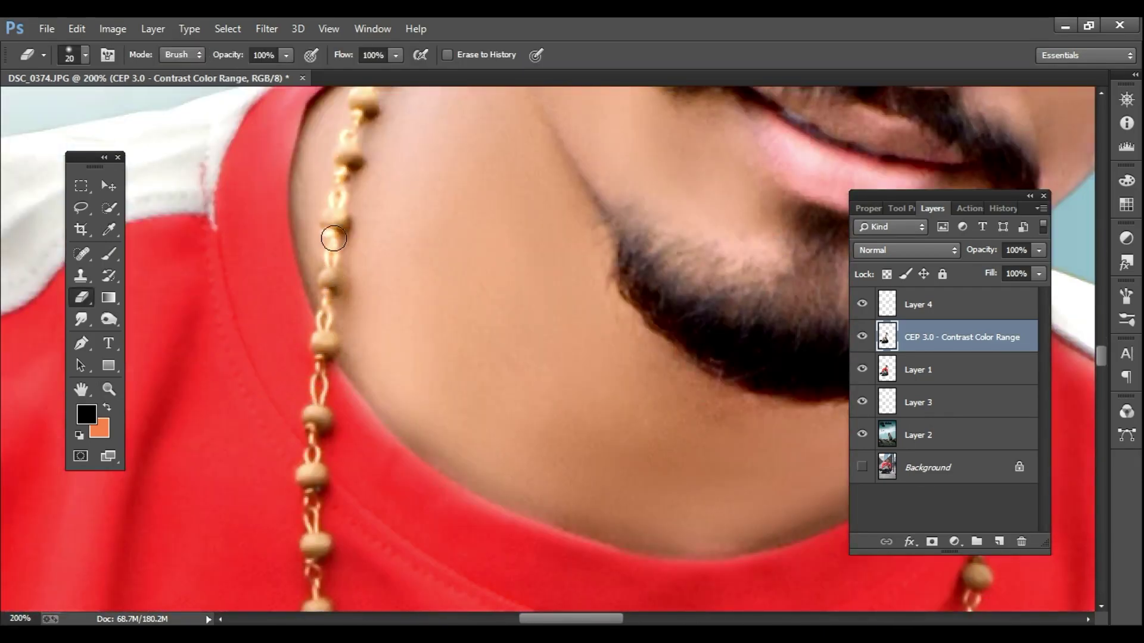
scroll(346, 161, "up", 3)
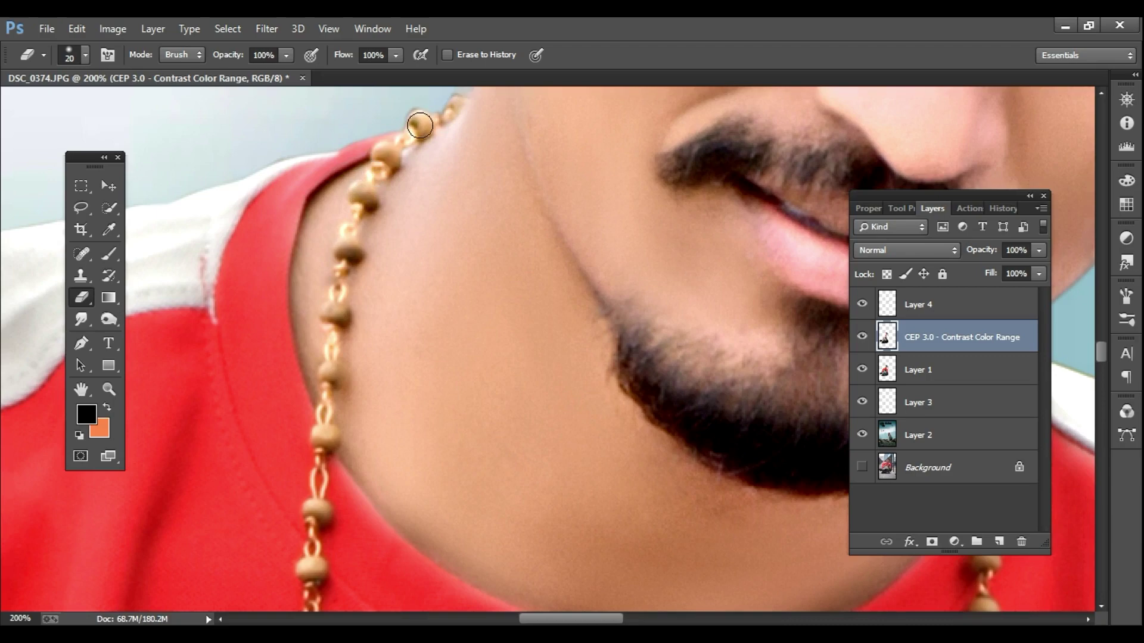
left_click_drag(822, 250, 426, 199)
mouse_move(372, 306)
left_mouse_down()
mouse_move(390, 282)
mouse_move(382, 310)
left_mouse_up()
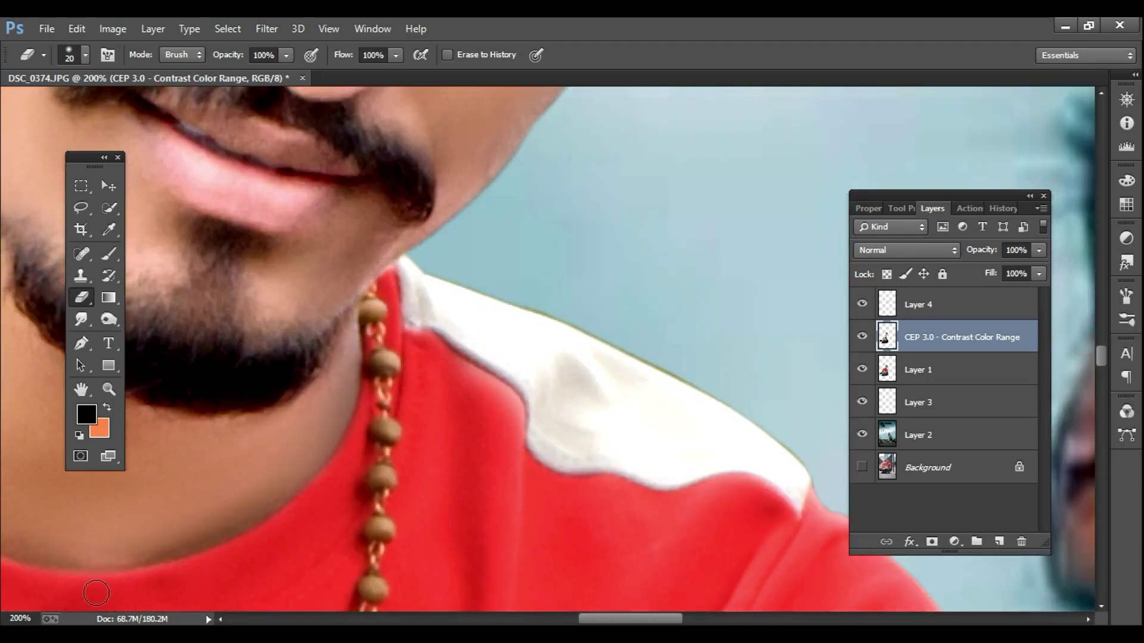
key("z")
left_click(197, 578, "alt")
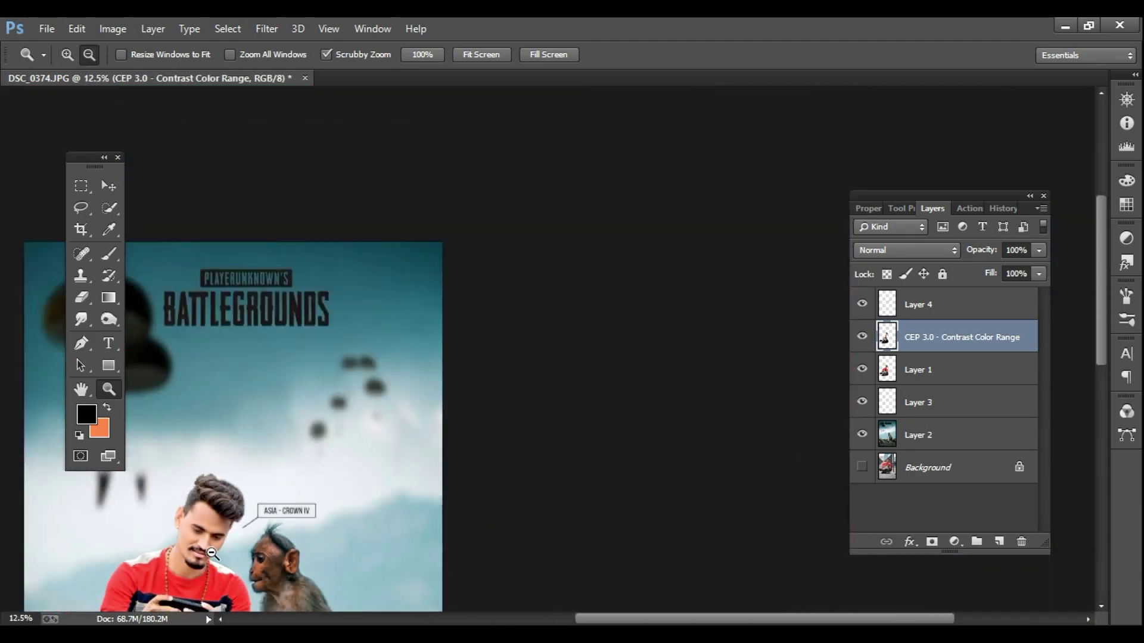
key("e")
left_click_drag(253, 439, 524, 280)
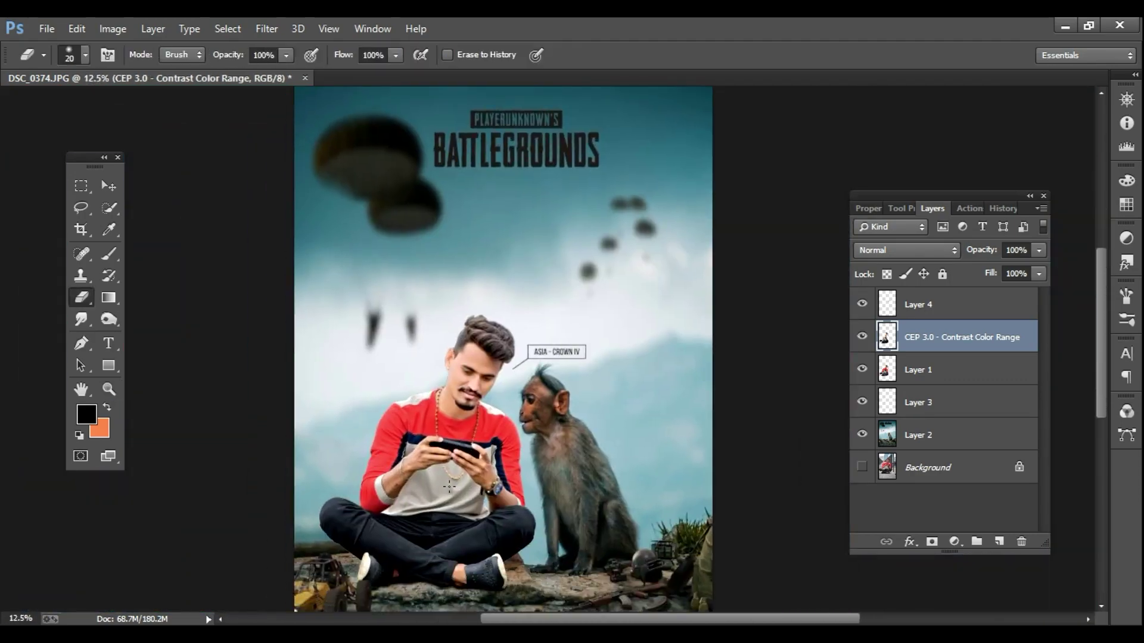
left_click(266, 28)
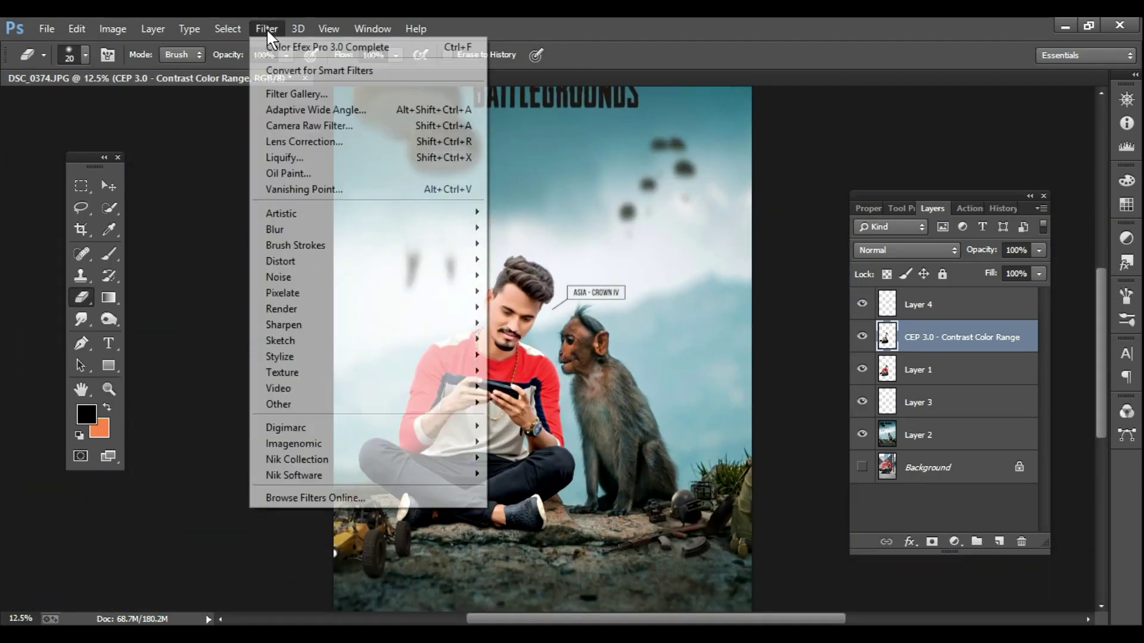
left_click(309, 126)
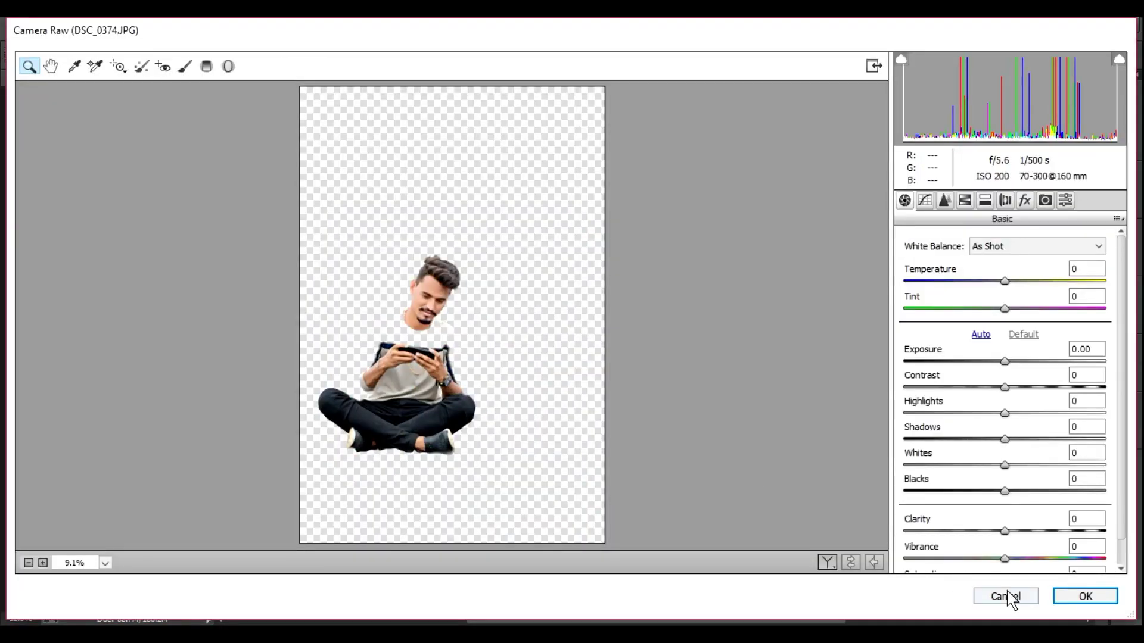
left_click(1009, 597)
Step: Merge the Contrast Color Range layer down into Layer 1 and duplicate the merged layer
right_click(940, 346)
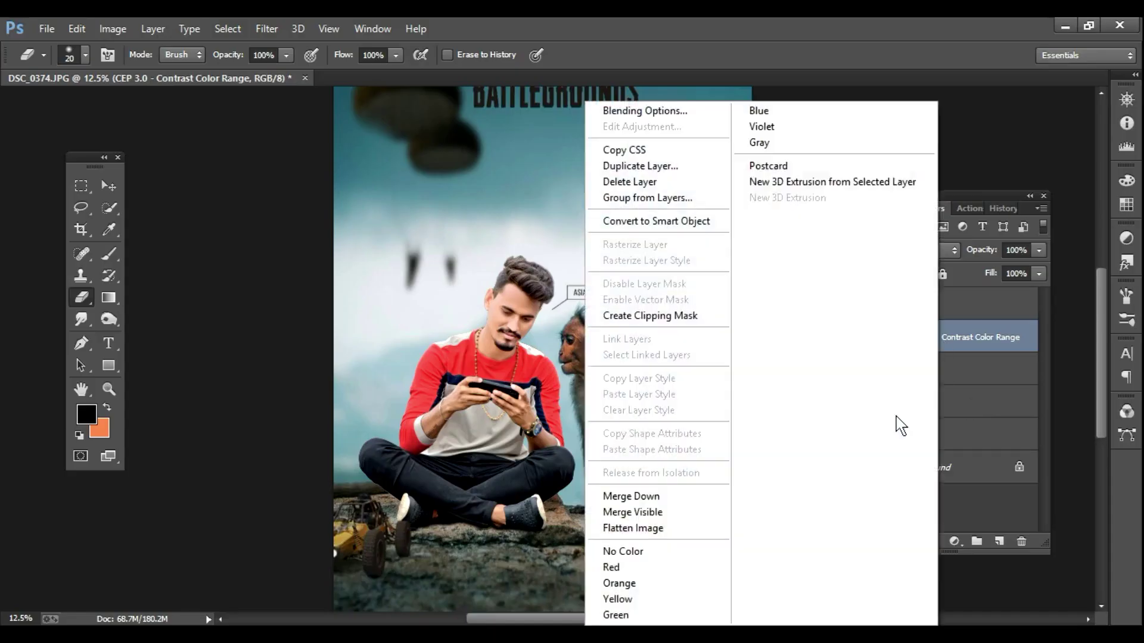
left_click(665, 498)
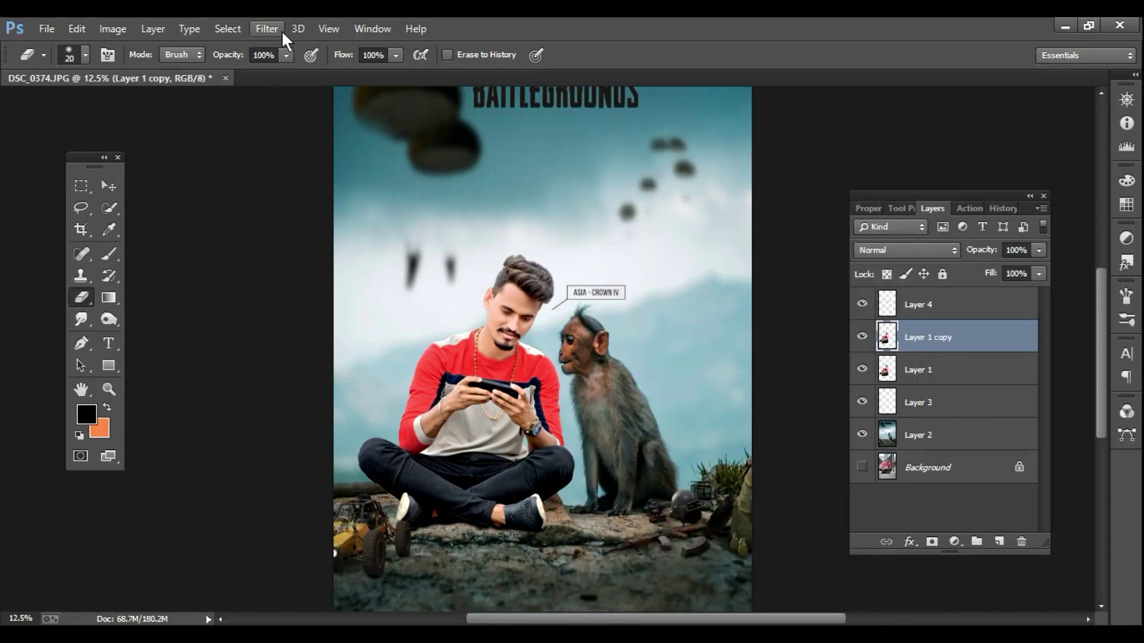
Step: Apply the Camera Raw filter to Layer 1 copy using the "first Time Use" preset
left_click(281, 30)
left_click(302, 121)
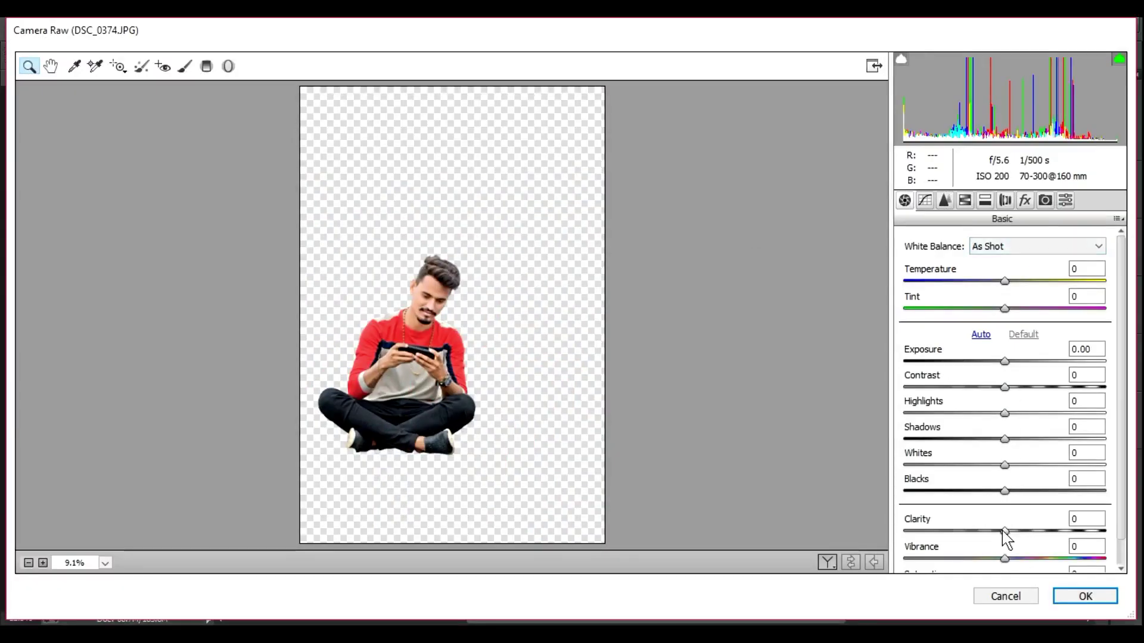
left_click_drag(1004, 530, 1029, 530)
left_click_drag(1004, 490, 1009, 375)
left_click(827, 562)
left_click(1045, 200)
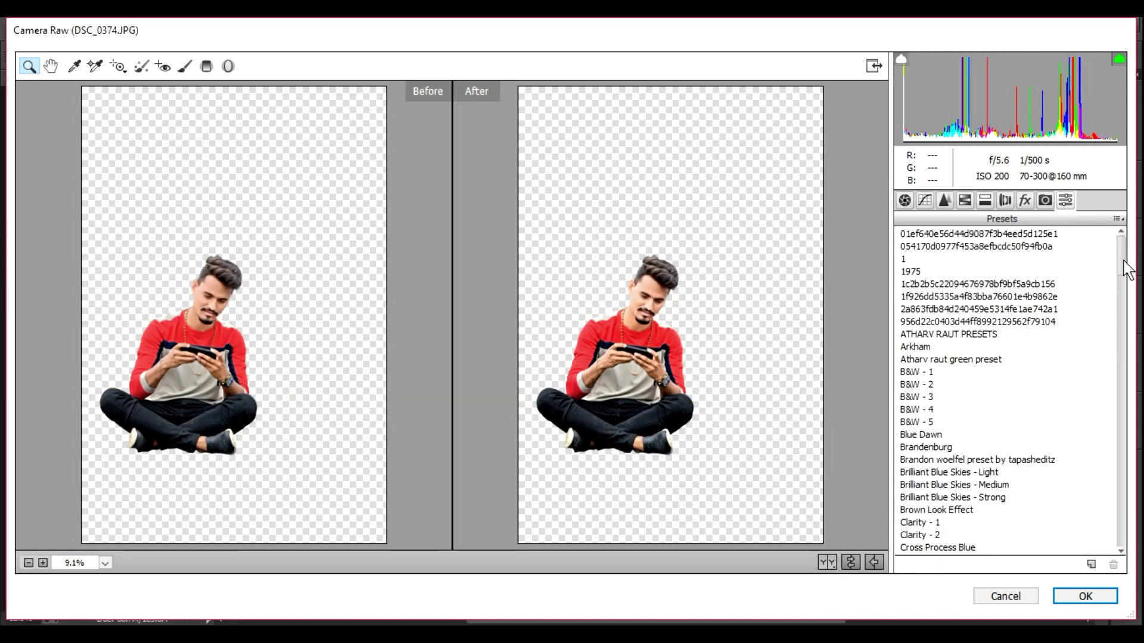
scroll(993, 435, "down", 10)
left_click(927, 323)
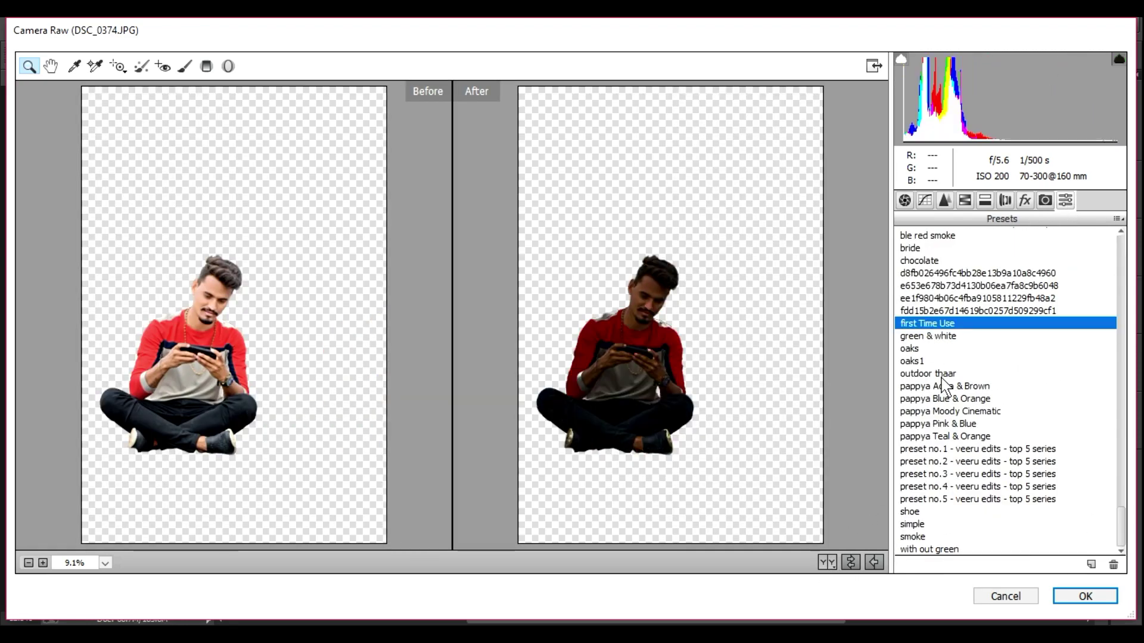
left_click(1068, 601)
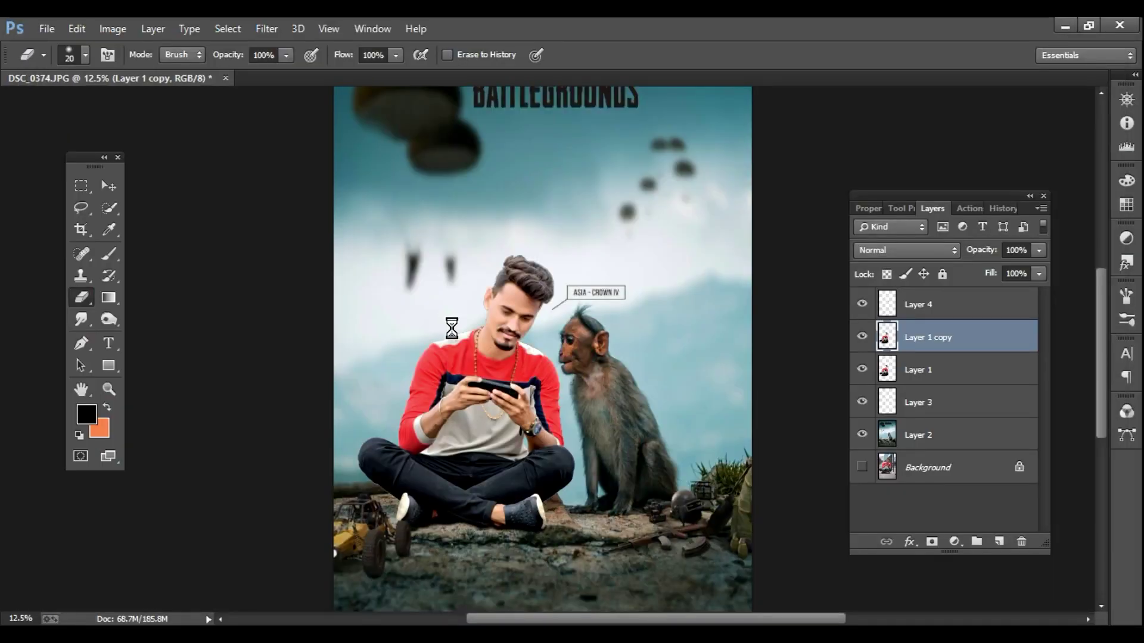
Step: Lower the opacity of Layer 1 copy to a faint blend and merge it down into Layer 1
left_click_drag(1039, 250, 975, 271)
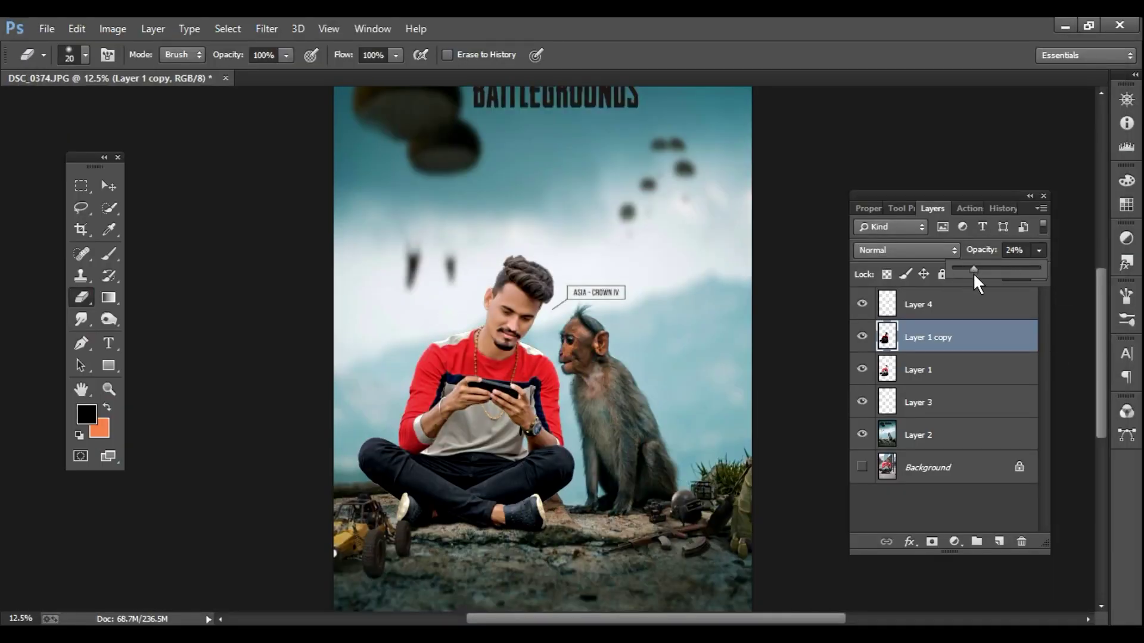
left_click(859, 342)
left_click(859, 342)
left_click_drag(974, 270, 964, 266)
right_click(913, 333)
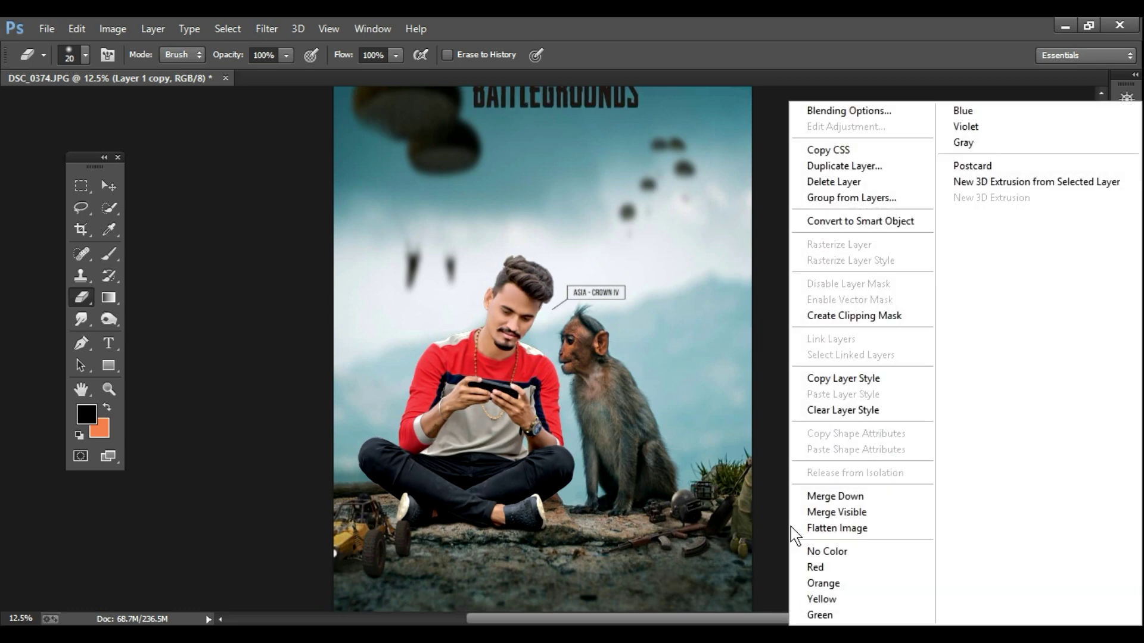
left_click(822, 496)
Step: In Color Efex Pro 4 for Layer 1, add Detail Extractor after Dark Contrasts with 12% detail, 61% contrast and 43% saturation
left_click(267, 29)
left_click(530, 475)
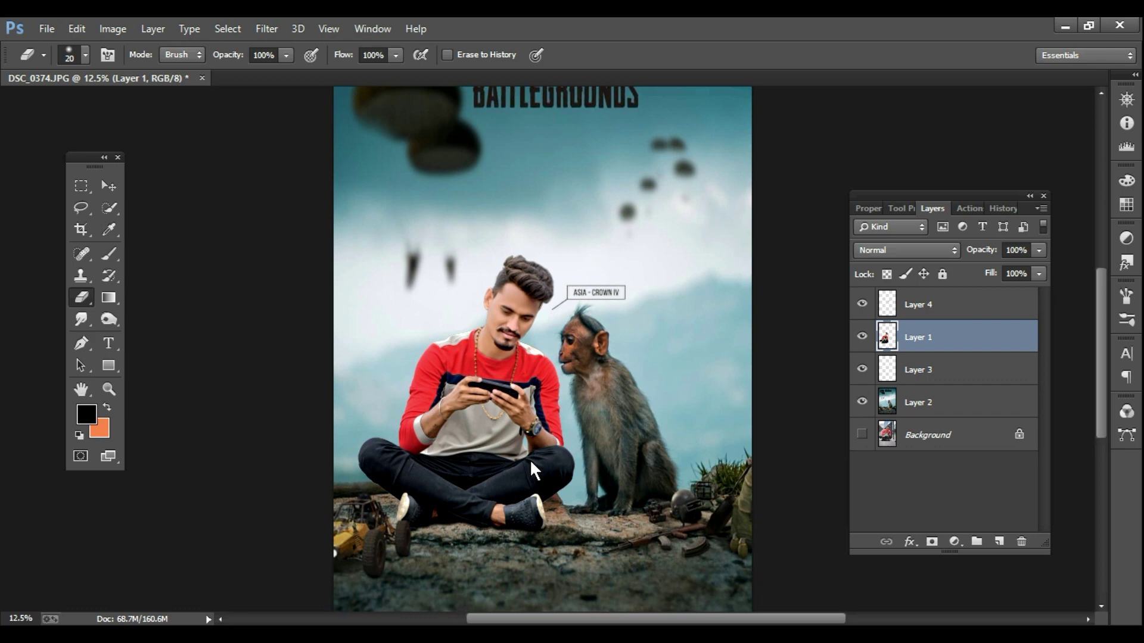
key("ctrl+alt+f")
left_click(881, 344)
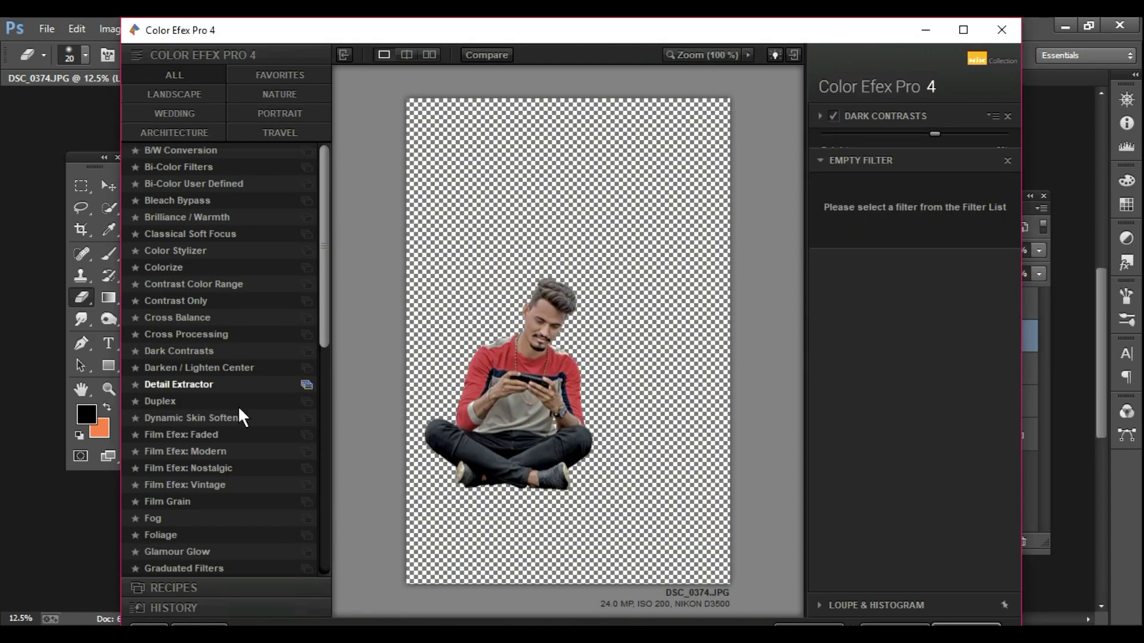
left_click(190, 384)
left_click_drag(892, 212, 940, 209)
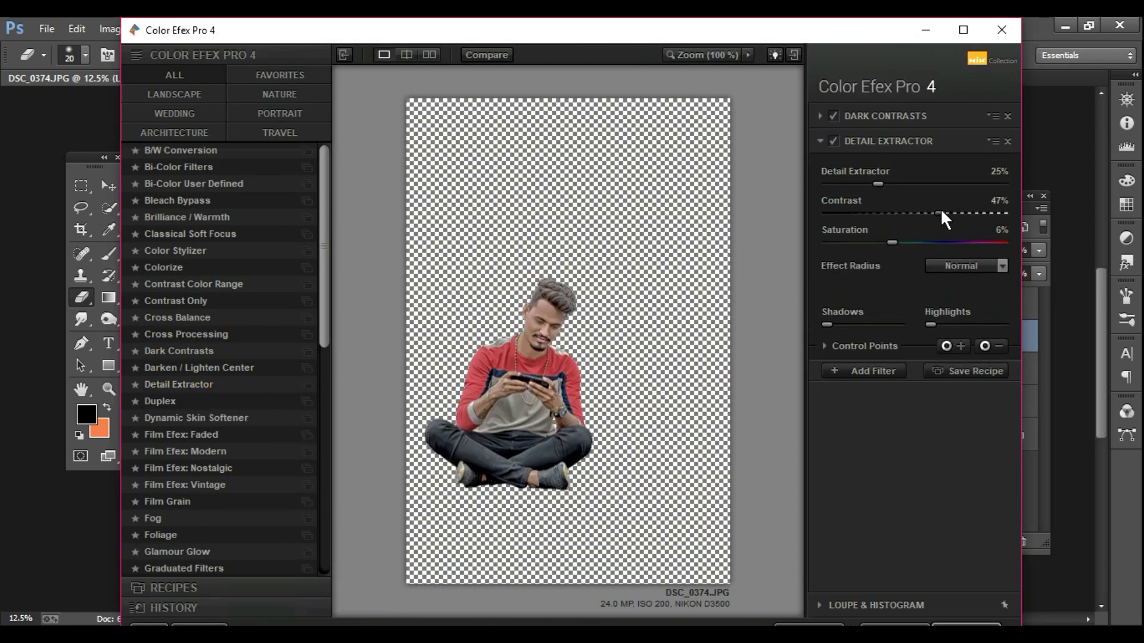
left_click_drag(883, 184, 851, 184)
left_click_drag(892, 243, 953, 212)
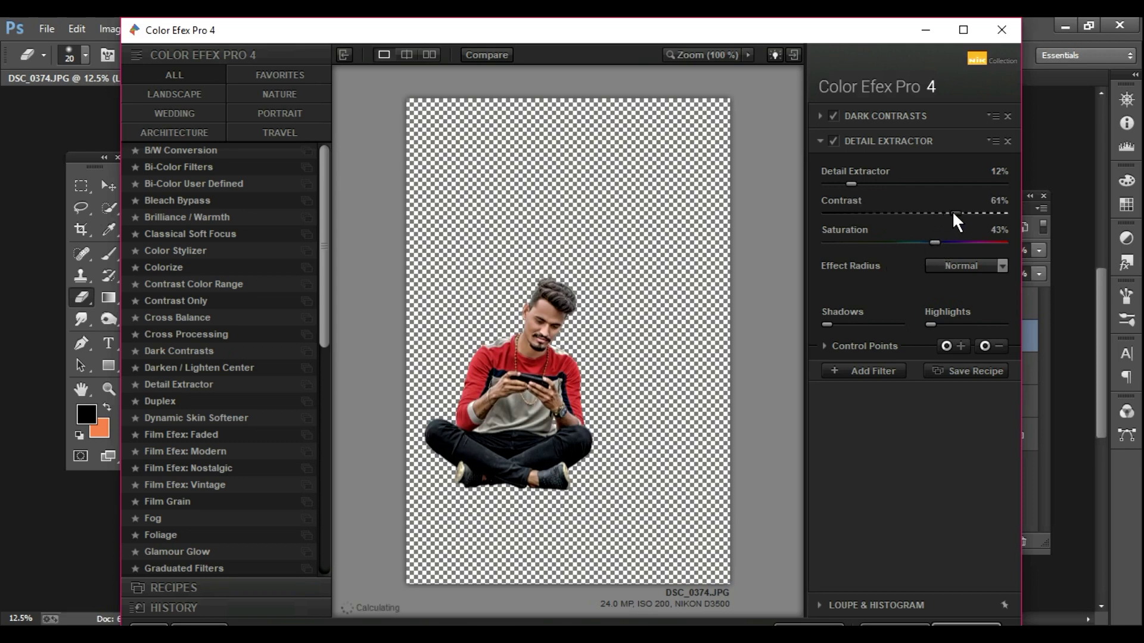
Step: Lower the contrast of the Dark Contrasts filter and apply the Color Efex Pro 4 filters to the man
left_click(864, 370)
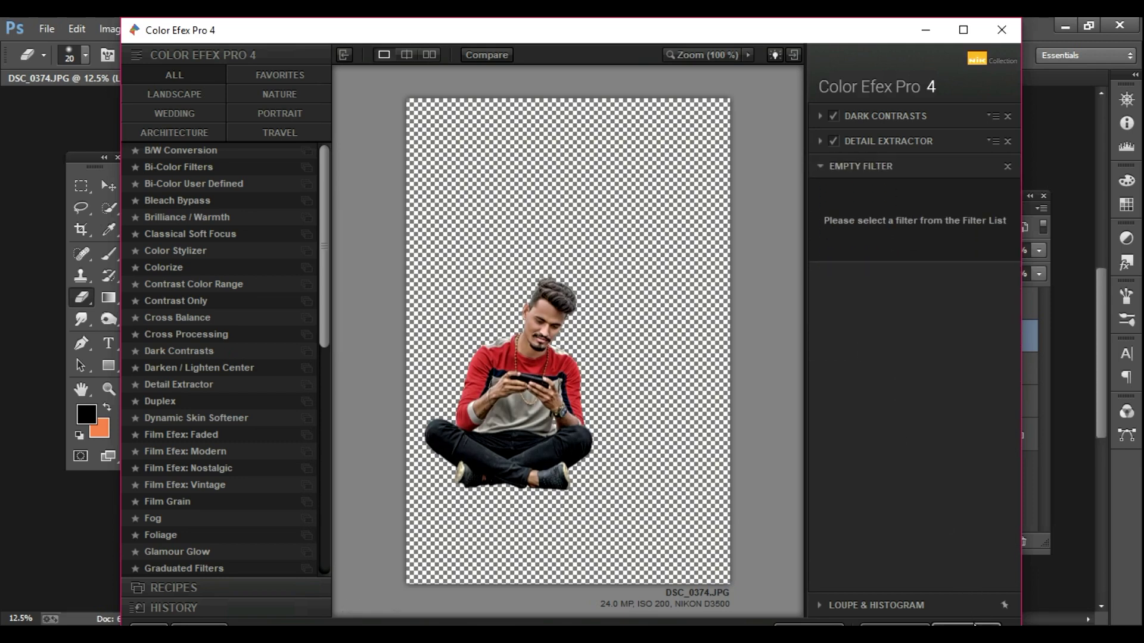
left_click(866, 116)
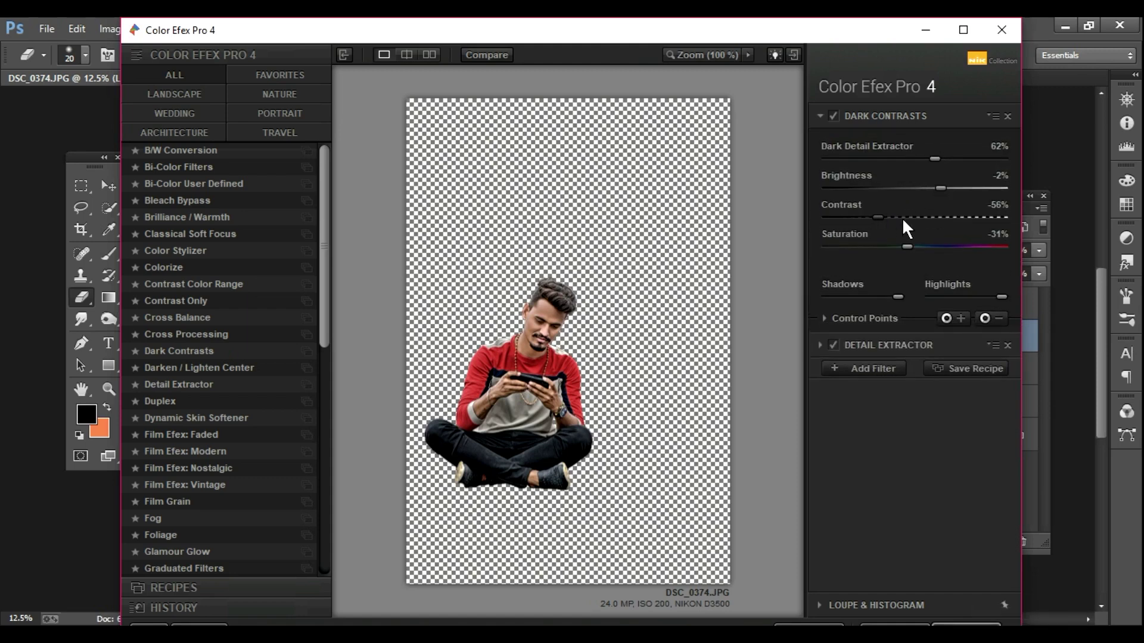
left_click_drag(878, 217, 859, 220)
left_click(879, 369)
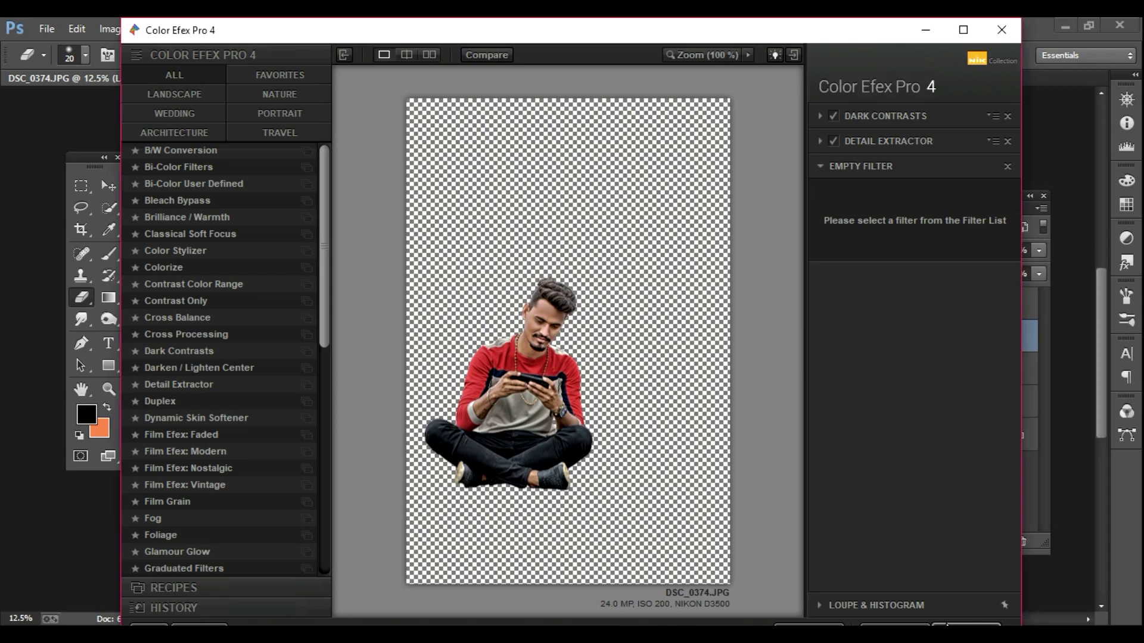
left_click(947, 623)
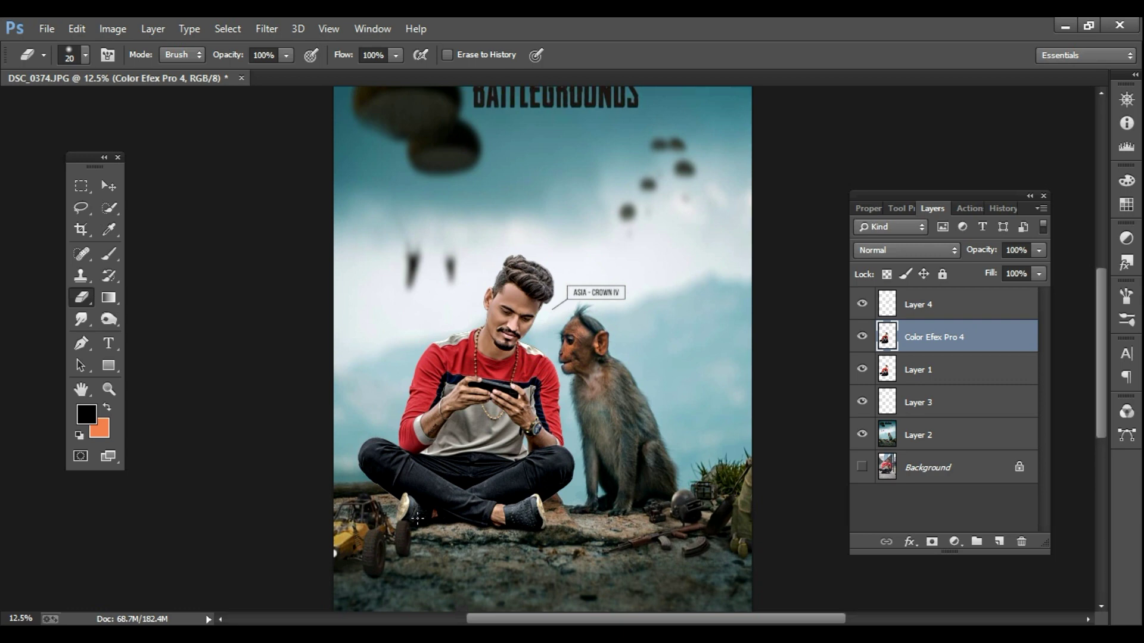
left_click(1113, 552)
Step: Erase the Color Efex Pro 4 layer over the man's lips with a 20 px Eraser at 75% opacity
key("z")
left_click(515, 338)
left_click(514, 337)
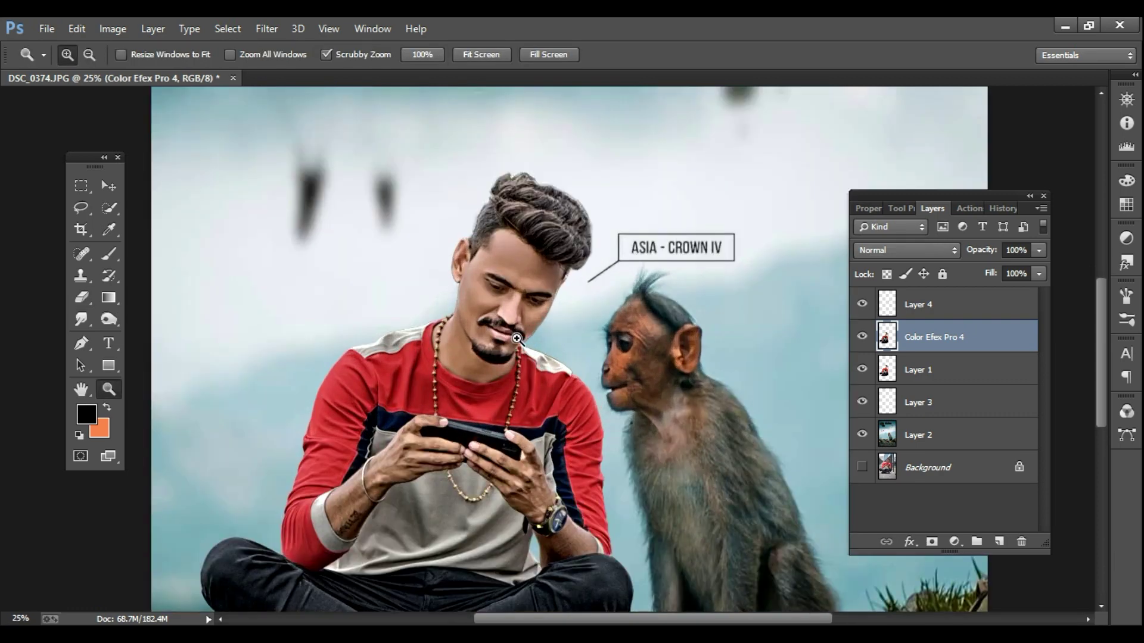
left_click(514, 337)
left_click(515, 337)
left_click(516, 337)
key("e")
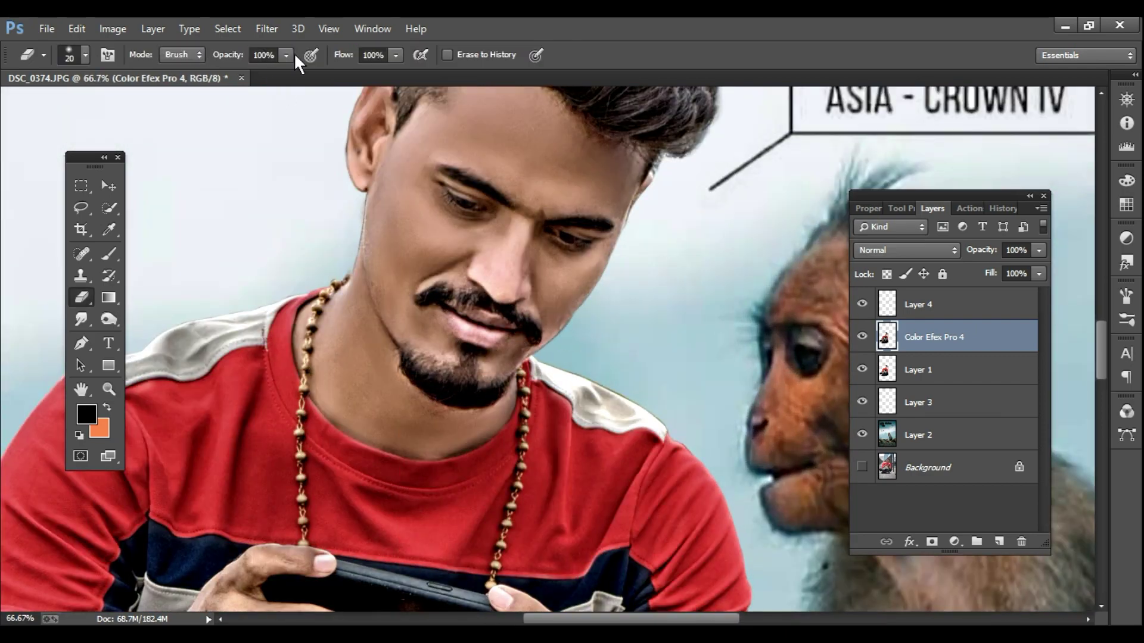
left_click(286, 55)
left_click_drag(286, 77, 262, 77)
left_click(456, 321)
left_click_drag(456, 321, 517, 342)
Step: Add a new layer above Layer 4 and sample the shirt's red as the foreground color
left_click(938, 314)
left_click(999, 542)
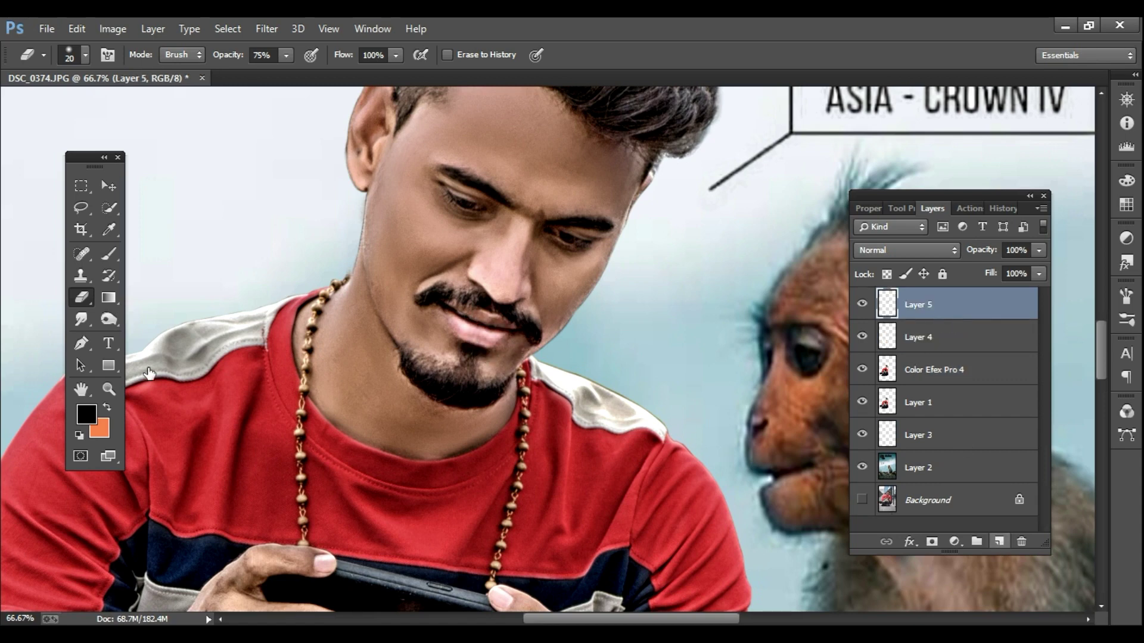
left_click(108, 253)
key("i")
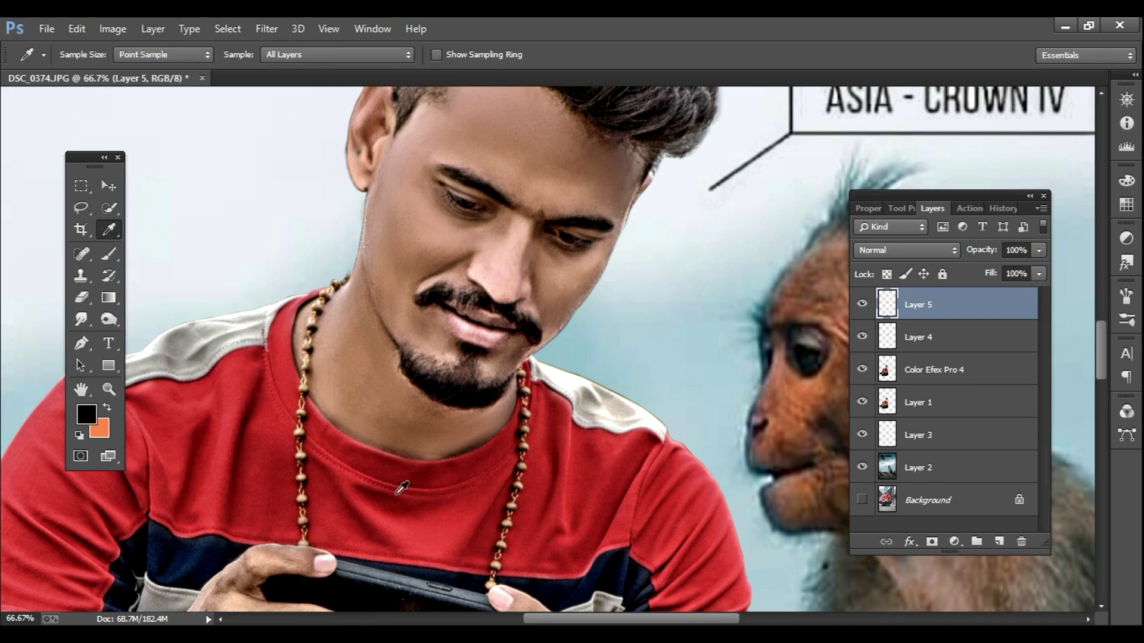
mouse_move(471, 492)
left_mouse_down()
mouse_move(476, 467)
mouse_move(450, 524)
left_mouse_up()
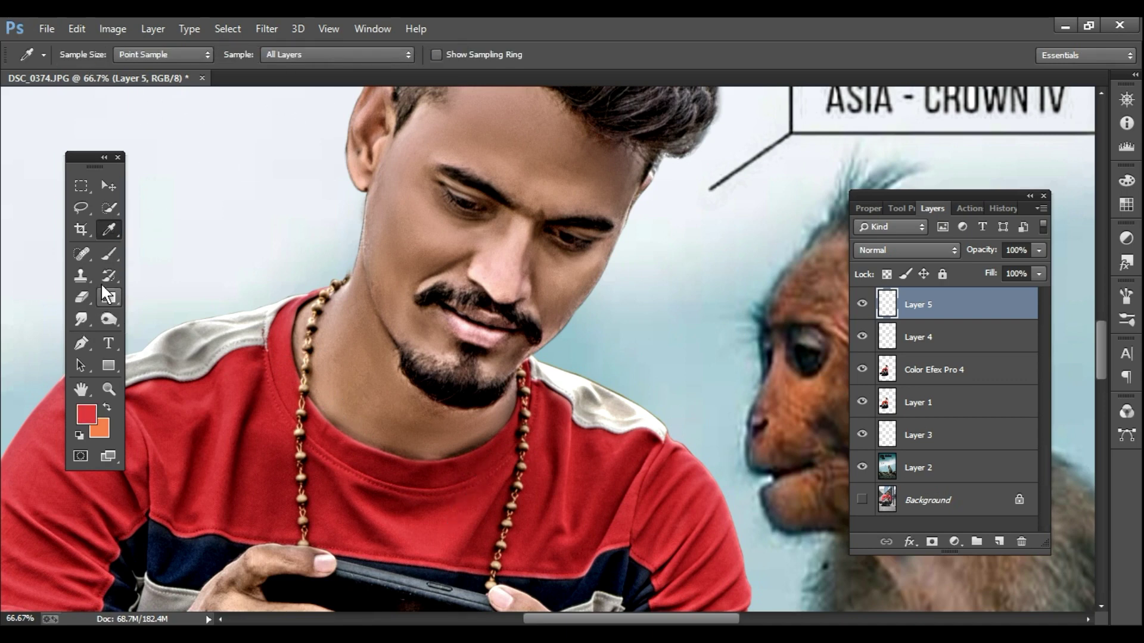
Step: Paint the man's lips with the sampled red on Layer 5 using a 30 px brush
left_click(109, 254)
key("bracketleft")
key("bracketleft")
key("bracketleft")
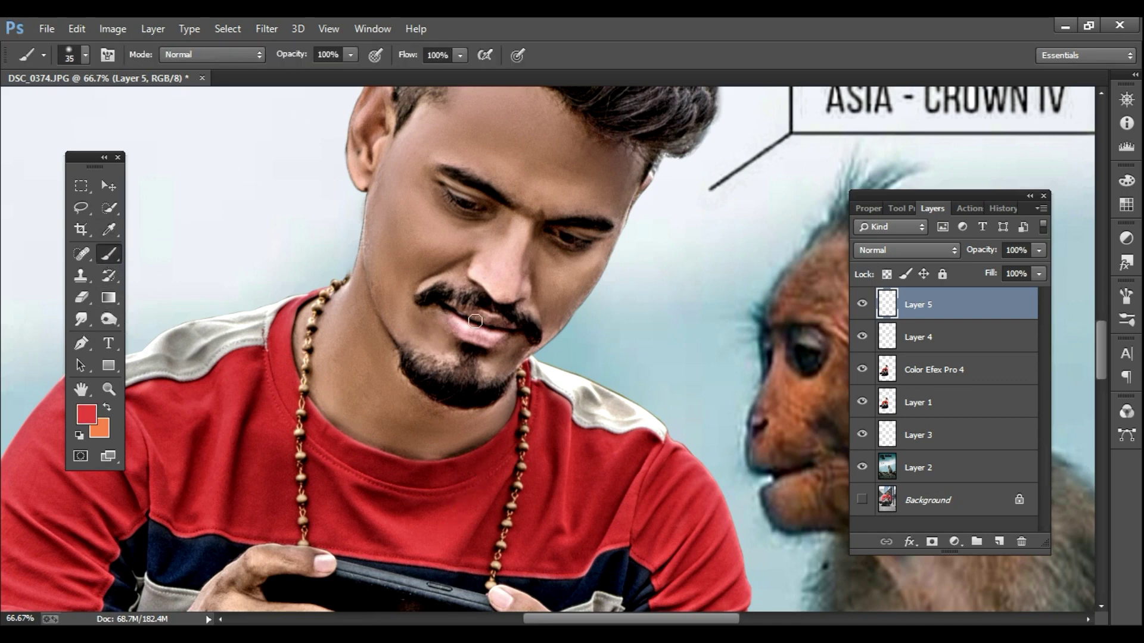
mouse_move(445, 309)
left_mouse_down()
mouse_move(463, 329)
mouse_move(512, 340)
mouse_move(450, 307)
mouse_move(498, 334)
mouse_move(495, 321)
left_mouse_up()
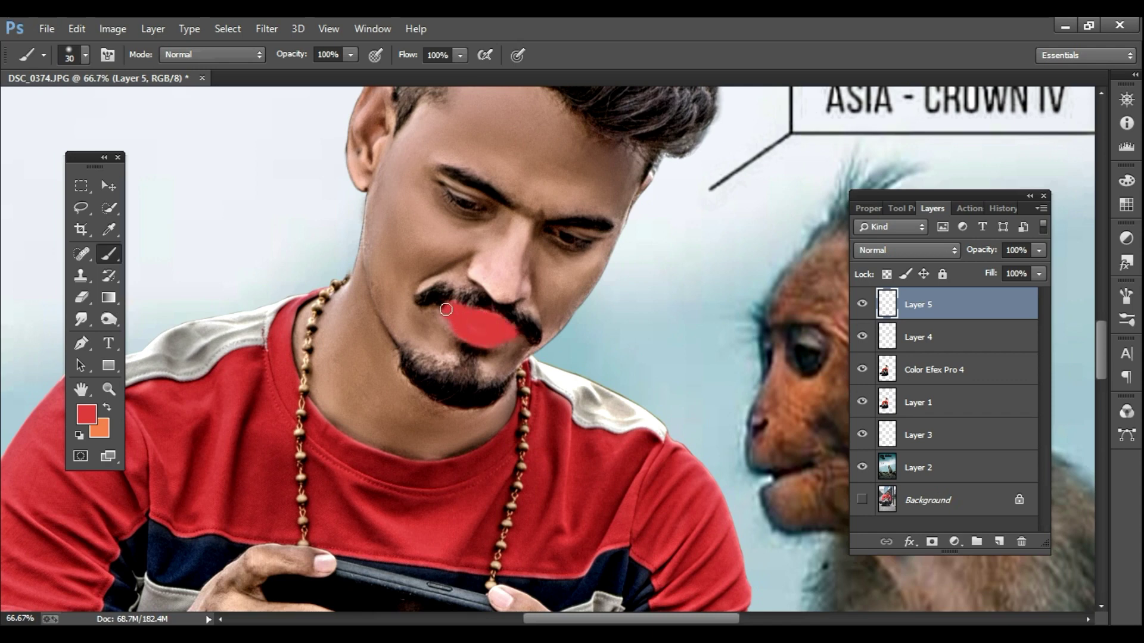
Step: Set Layer 5's blend mode to Multiply and its opacity to 22% to tint the lips
left_click(1039, 250)
mouse_move(1012, 270)
left_mouse_down()
mouse_move(960, 265)
mouse_move(978, 264)
left_mouse_up()
left_click(911, 250)
left_click(878, 77)
left_click(1038, 250)
Step: Move Layer 5 below Layer 4 and merge it down into the Color Efex Pro 4 layer
key("z")
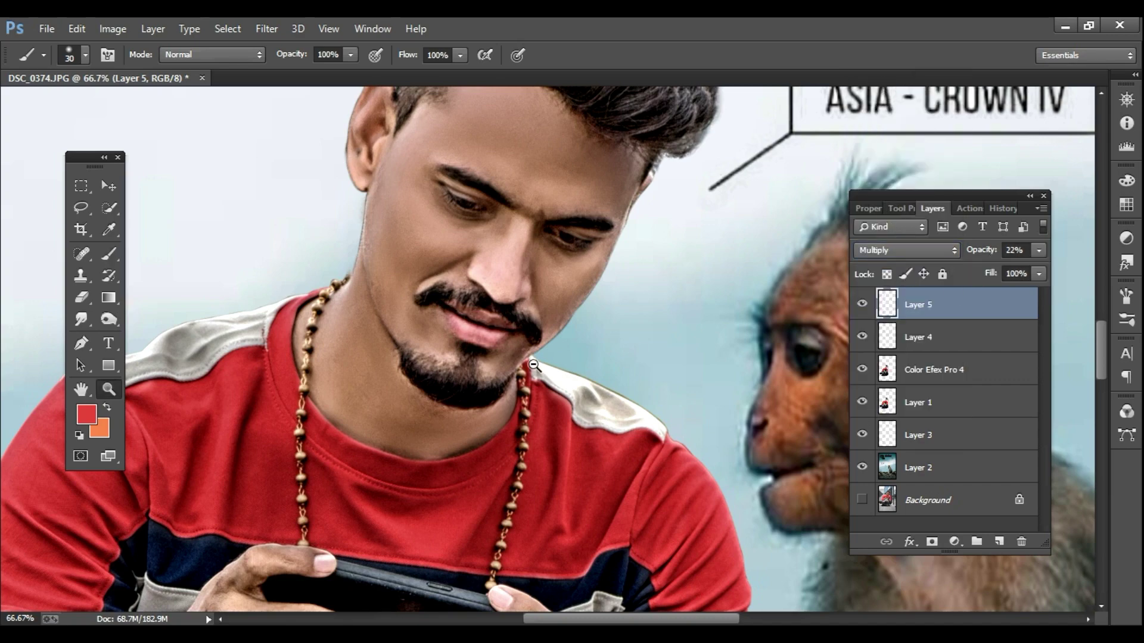
left_click(533, 366, "alt")
left_click(534, 366, "alt")
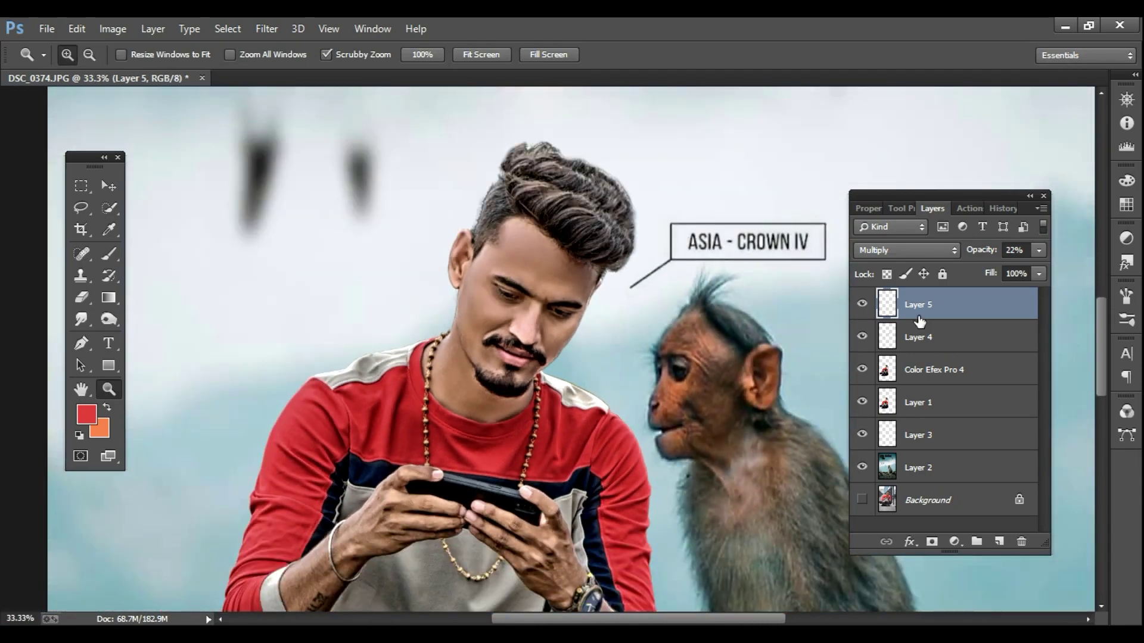
left_click_drag(920, 321, 932, 340)
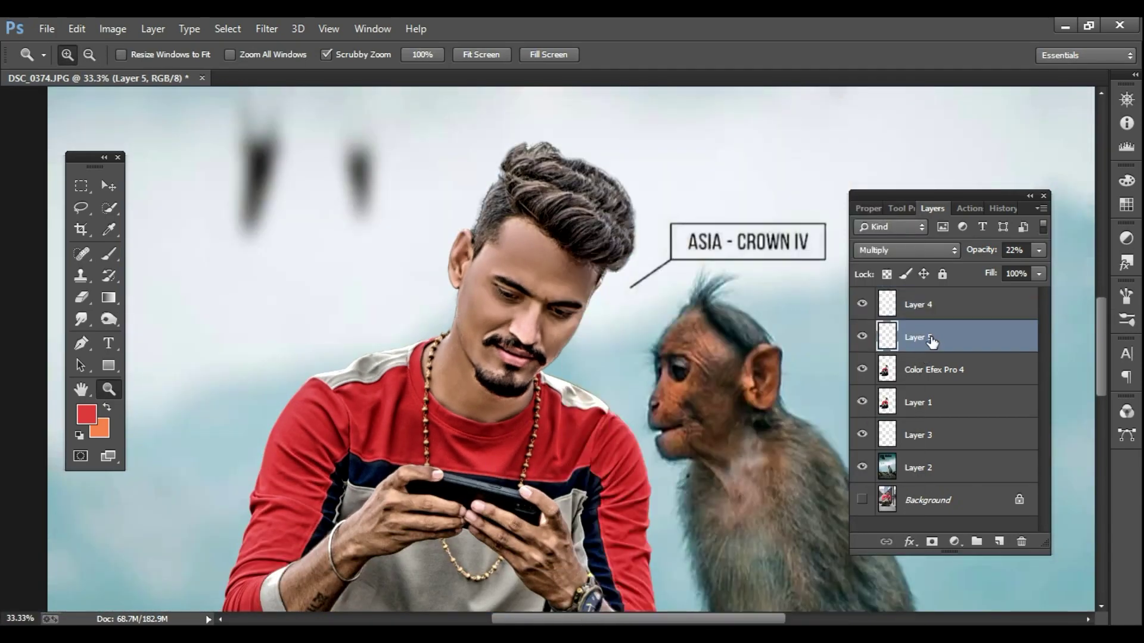
right_click(933, 340)
left_click(825, 493)
Step: Open the Viveza 2 filter and add a control point on the man's face with Brightness 11%, Contrast 40% and Saturation -4%
left_click(511, 427, "alt")
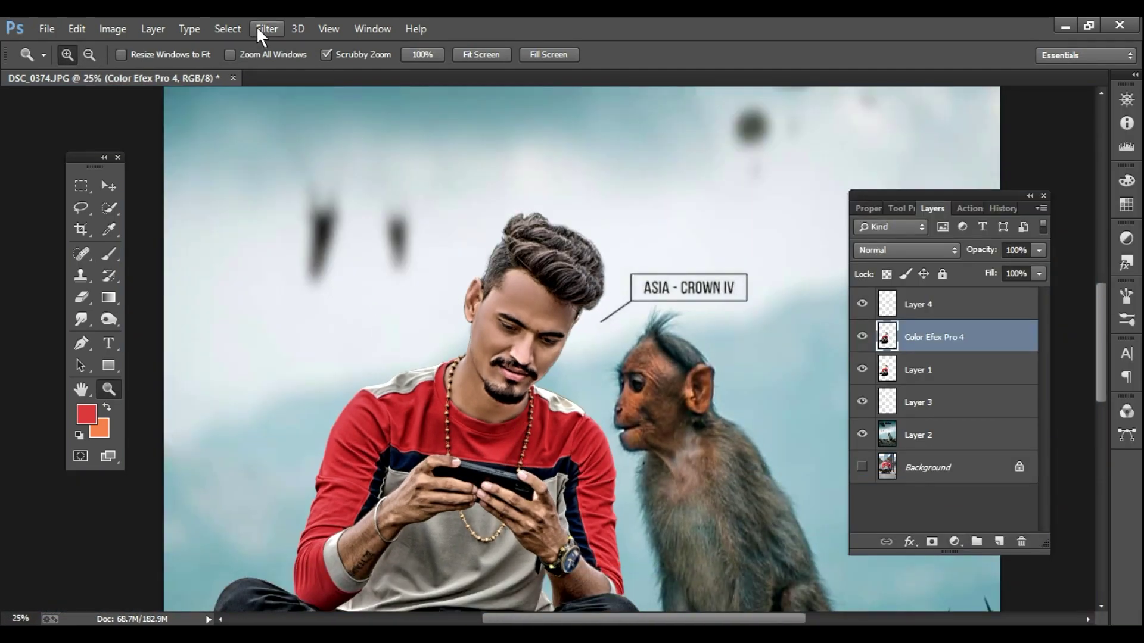
left_click(267, 32)
mouse_move(462, 462)
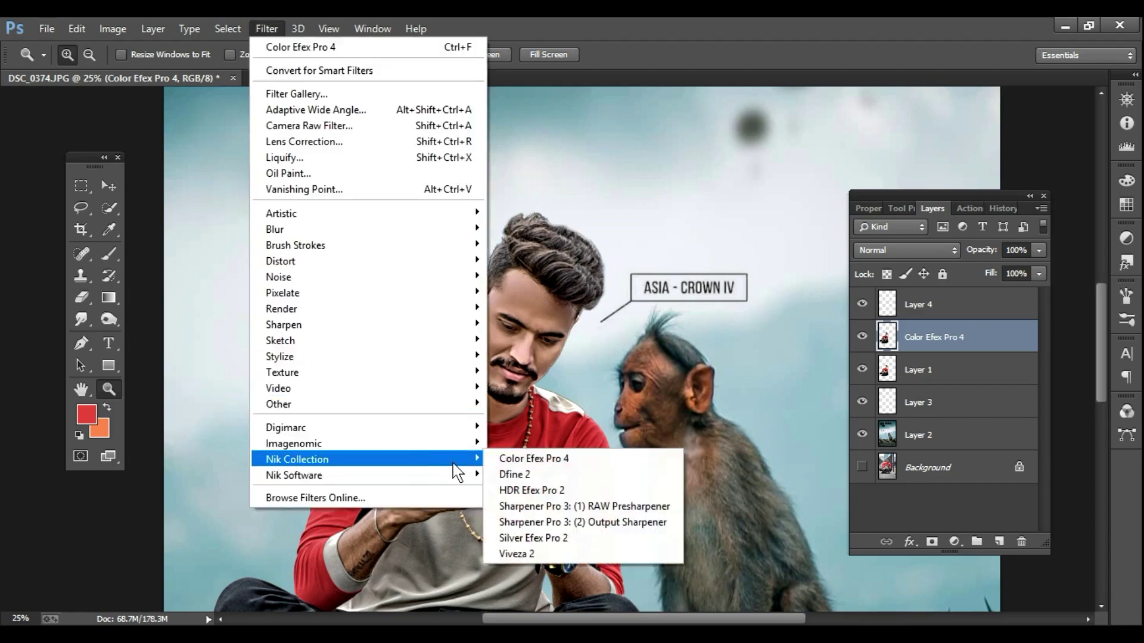
left_click(516, 554)
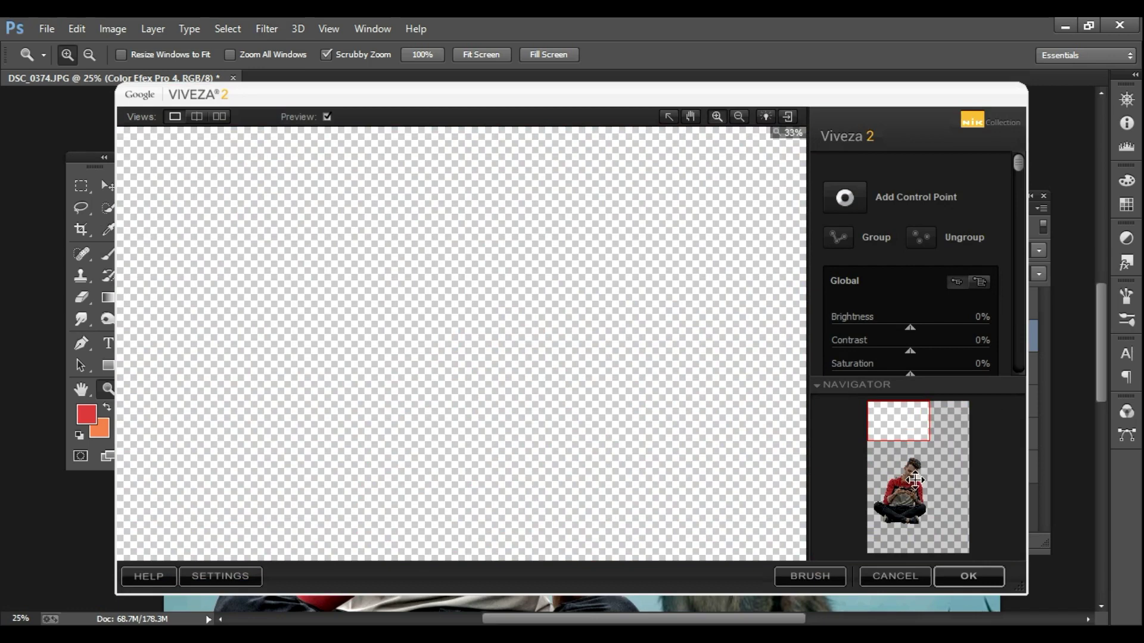
left_click(914, 479)
left_click(845, 197)
left_click(480, 387)
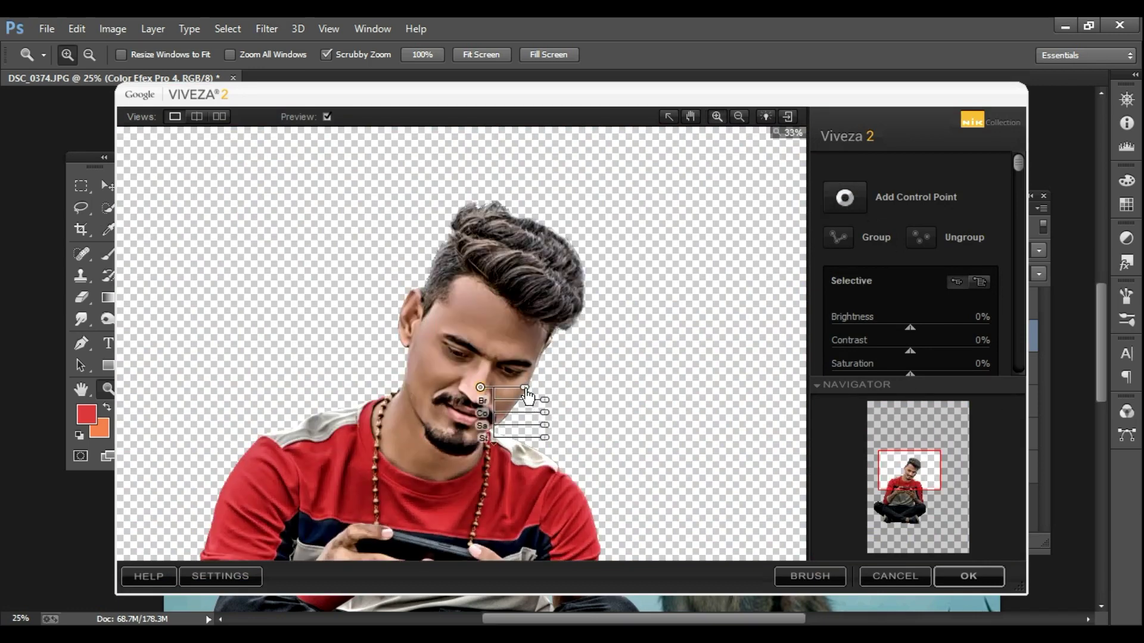
left_click_drag(525, 388, 593, 351)
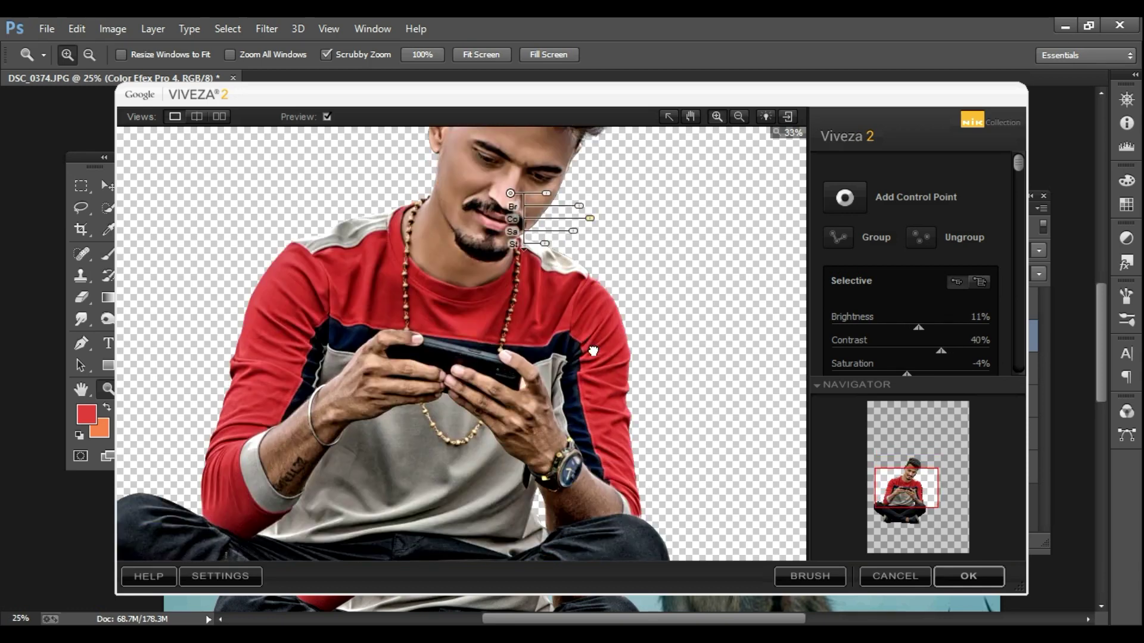
Step: Add a control point on the man's wrist with Brightness 31%, Contrast 15% and Saturation 22%
left_click(844, 197)
left_click(327, 413)
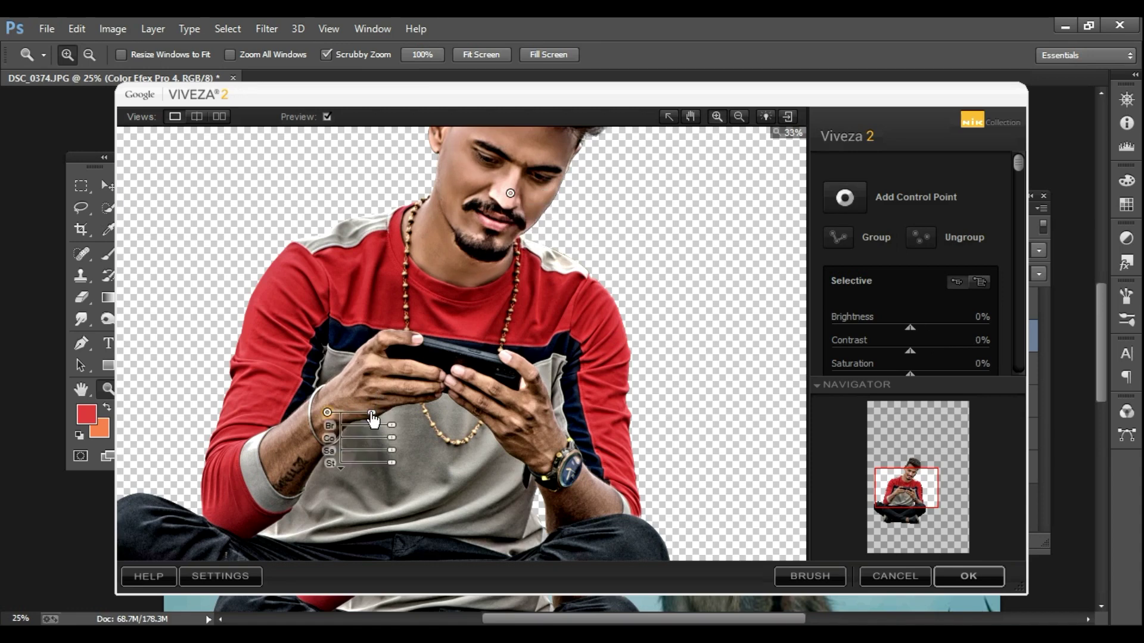
mouse_move(373, 414)
left_mouse_down()
mouse_move(404, 427)
mouse_move(392, 457)
mouse_move(408, 459)
left_mouse_up()
left_click_drag(493, 229, 460, 380)
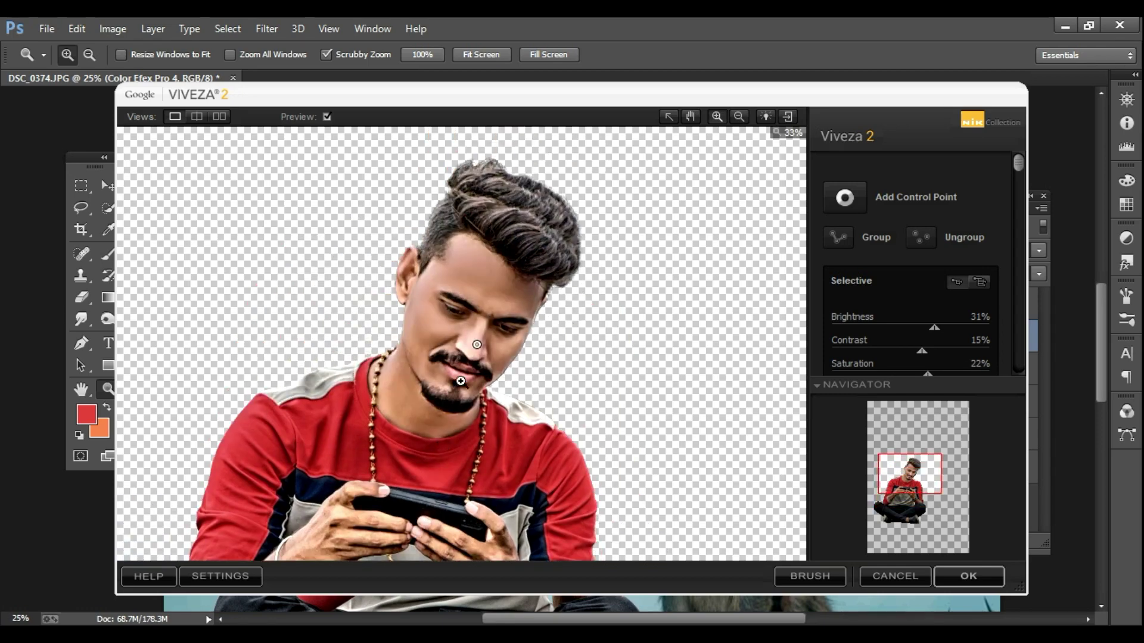
Step: Set the face control point to Brightness 9% and Saturation 42%, and apply the Viveza 2 filter
left_click(476, 344)
mouse_move(539, 384)
left_mouse_down()
mouse_move(556, 400)
mouse_move(550, 366)
mouse_move(555, 388)
left_mouse_up()
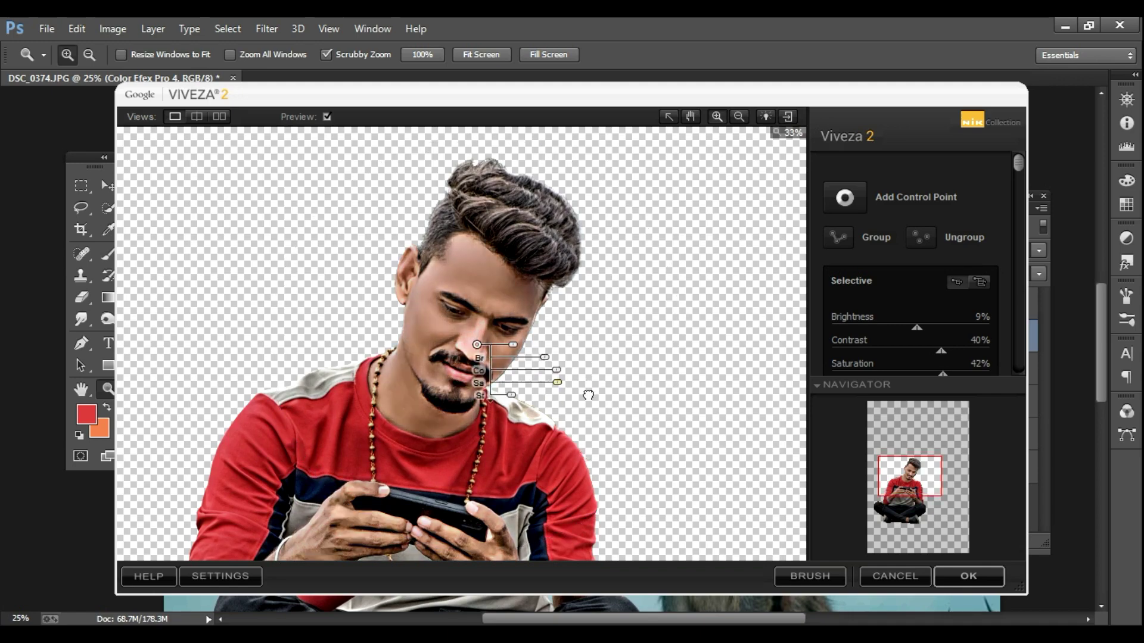
left_click_drag(587, 447, 584, 344)
left_click(969, 576)
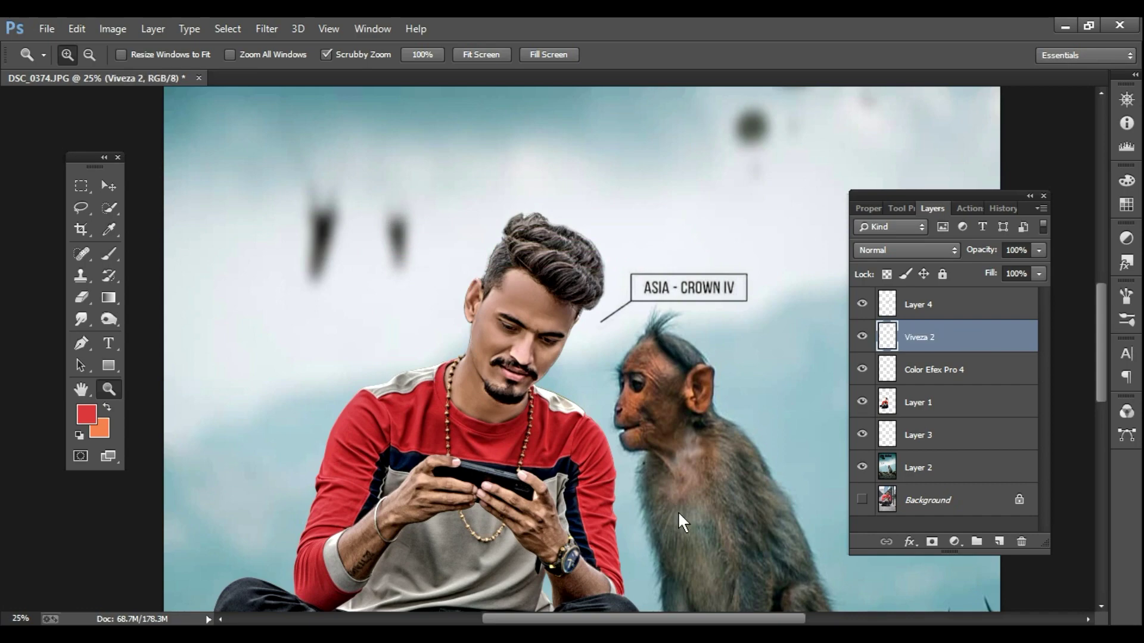
key("h")
mouse_move(550, 476)
left_mouse_down()
mouse_move(584, 268)
mouse_move(529, 511)
left_mouse_up()
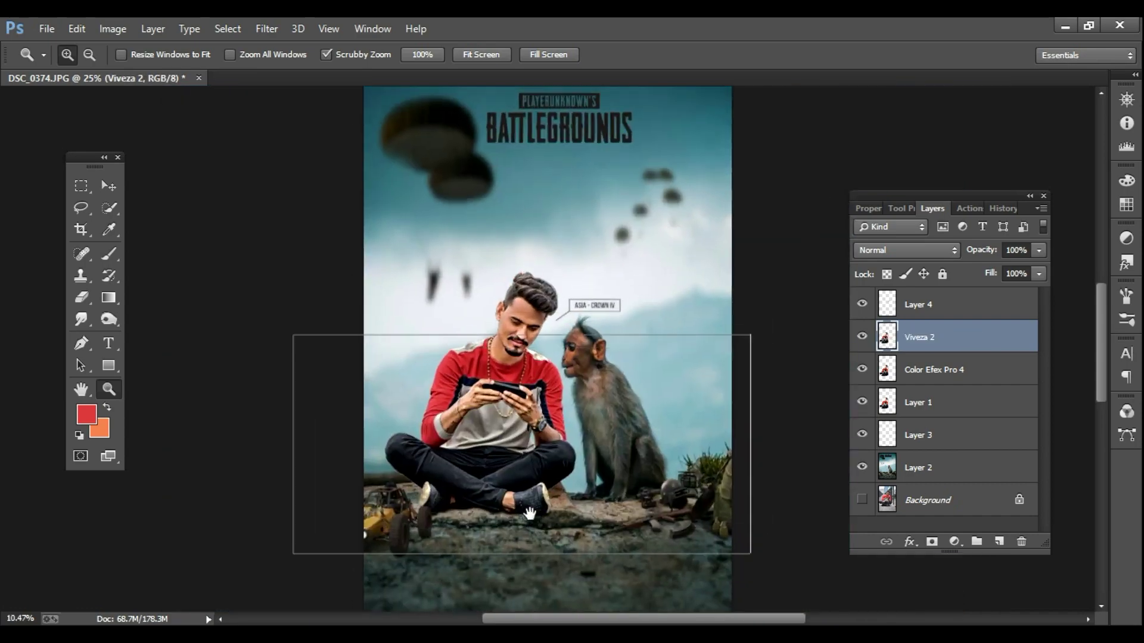
key("b")
left_click_drag(501, 108, 493, 374)
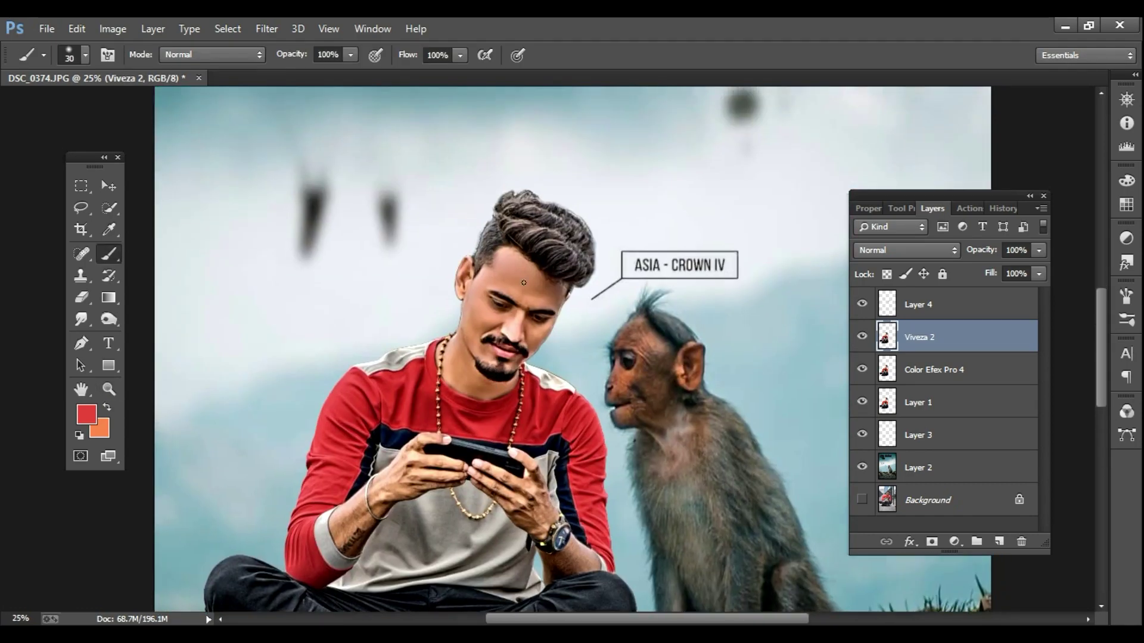
right_click(922, 349)
left_click(497, 508)
Step: Merge the Viveza 2, Color Efex Pro 4 and Layer 1 layers by temporarily hiding Layers 2, 3 and 4
left_click(861, 467)
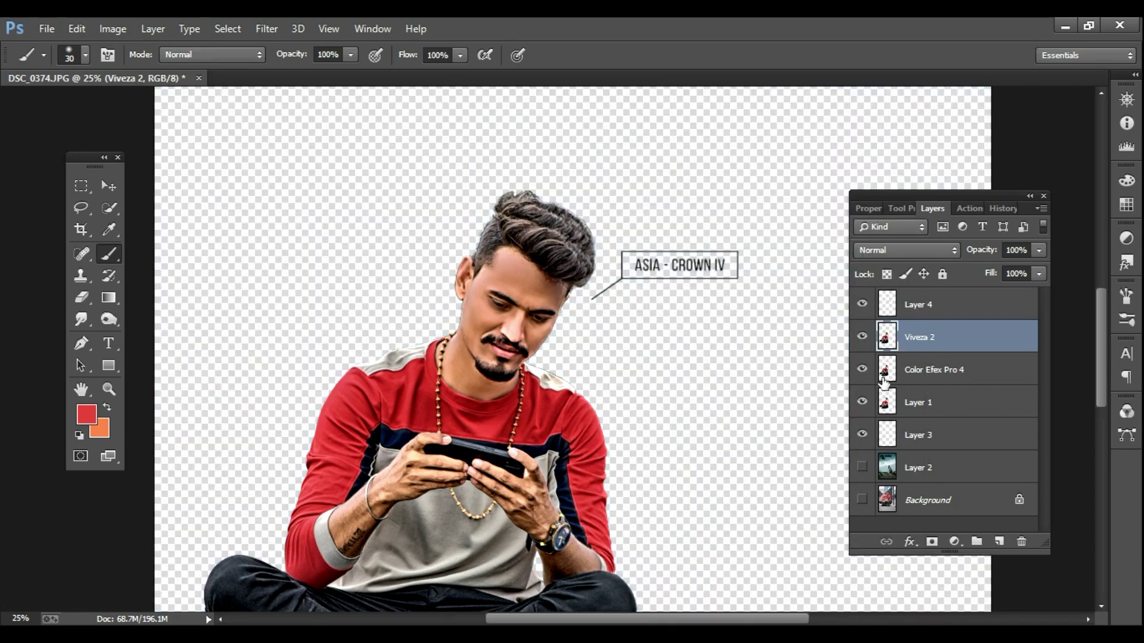
left_click(861, 303)
right_click(918, 403)
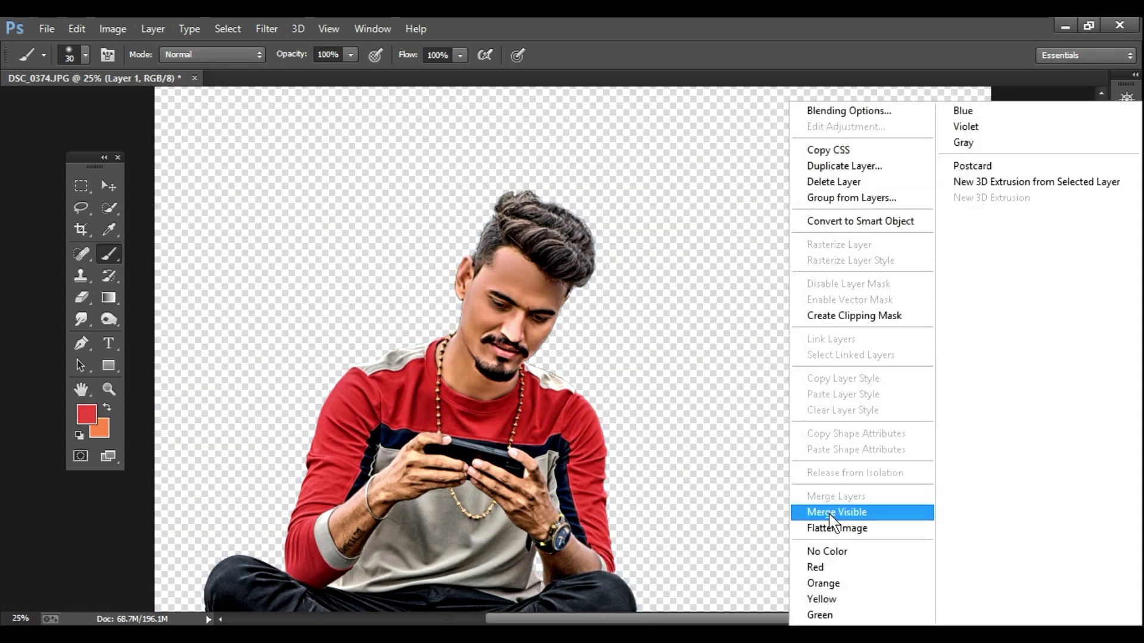
left_click(834, 508)
left_click(862, 403)
left_click(862, 369)
left_click(861, 303)
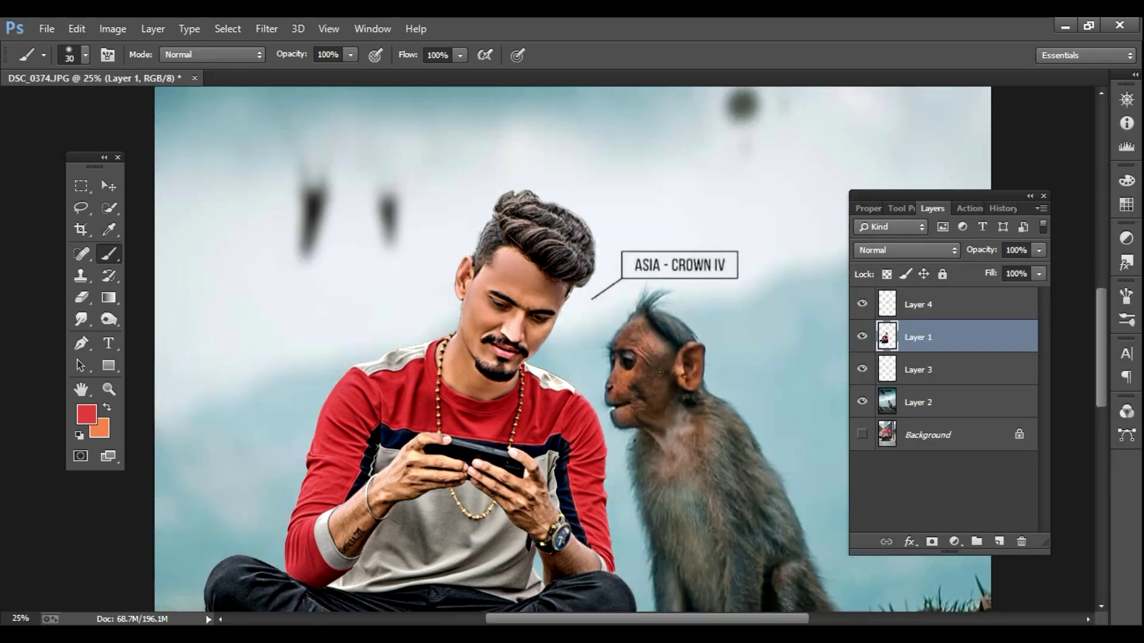
Step: Erase the light fringe along the back of the man's hair with a 30 px Eraser at 100% opacity
key("z")
left_click(626, 185)
left_click(627, 185)
left_click_drag(627, 186, 597, 241)
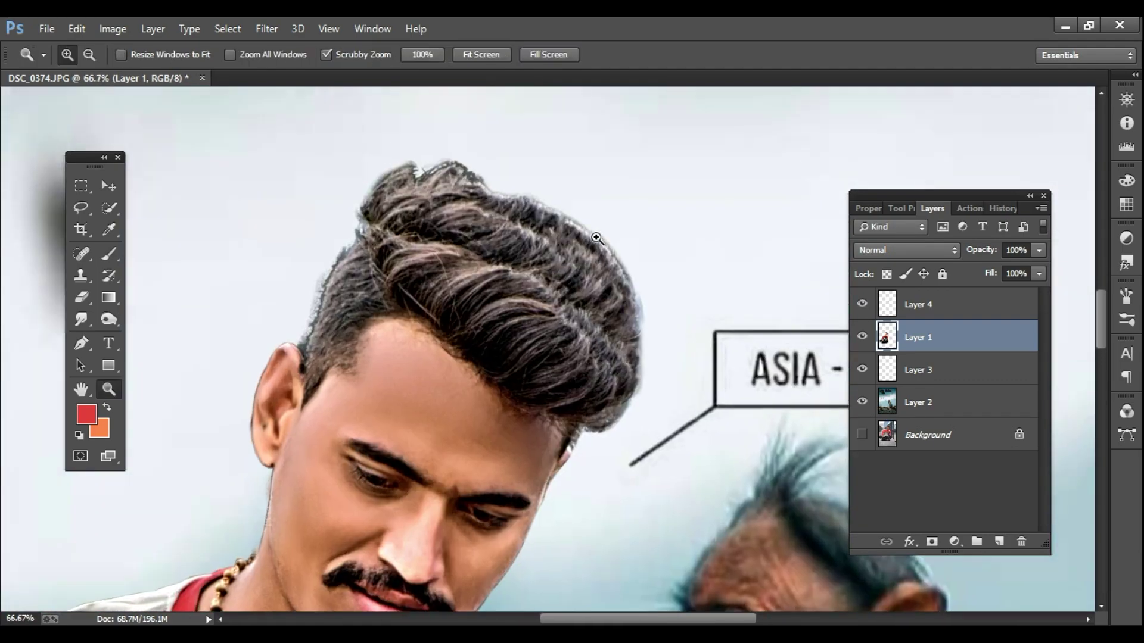
left_click(597, 241)
key("e")
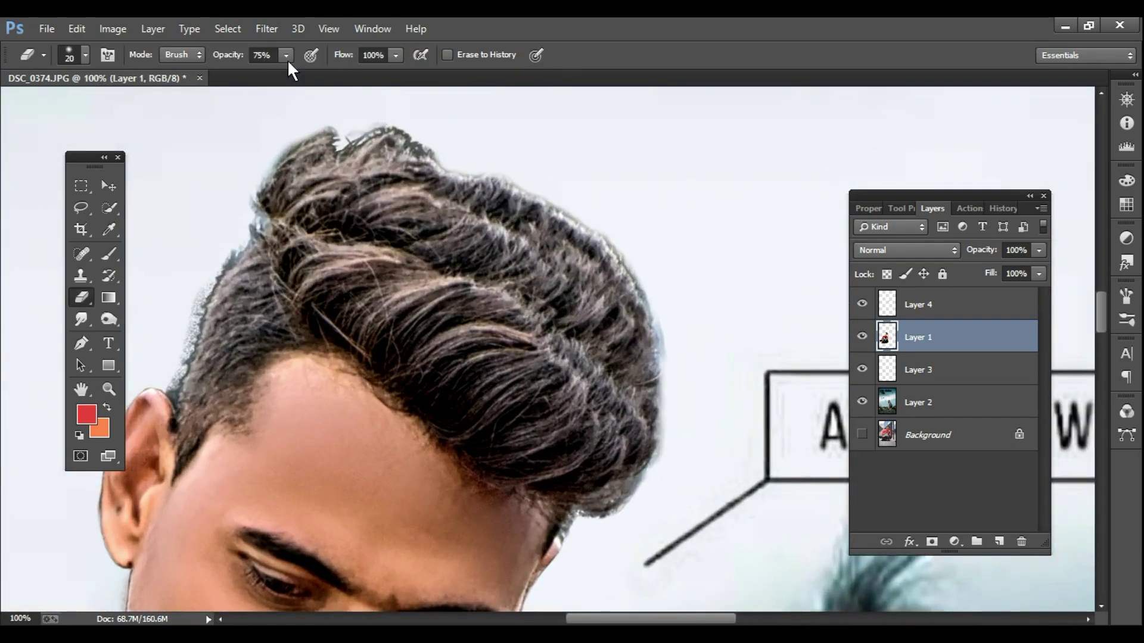
left_click_drag(287, 59, 321, 79)
left_click(276, 153)
key("]")
mouse_move(288, 140)
left_mouse_down()
mouse_move(197, 307)
mouse_move(168, 389)
left_mouse_up()
Step: Erase the leftover fringe where the man's ear meets his hair with a 9 px Eraser
key("p")
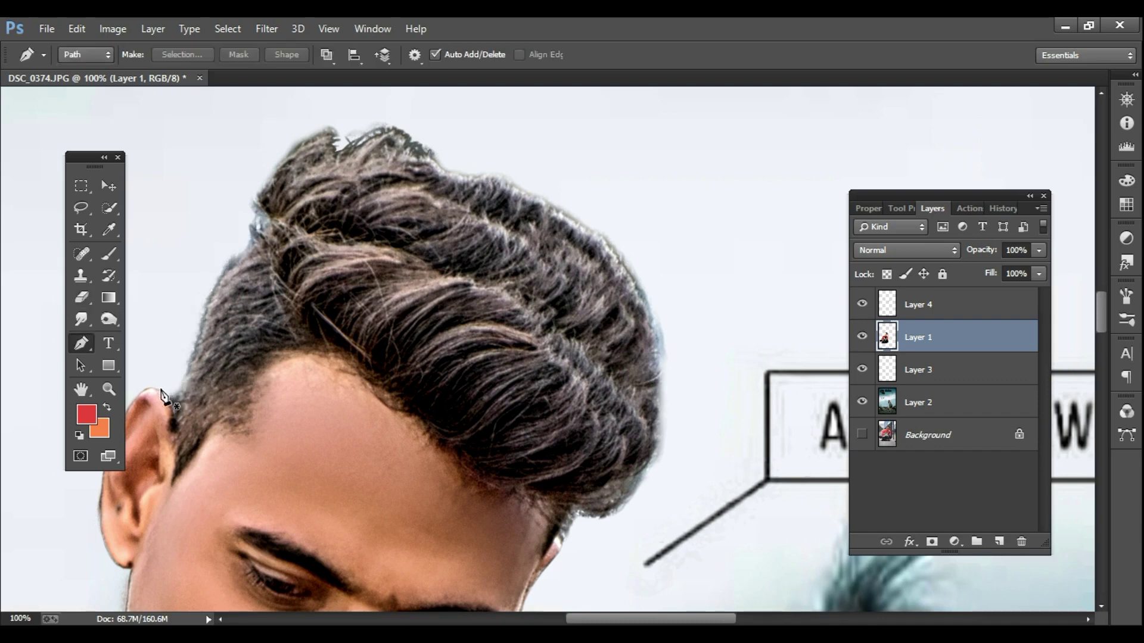
key("e")
key("[")
key("[")
key("[")
key("[")
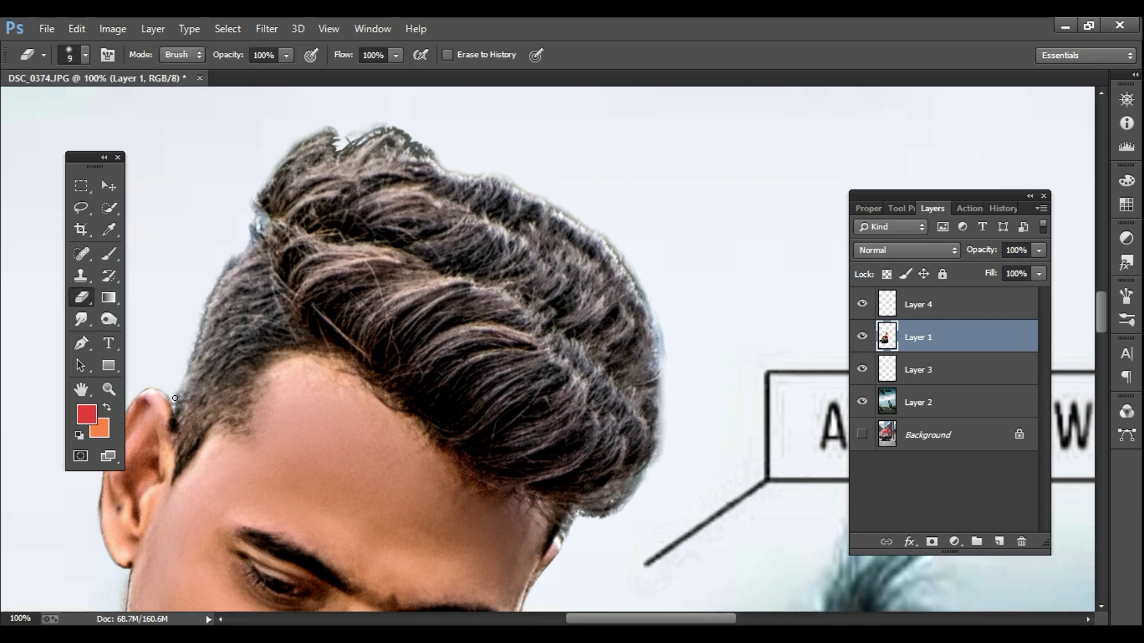
left_click_drag(169, 392, 289, 378)
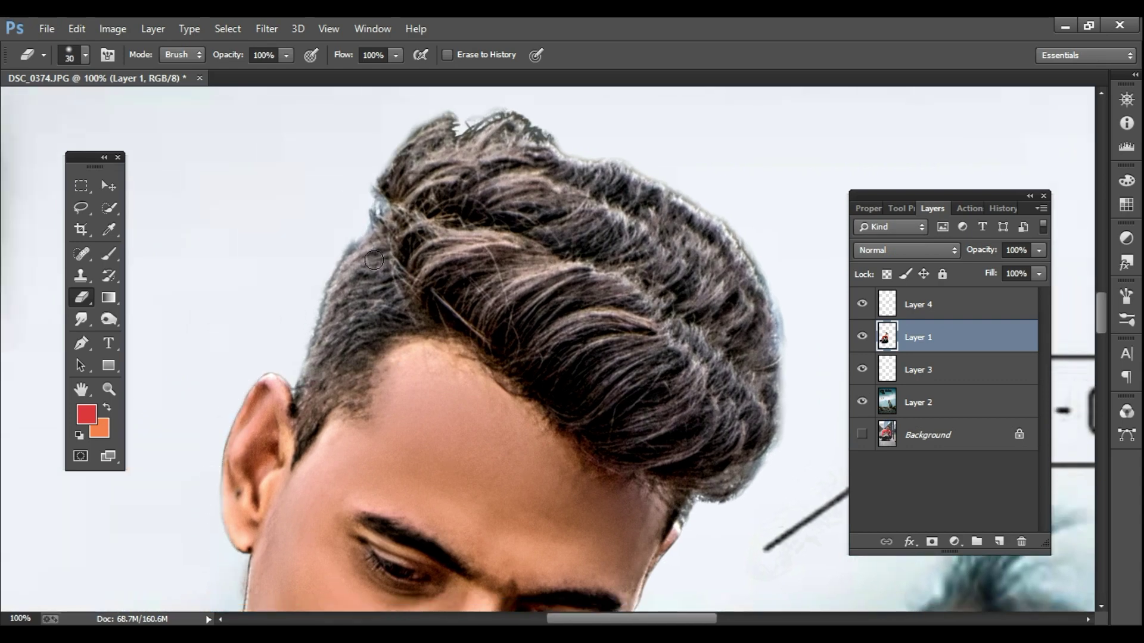
Step: Erase the fringe along the outer hair edge facing the monkey with a 30 px Eraser
key("z")
left_click(364, 225, "alt")
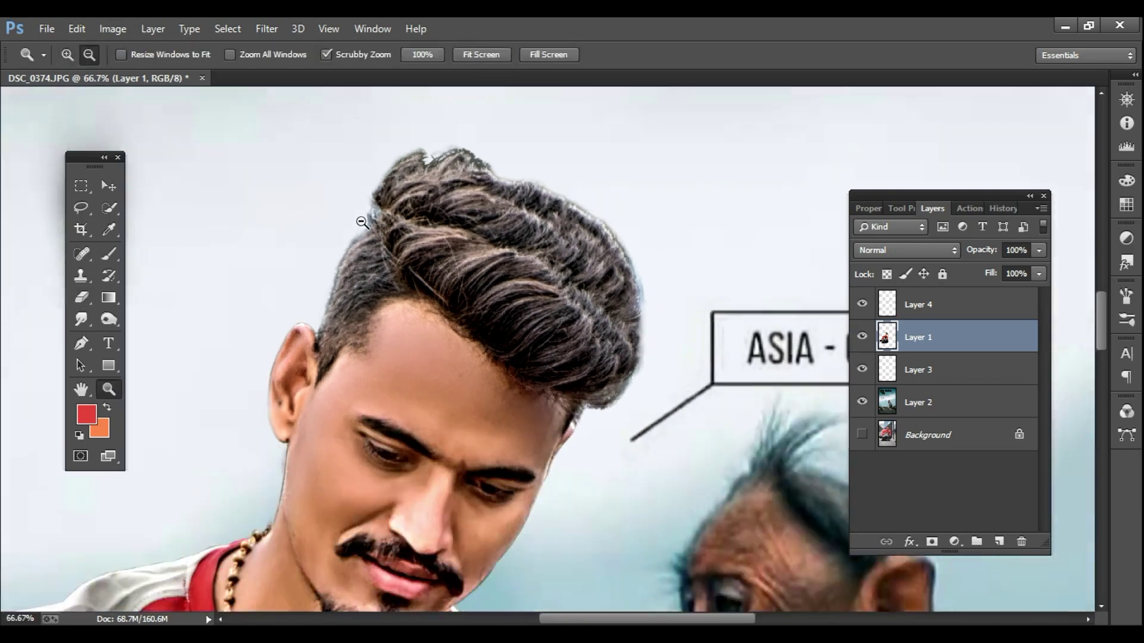
left_click(364, 225, "alt")
left_click(435, 164)
left_click(435, 164)
key("e")
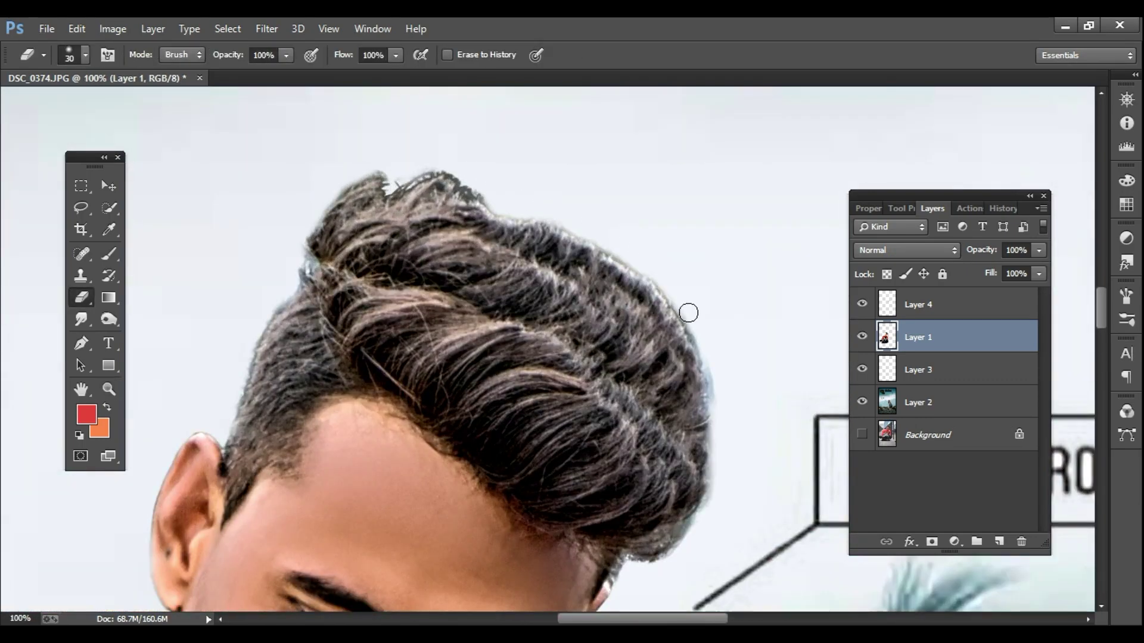
mouse_move(718, 496)
left_mouse_down()
mouse_move(699, 550)
mouse_move(633, 575)
mouse_move(675, 561)
left_mouse_up()
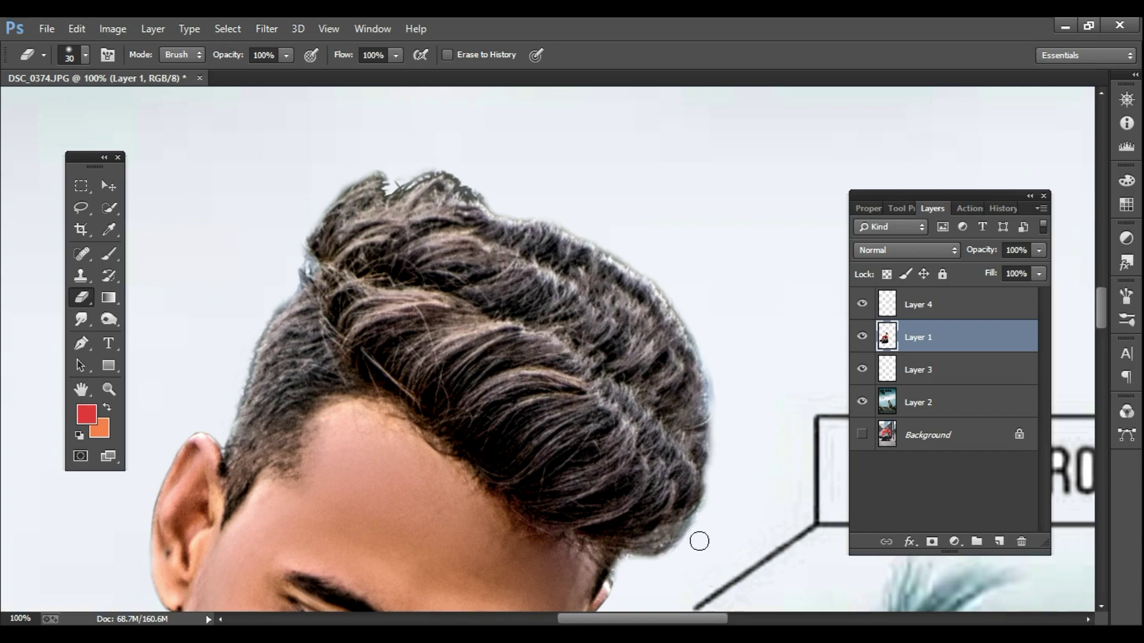
Step: Review the whole composite after the hair edge cleanup
key("z")
left_click(584, 539, "alt")
left_click(590, 539, "alt")
left_click(590, 539, "alt")
left_click(592, 536, "alt")
left_click(592, 536, "alt")
left_click(591, 536, "alt")
key("e")
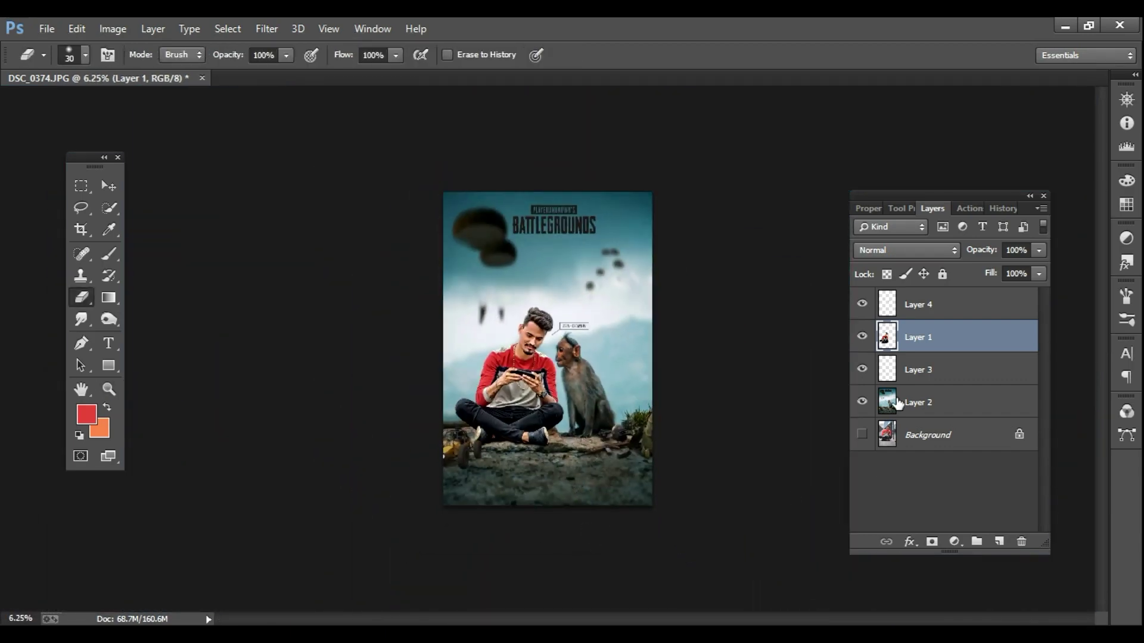
Step: Add a new layer above Layer 1 for brushing shadow around the man's feet
left_click(524, 453, "ctrl")
left_click(518, 465, "ctrl")
left_click(518, 465, "ctrl")
left_click(518, 464, "ctrl")
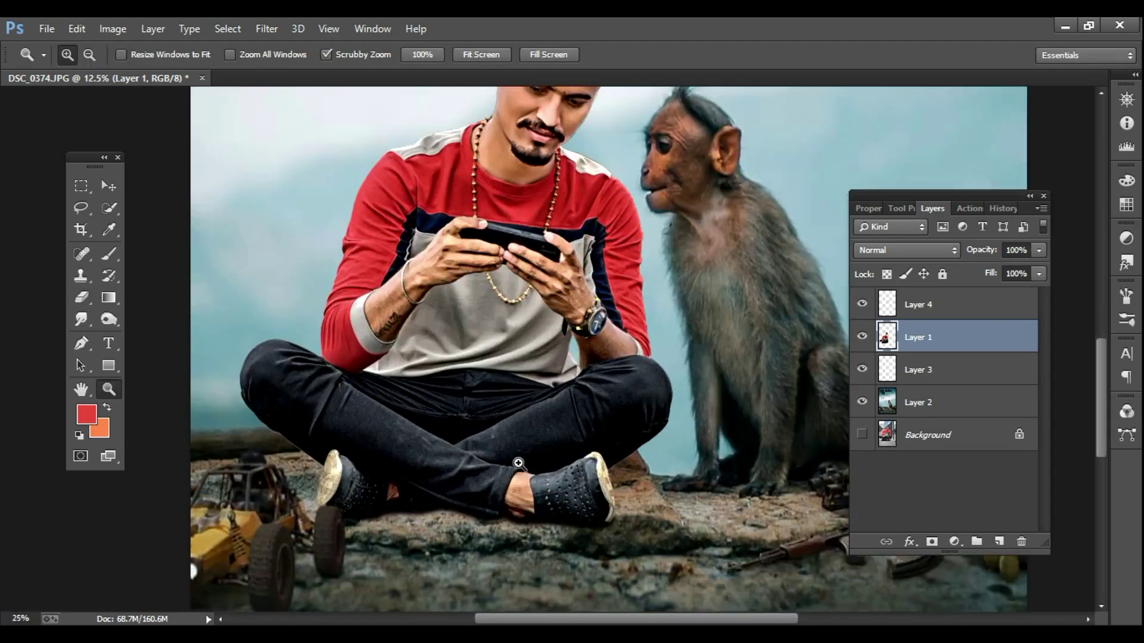
left_click(518, 464, "ctrl")
left_click(543, 557, "ctrl")
left_click(543, 557, "ctrl")
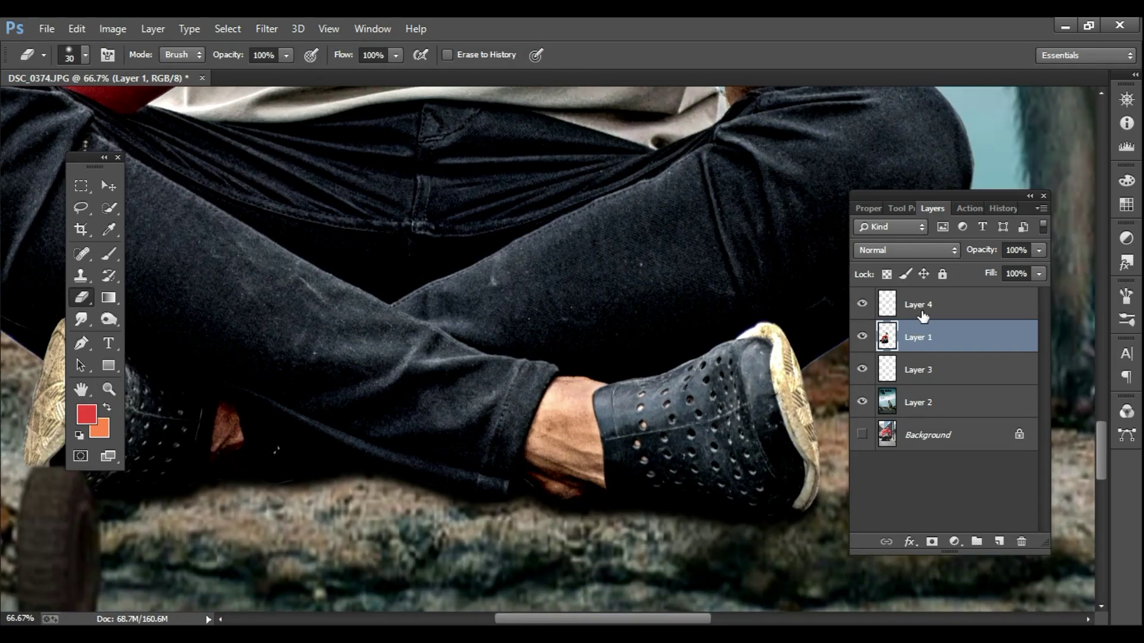
left_click(999, 542)
key("b")
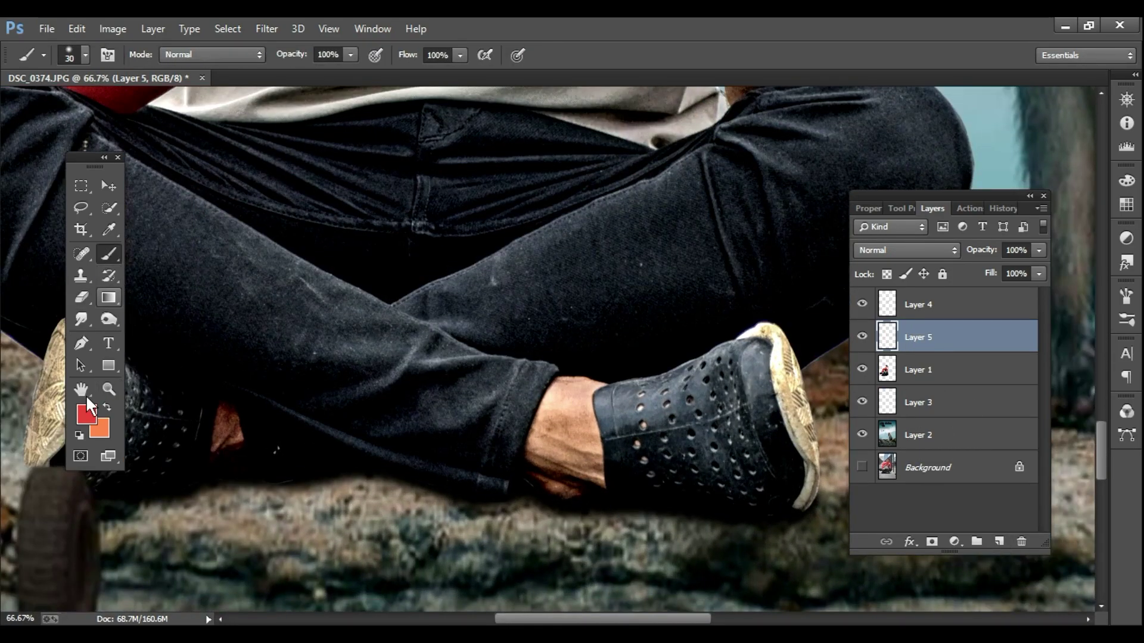
Step: Set the foreground color to a near-black and enlarge the brush to 60 px
left_click(86, 414)
left_click_drag(549, 378, 375, 351)
key("Return")
key("bracketright")
key("bracketright")
key("bracketright")
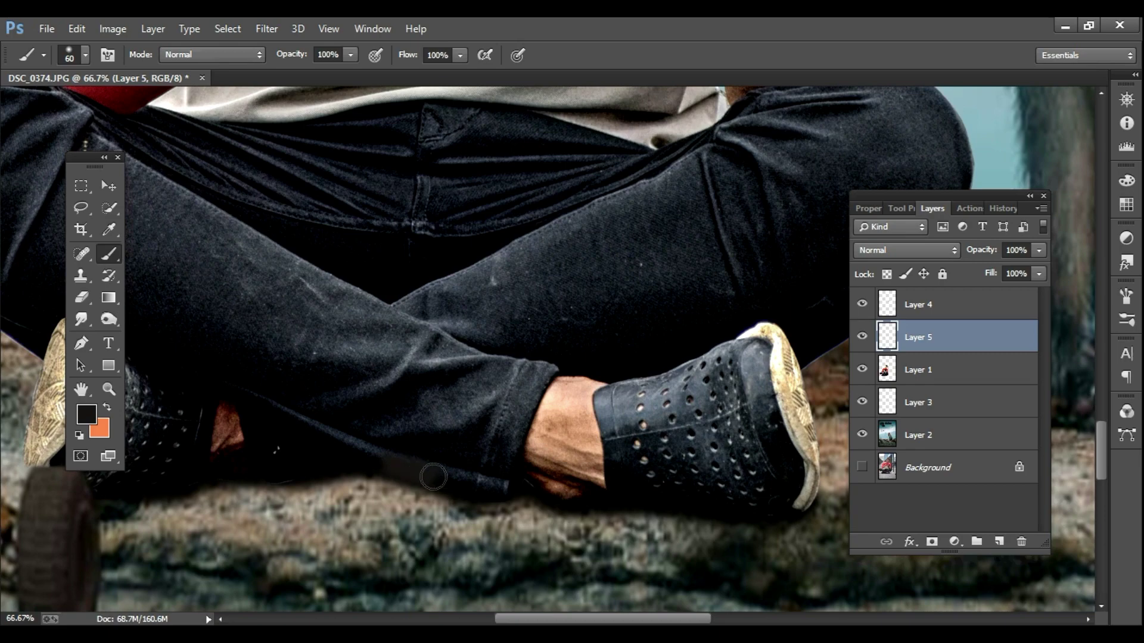
Step: Darken the foreground color to #020000 and paint a contact shadow under the man's legs and shoes on Layer 5
left_click(86, 414)
left_click(560, 378)
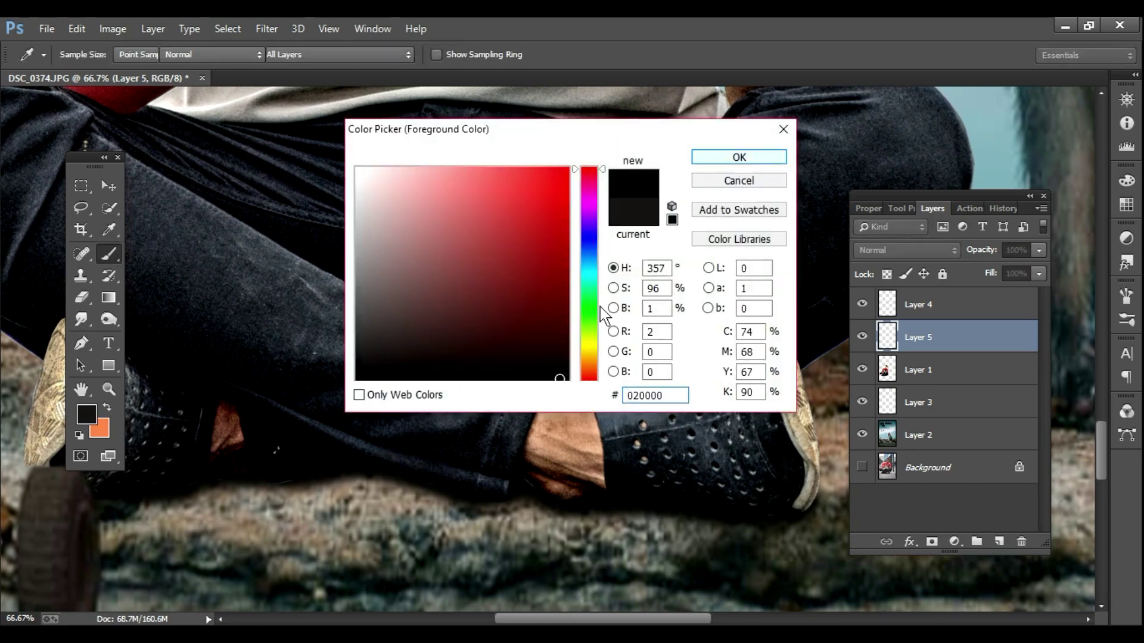
left_click(739, 157)
mouse_move(385, 471)
left_mouse_down()
mouse_move(748, 506)
mouse_move(388, 474)
mouse_move(102, 499)
left_mouse_up()
Step: Lower the opacity of the shadow on Layer 5 to about 63%
left_click_drag(1040, 253, 1024, 274)
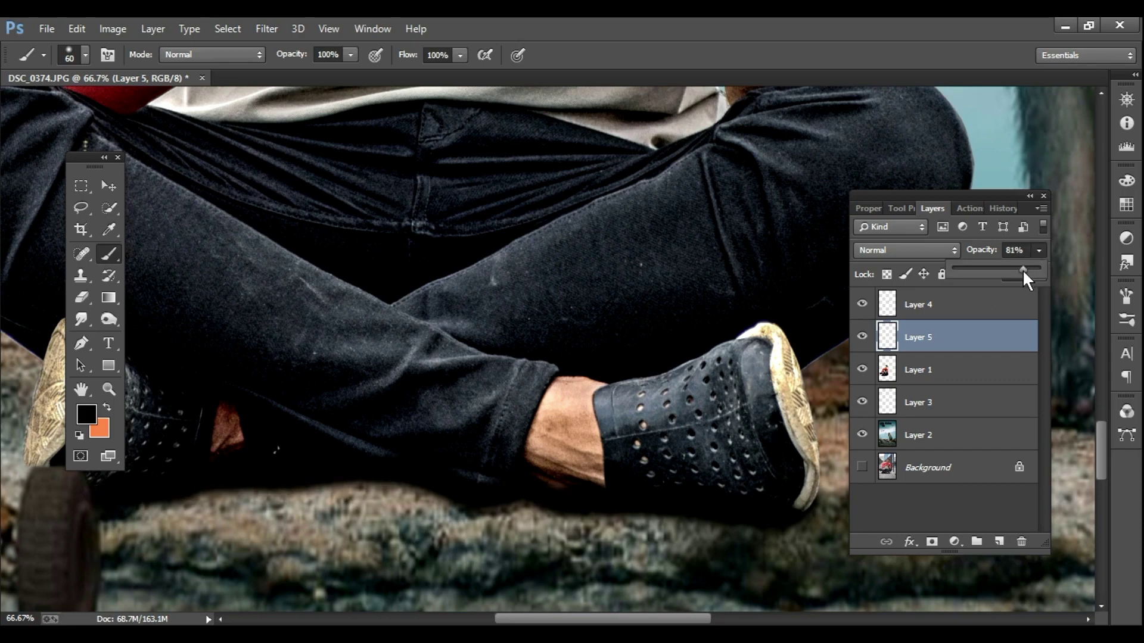
left_click(458, 473)
left_click(457, 473, "alt")
left_click(457, 473, "alt")
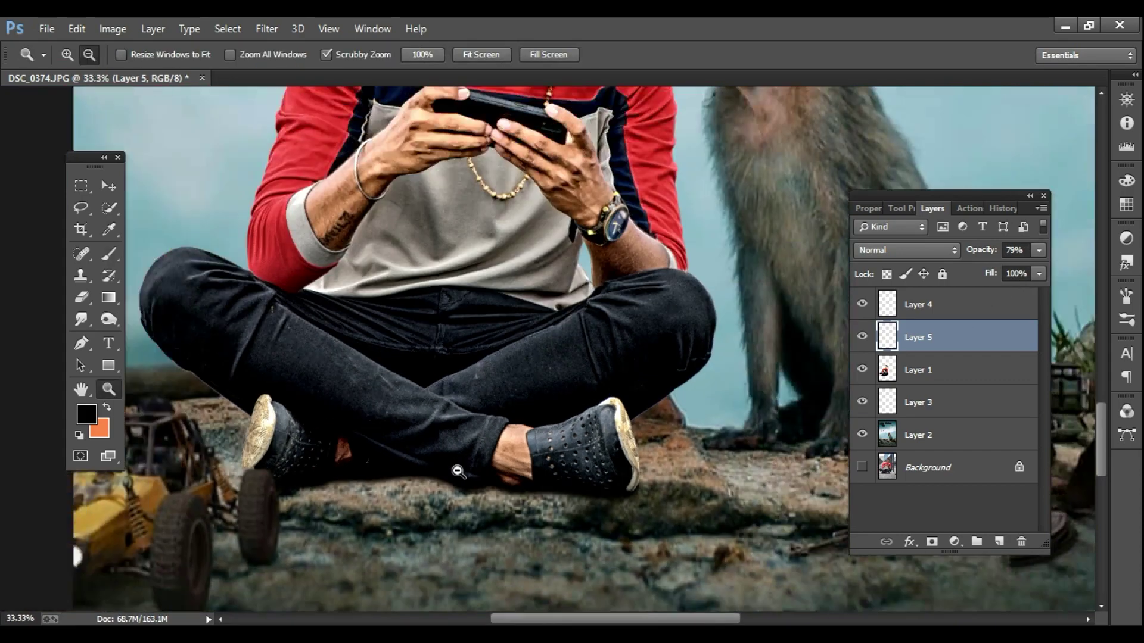
left_click(458, 473, "alt")
left_click(458, 473, "alt")
left_click(1039, 250)
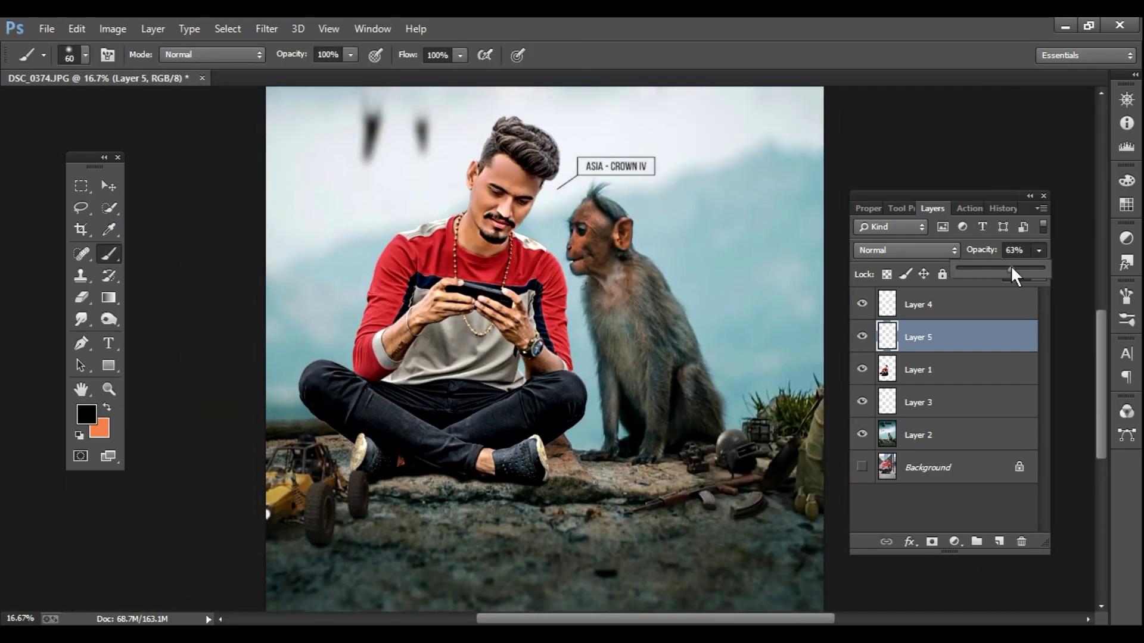
Step: Merge the visible layers and apply Camera Raw with Exposure +0.05, Contrast +8, Highlights -2, Shadows -17, Whites -11, Blacks -11 and Clarity +15
right_click(919, 347)
left_click(628, 509)
left_click(277, 28)
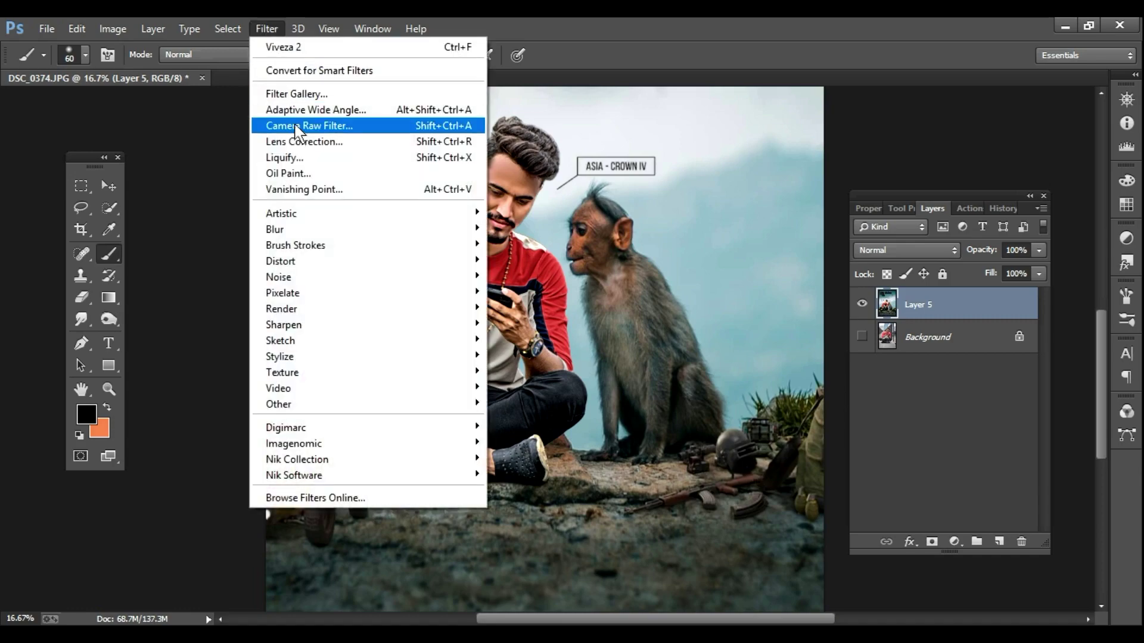
left_click(296, 128)
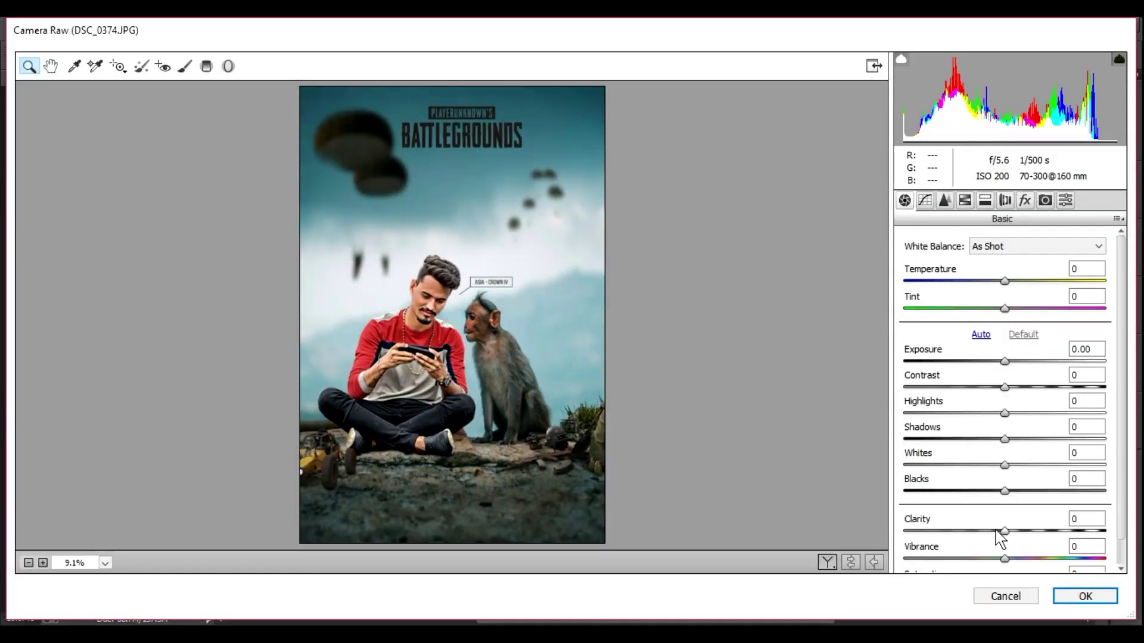
left_click_drag(1004, 531, 1019, 530)
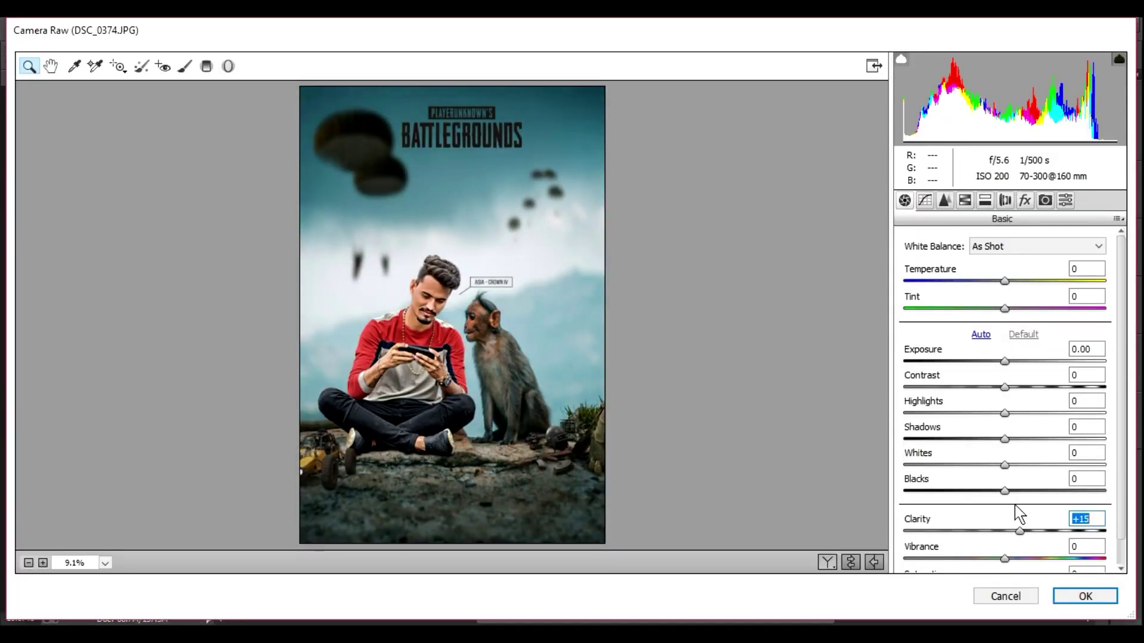
mouse_move(1004, 491)
left_mouse_down()
mouse_move(1035, 496)
mouse_move(994, 504)
left_mouse_up()
left_click_drag(1004, 465, 994, 483)
left_click_drag(1004, 439, 1006, 361)
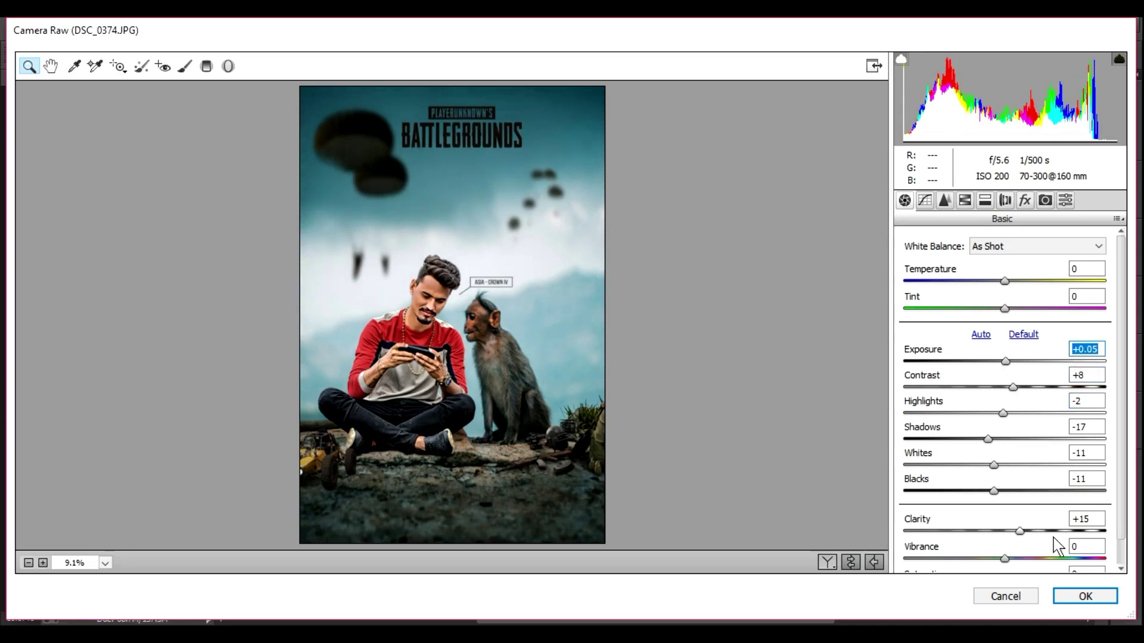
left_click(1084, 597)
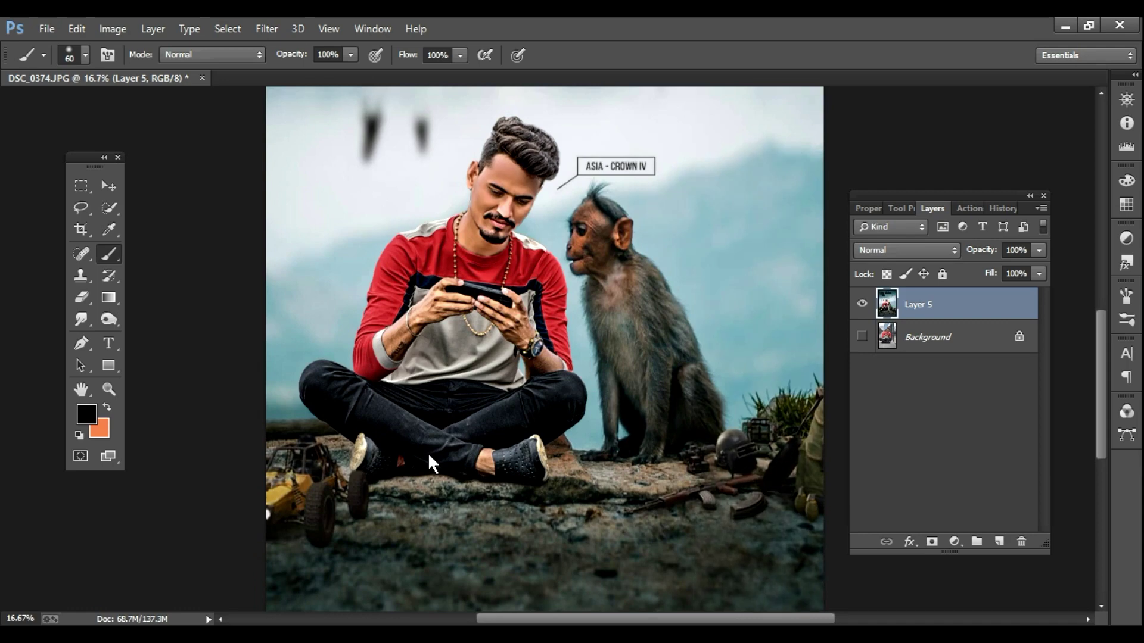
Step: Duplicate Layer 5 and adjust the copy in Camera Raw: Exposure +0.10, Contrast +1, Highlights +3, Shadows -6, Whites +13, Blacks +9, Clarity +21, comparing before and after
key("z")
left_click(427, 454, "alt")
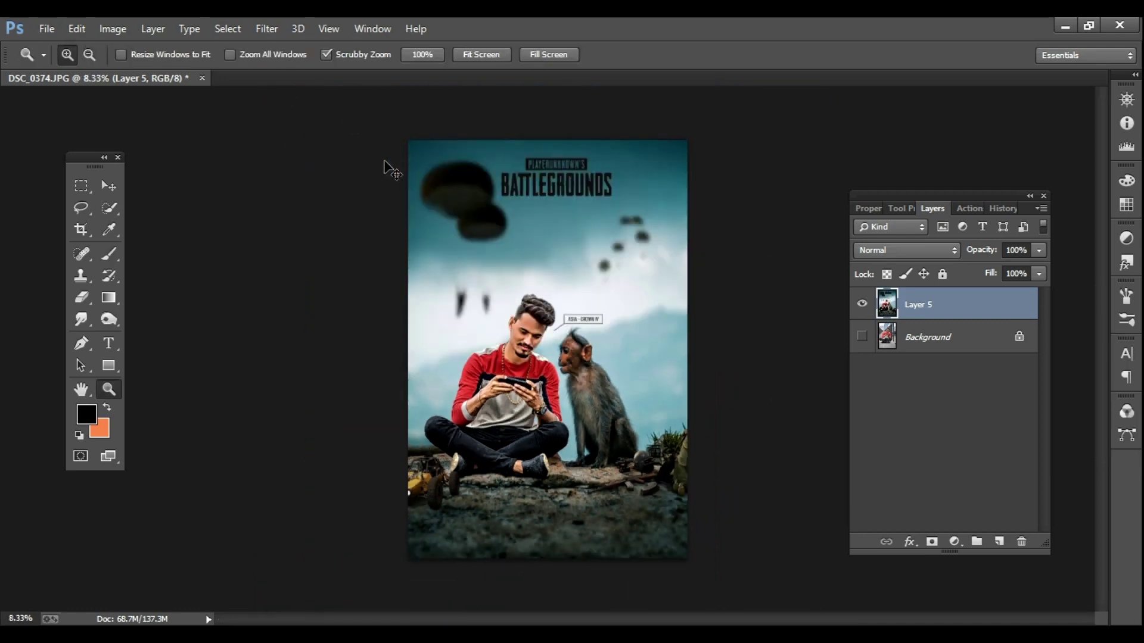
key("ctrl+j")
left_click(266, 28)
left_click(281, 118)
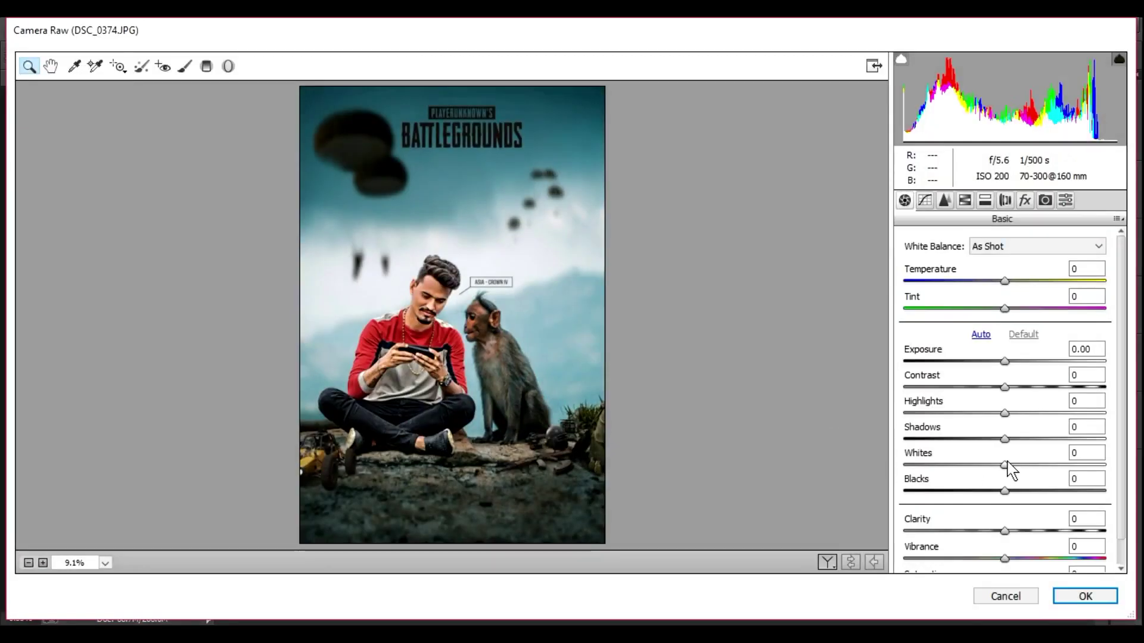
mouse_move(1004, 530)
left_mouse_down()
mouse_move(1014, 529)
mouse_move(1013, 491)
mouse_move(1025, 530)
left_mouse_up()
left_click_drag(1004, 465, 1007, 386)
left_click(1005, 361)
left_click(826, 562)
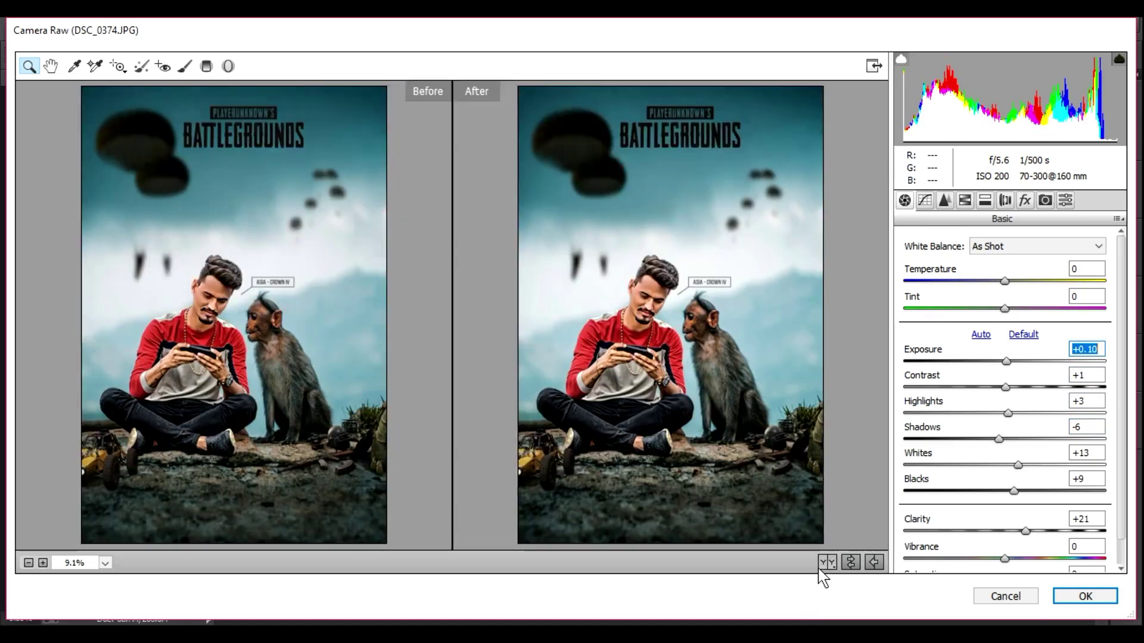
Step: Try the first five Camera Raw presets in the list on the duplicated layer, including 1 and 1975
left_click(1065, 200)
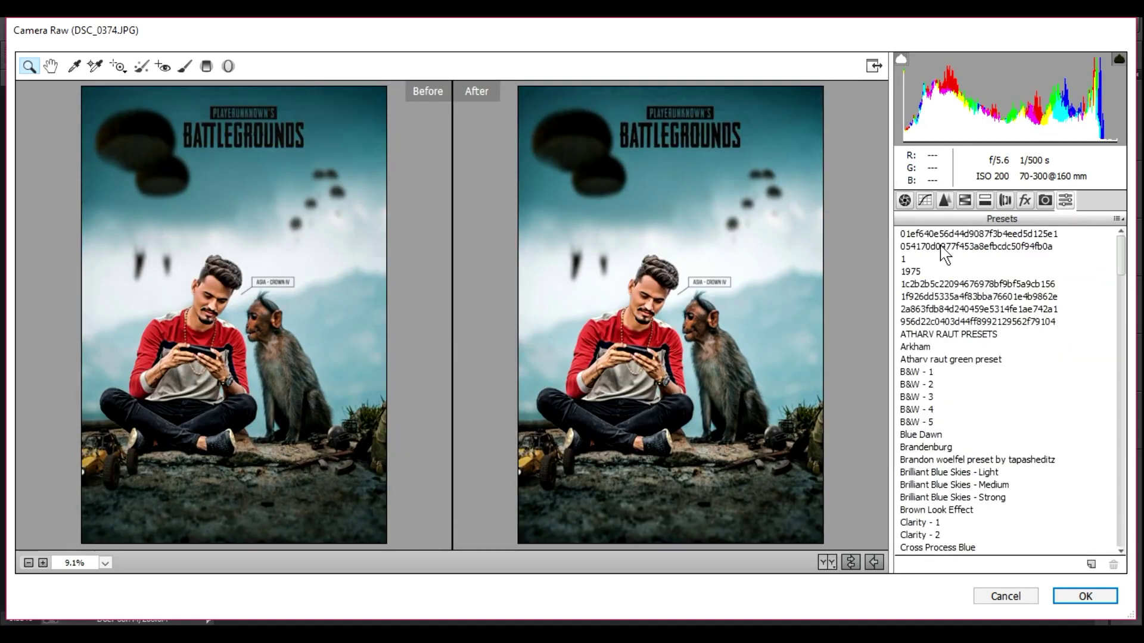
key("Down")
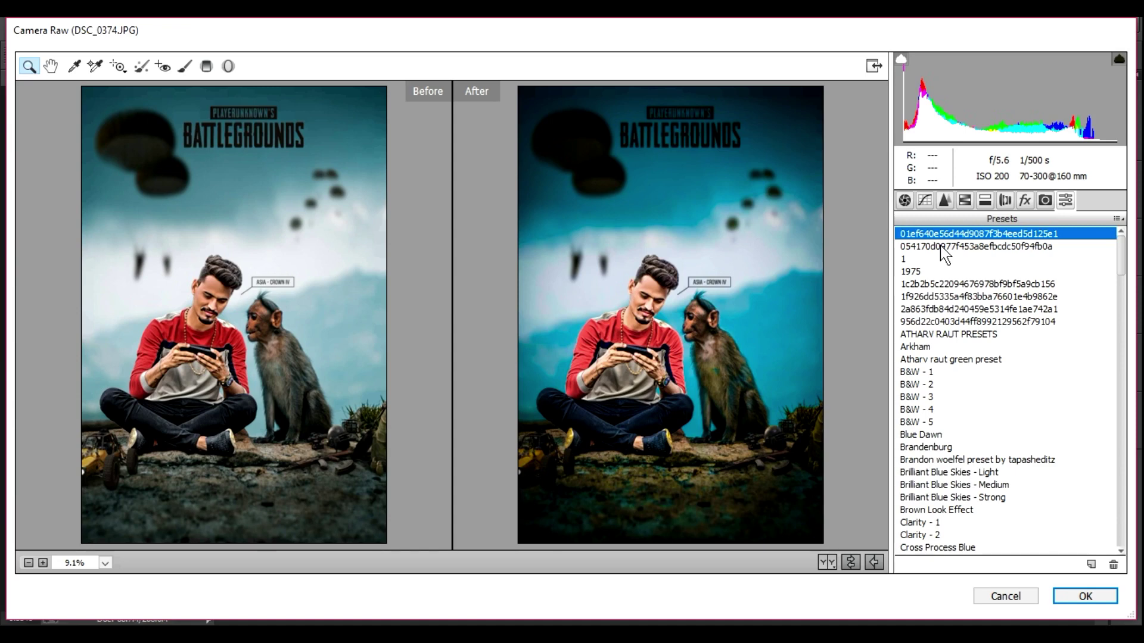
left_click(942, 249)
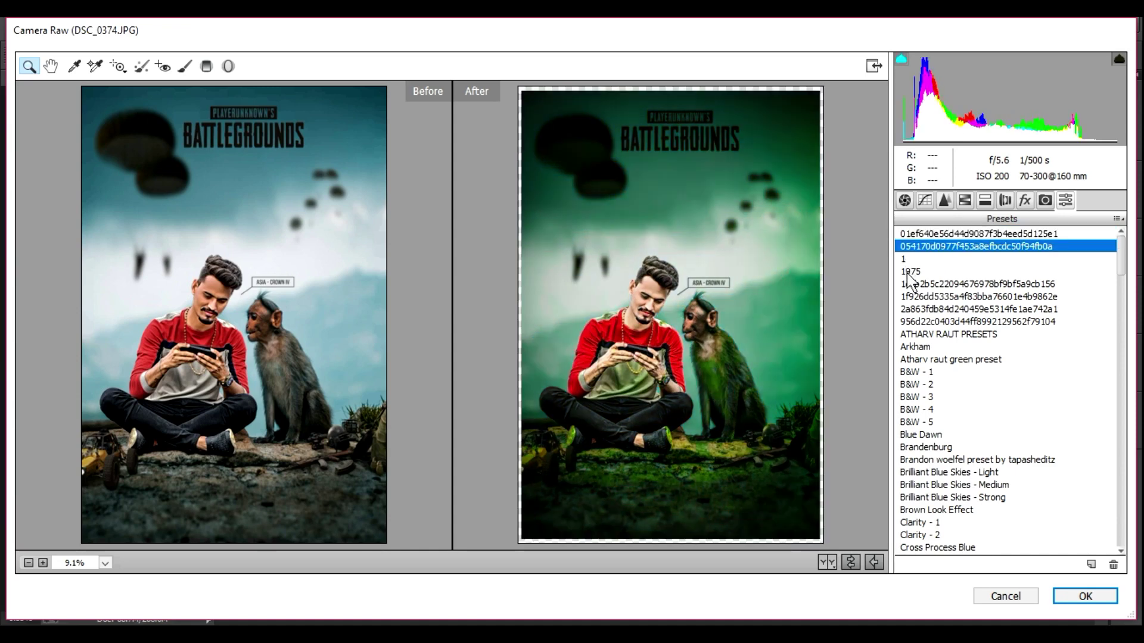
key("Up")
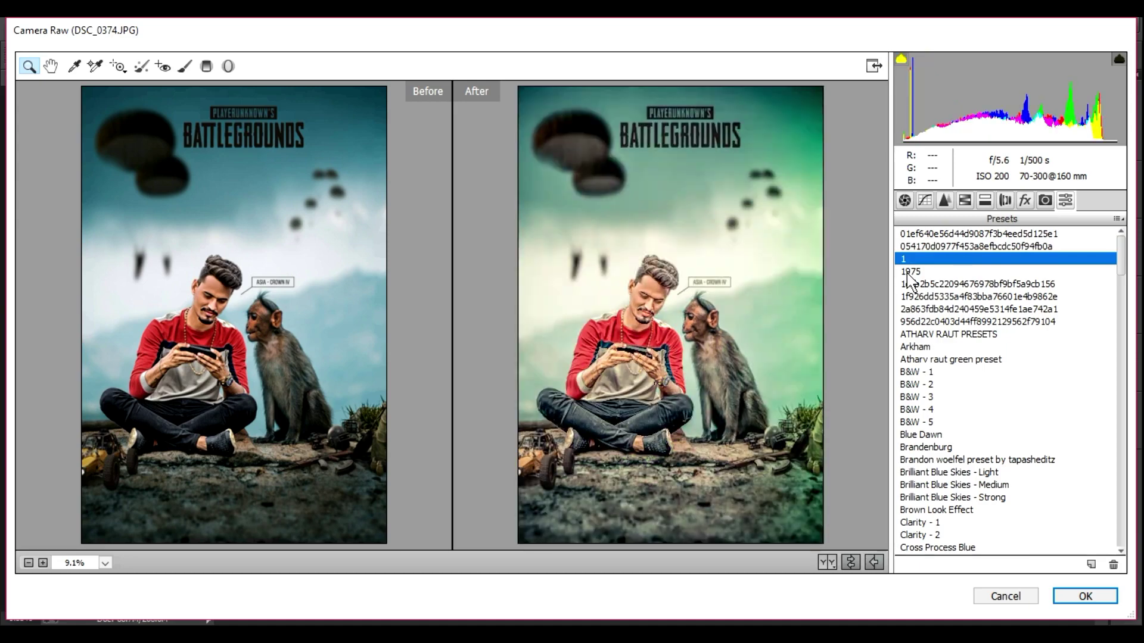
key("Down")
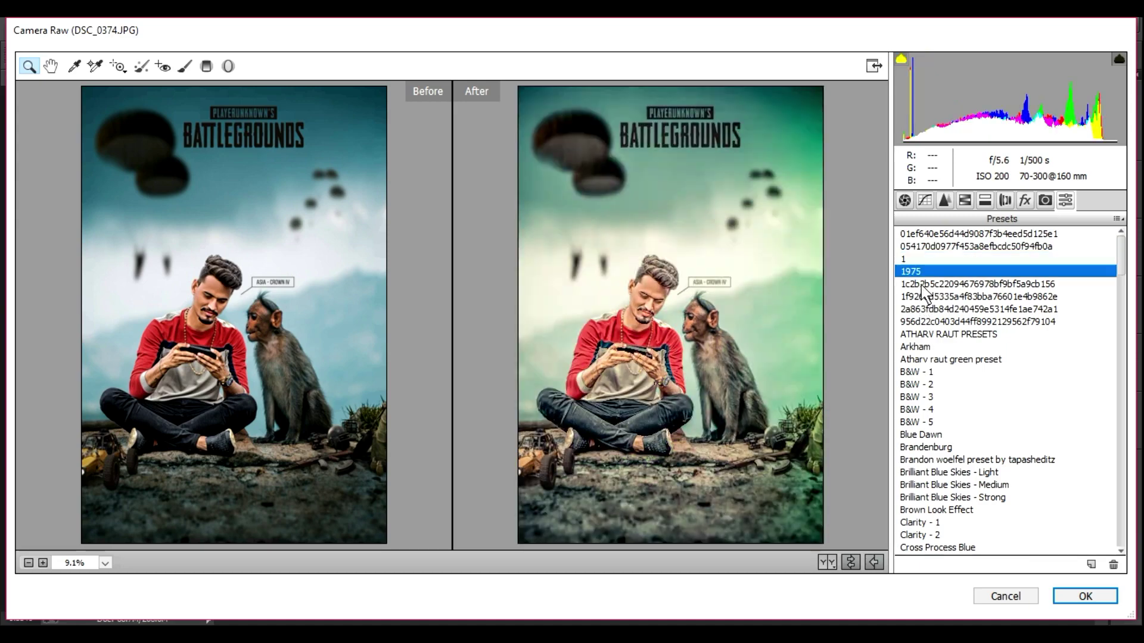
key("Down")
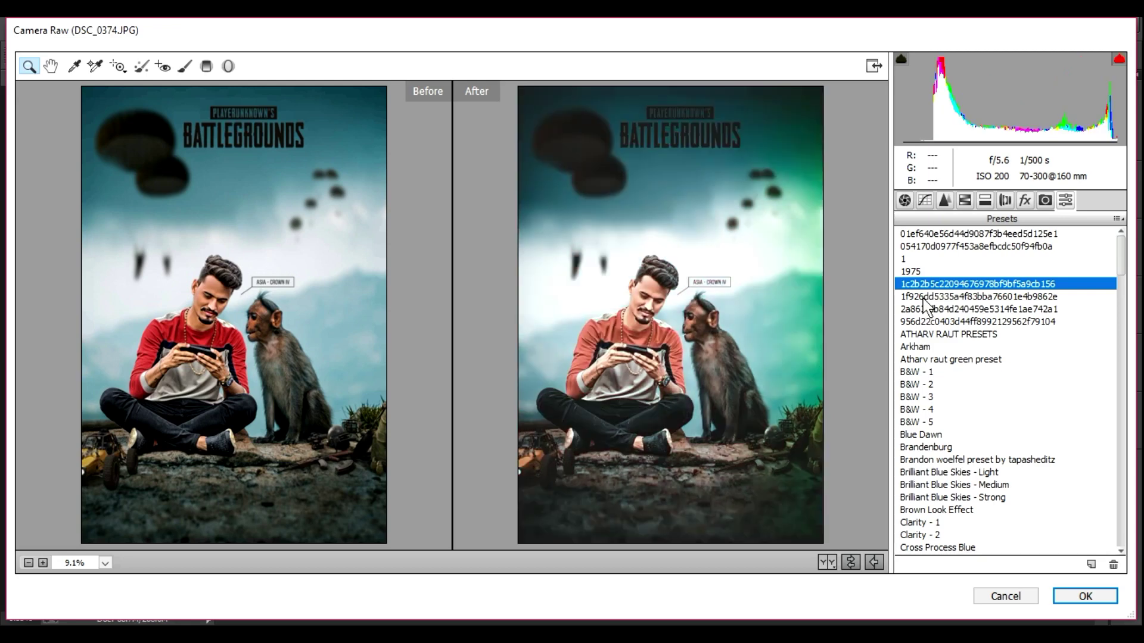
Step: Try further color-grading presets on the image, including a green preset, Brown Look Effect, Dark Moody and Moody
scroll(953, 443, "down", 1)
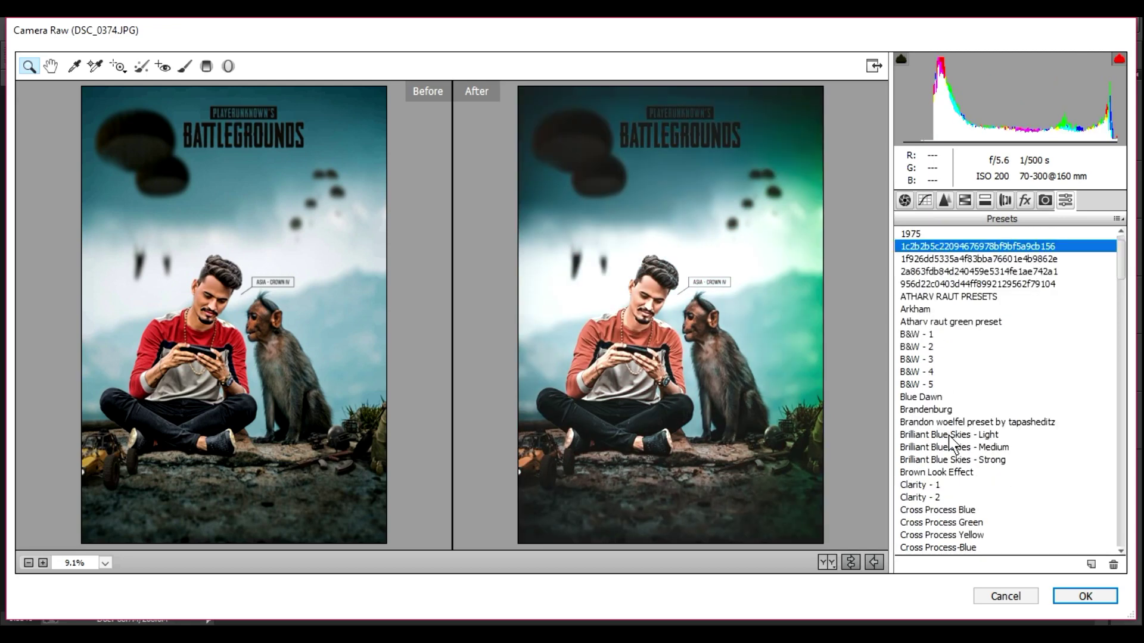
left_click(961, 329)
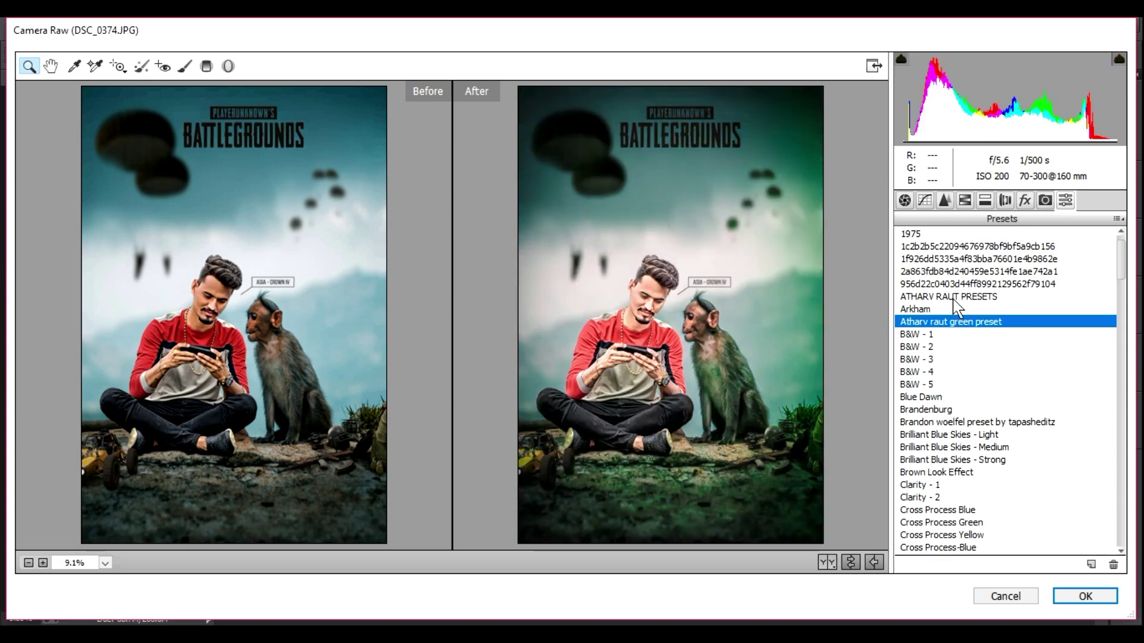
left_click(953, 298)
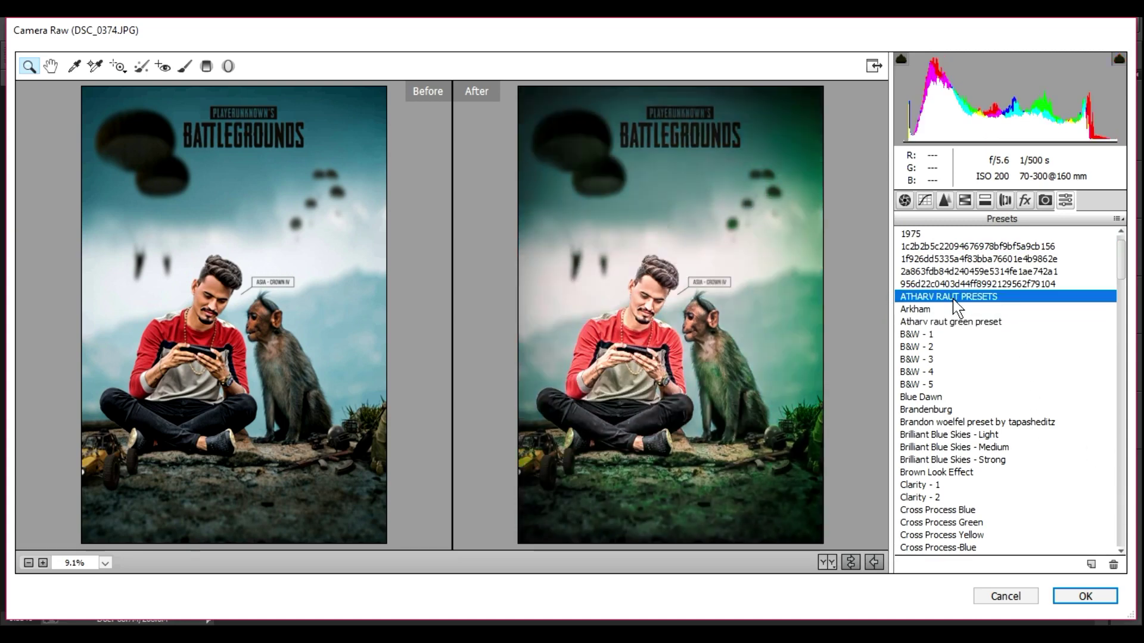
scroll(953, 460, "down", 1)
scroll(943, 451, "down", 1)
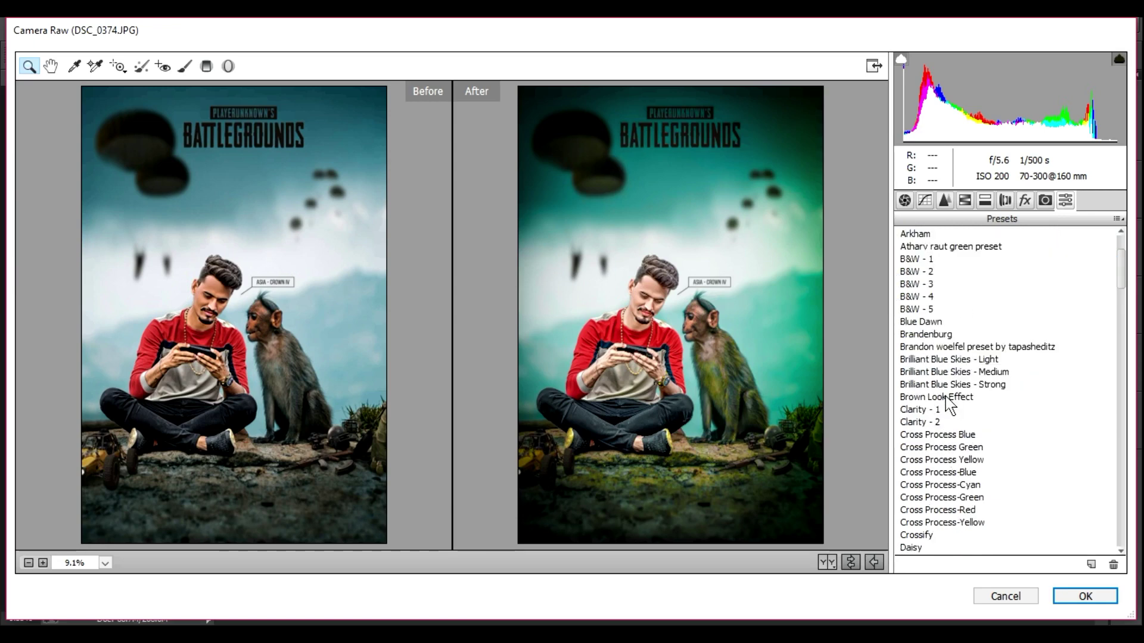
left_click(947, 398)
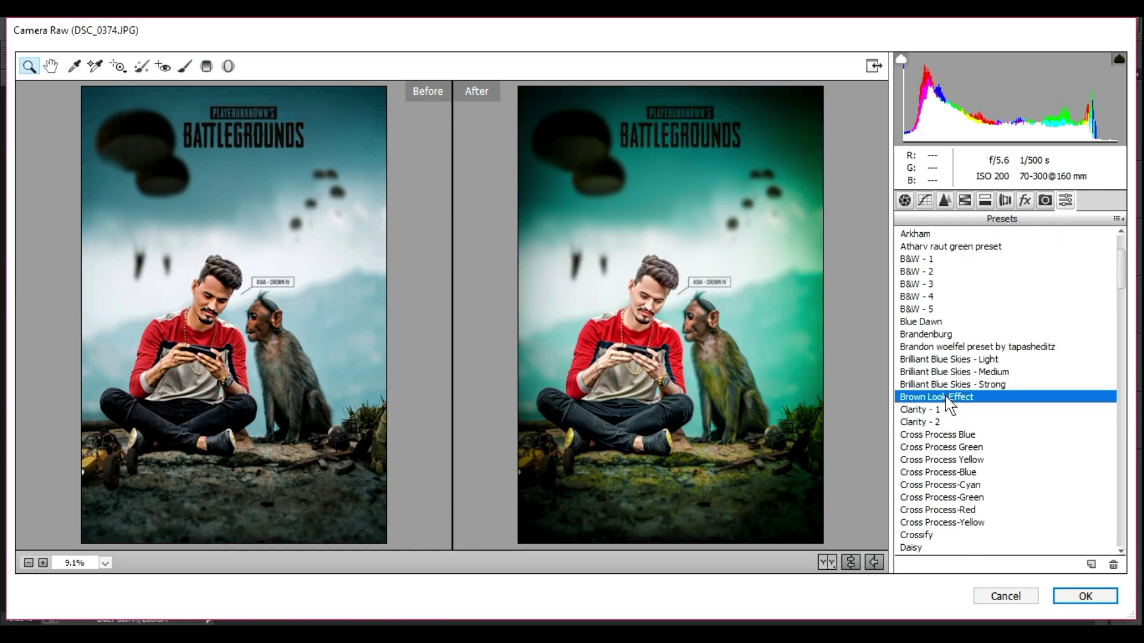
scroll(947, 398, "down", 2)
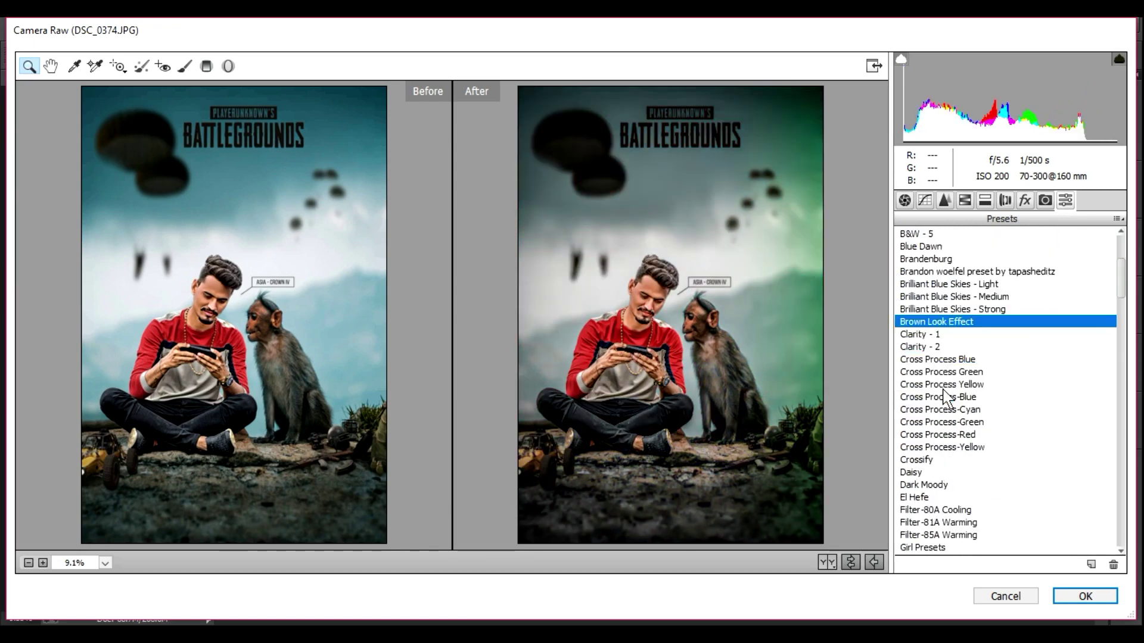
left_click(925, 486)
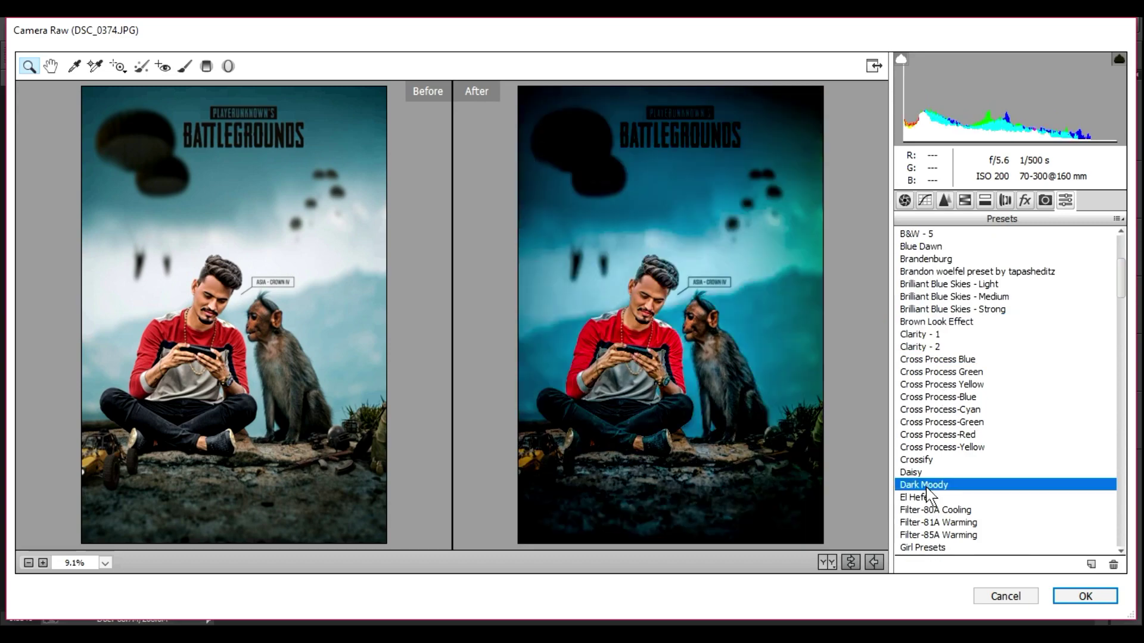
scroll(926, 496, "down", 12)
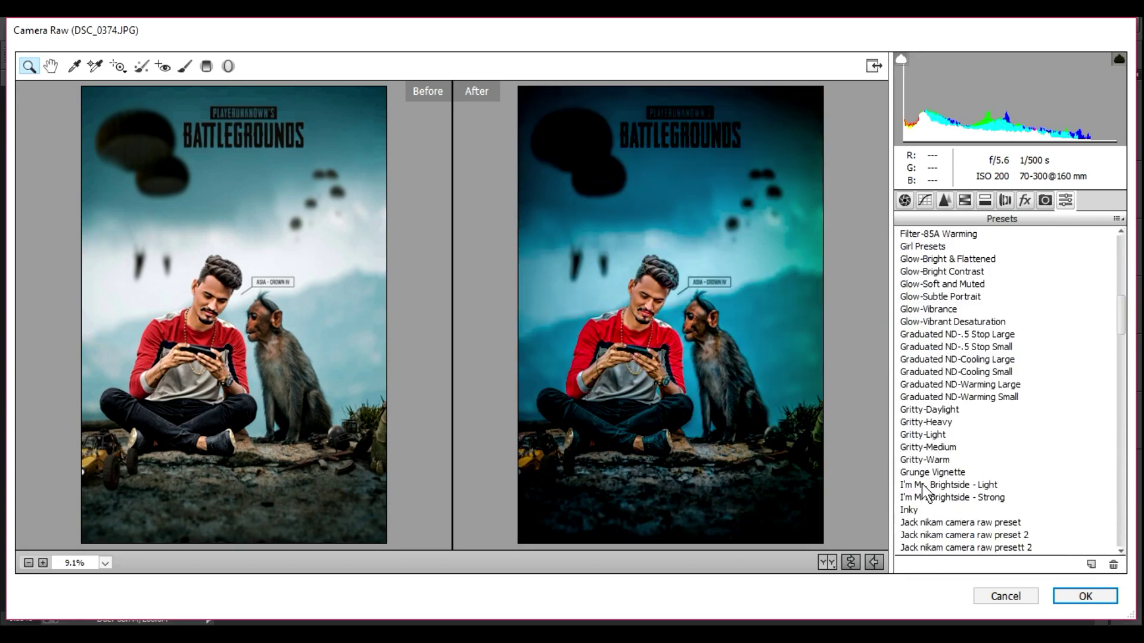
left_click(915, 462)
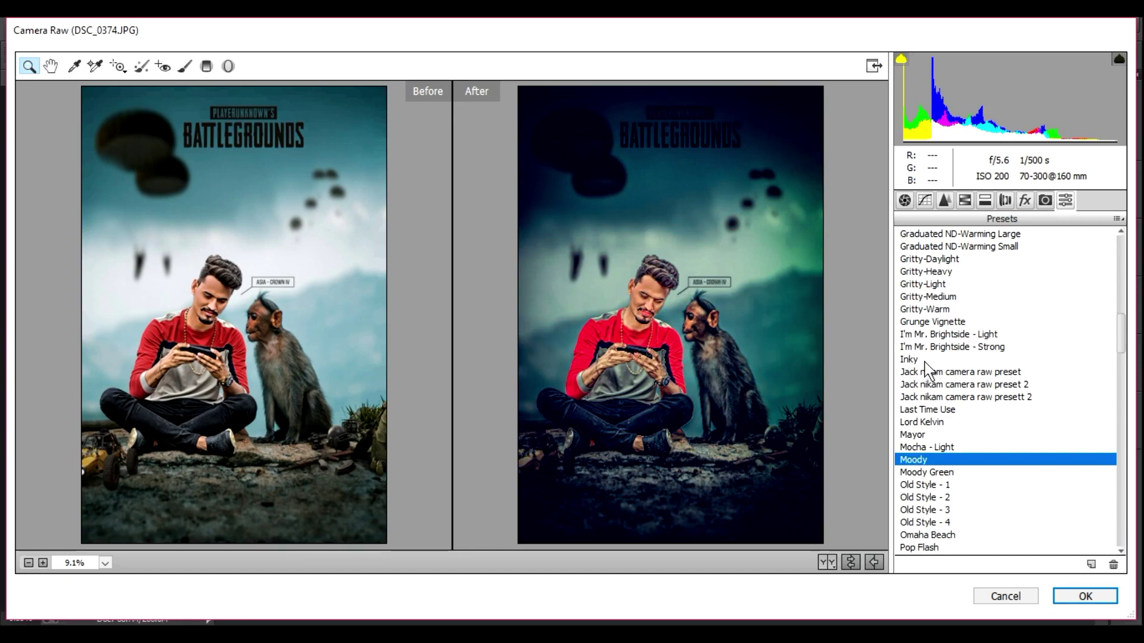
left_click(926, 374)
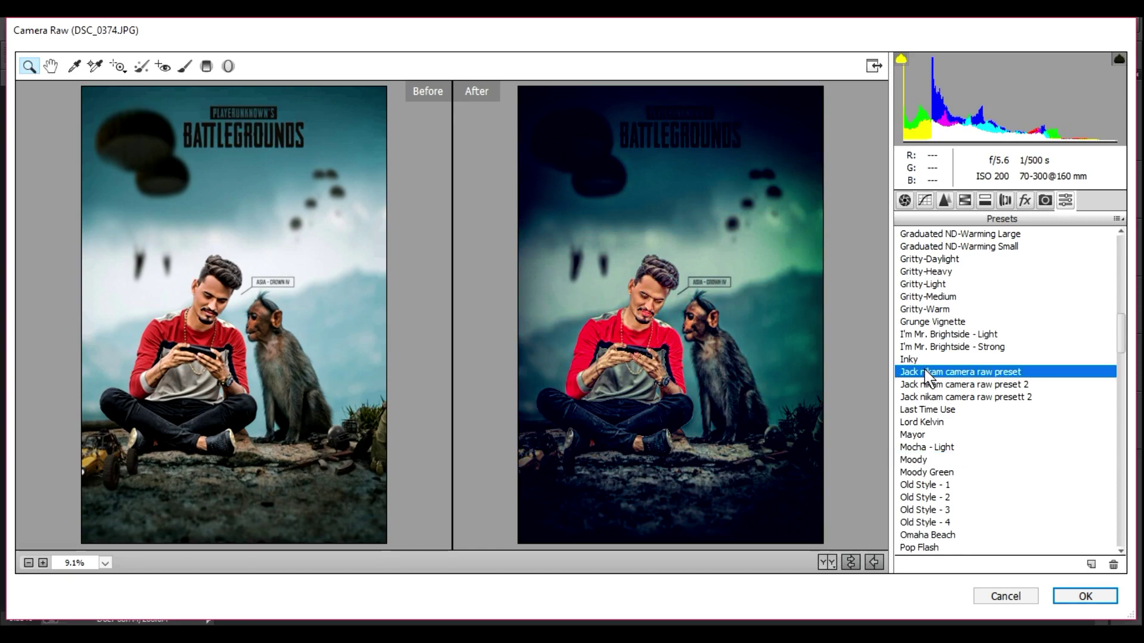
Step: Try the Super (EB) Orange Color Presets on the image one after another, from preset 1 through preset 9
scroll(926, 376, "down", 8)
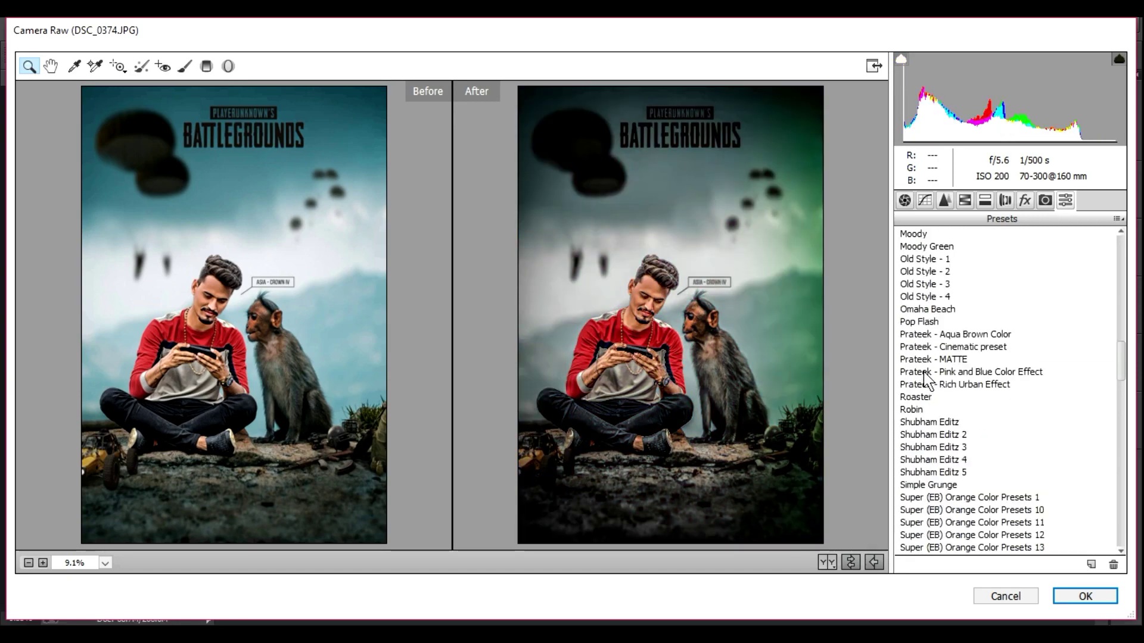
scroll(924, 382, "down", 1)
left_click(968, 397)
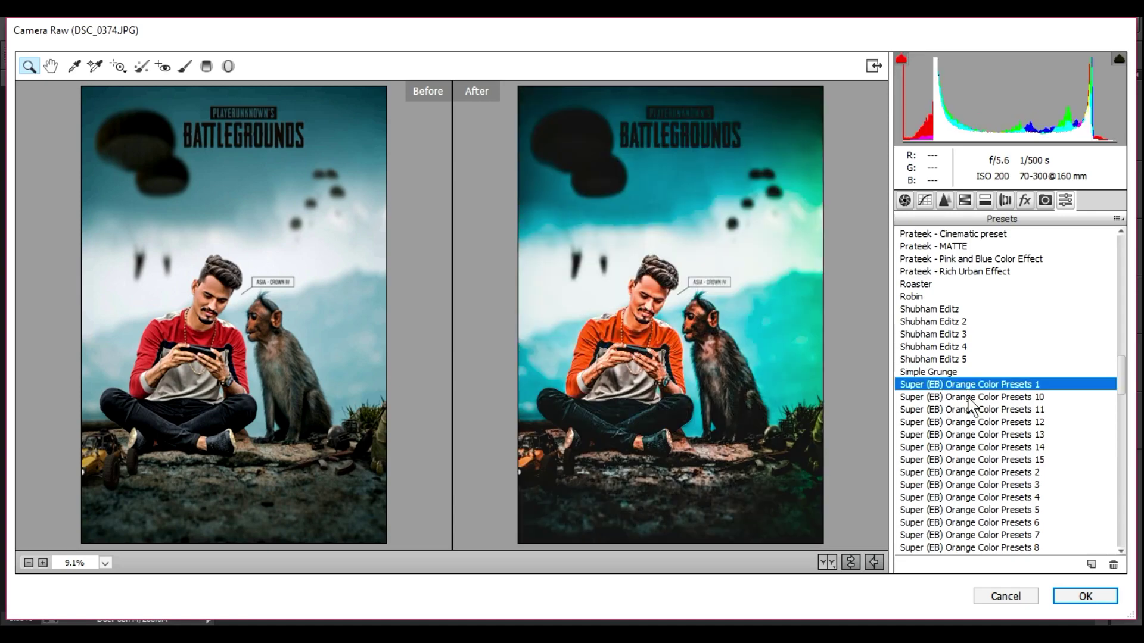
key("Down")
key("Down")
key("Down")
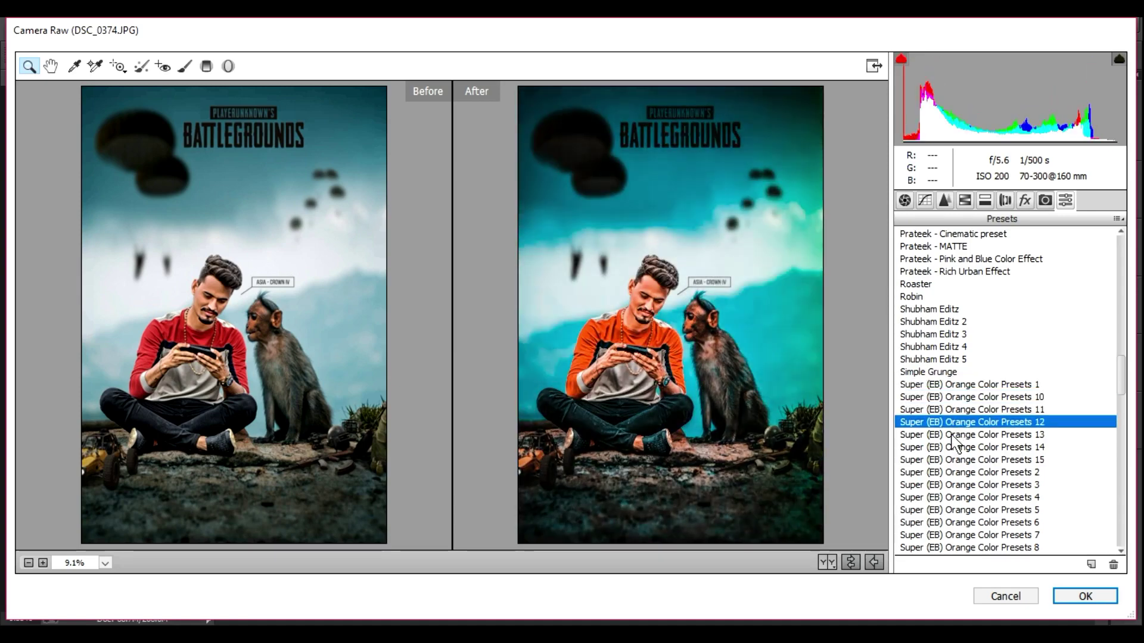
left_click(948, 448)
left_click(950, 460)
left_click(953, 472)
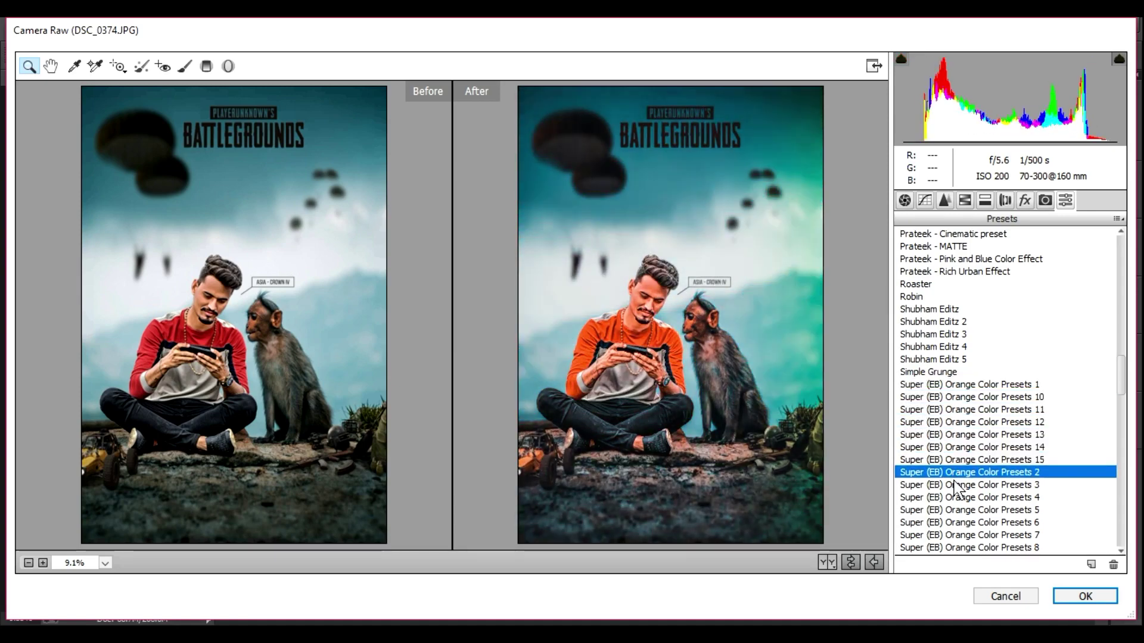
left_click(955, 485)
key("Down")
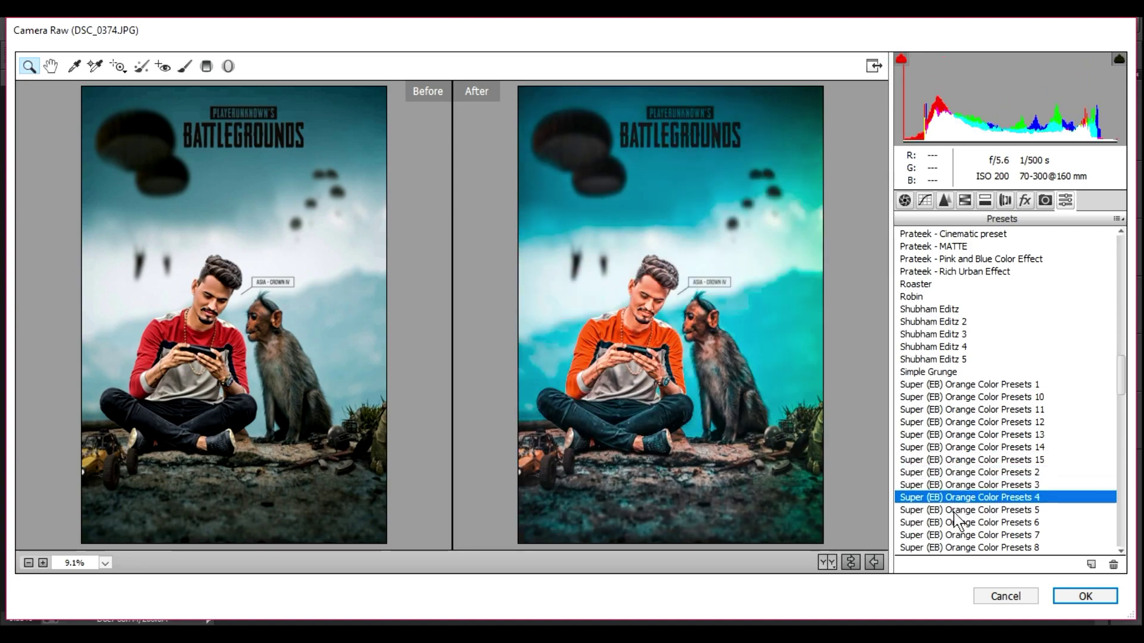
left_click(955, 513)
left_click(958, 524)
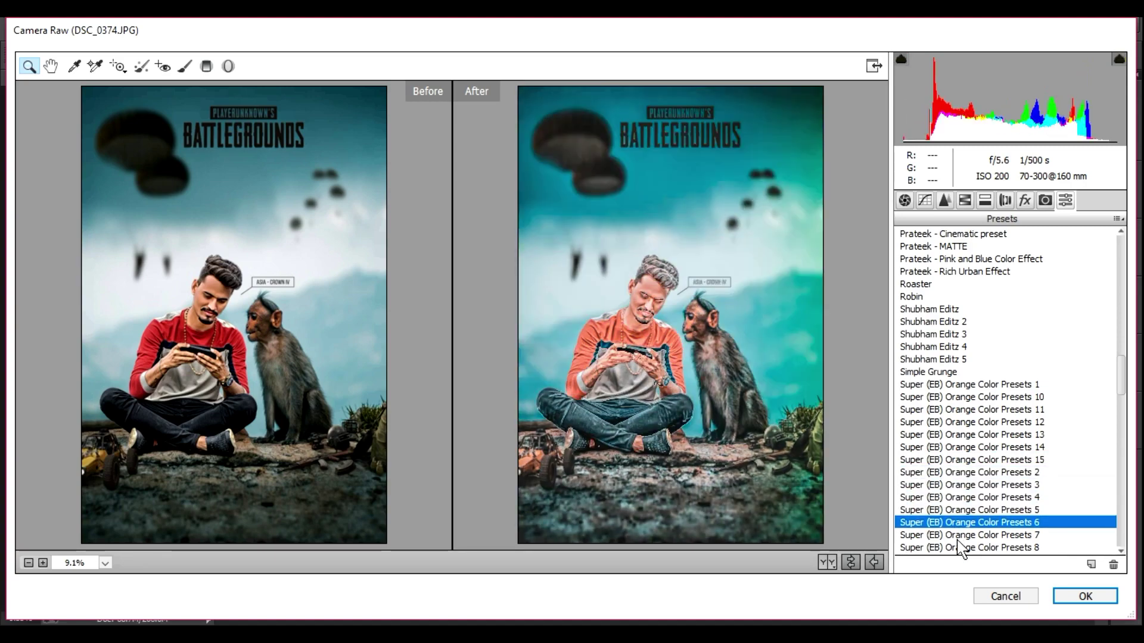
left_click(960, 536)
left_click(964, 548)
scroll(1040, 461, "down", 5)
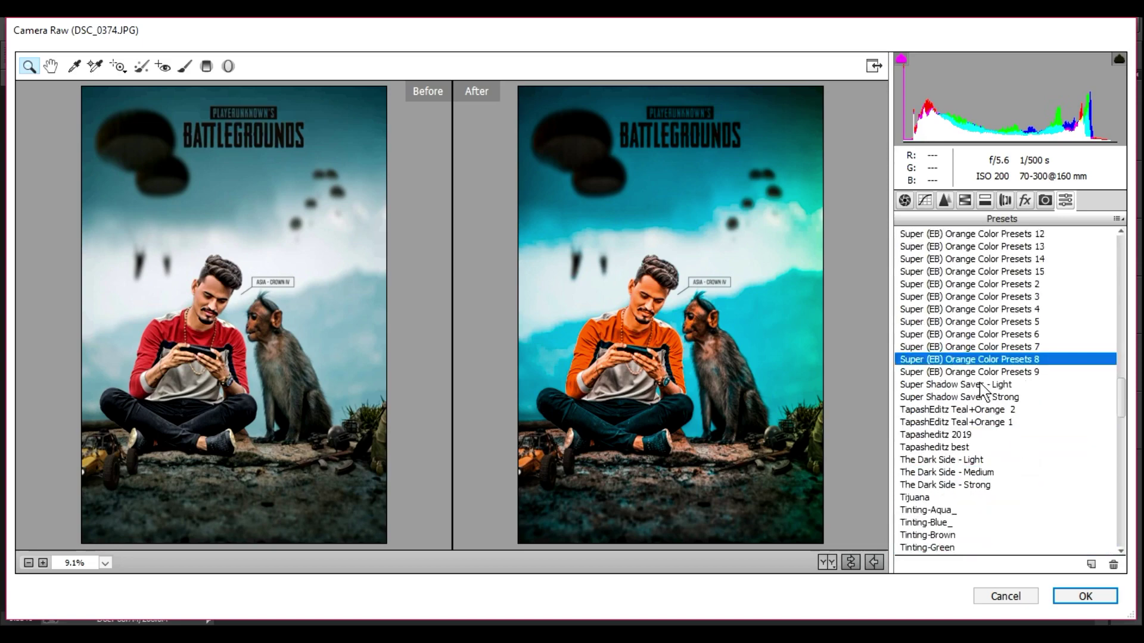
left_click(976, 374)
Step: Try the dark tone moody effect preset and the ble red smoke preset on the image
scroll(937, 475, "down", 20)
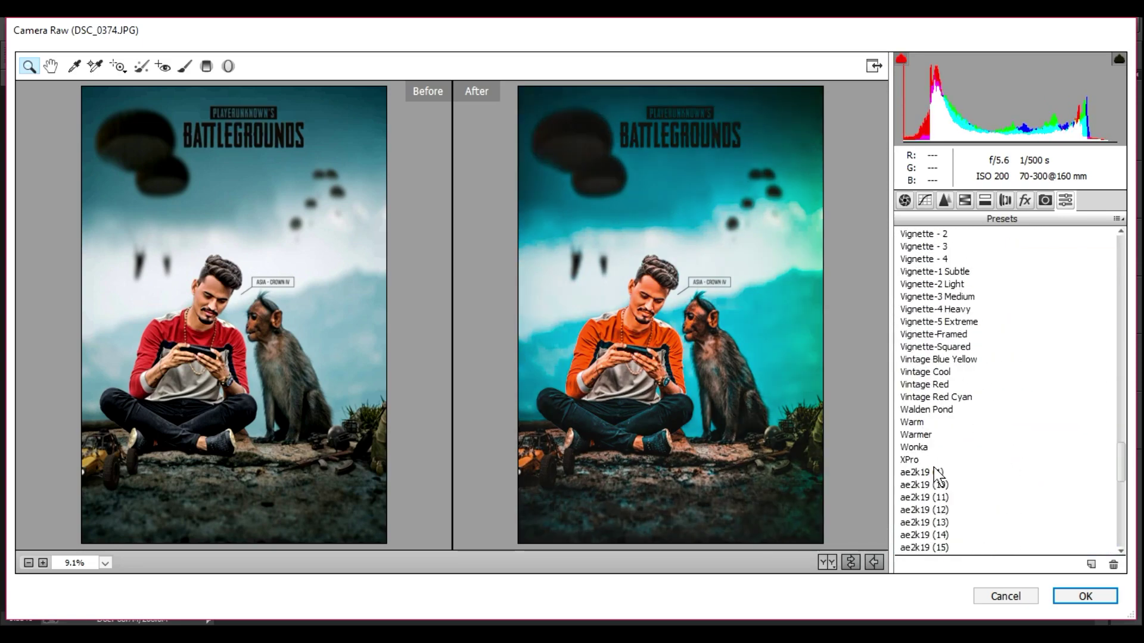
left_click(933, 373)
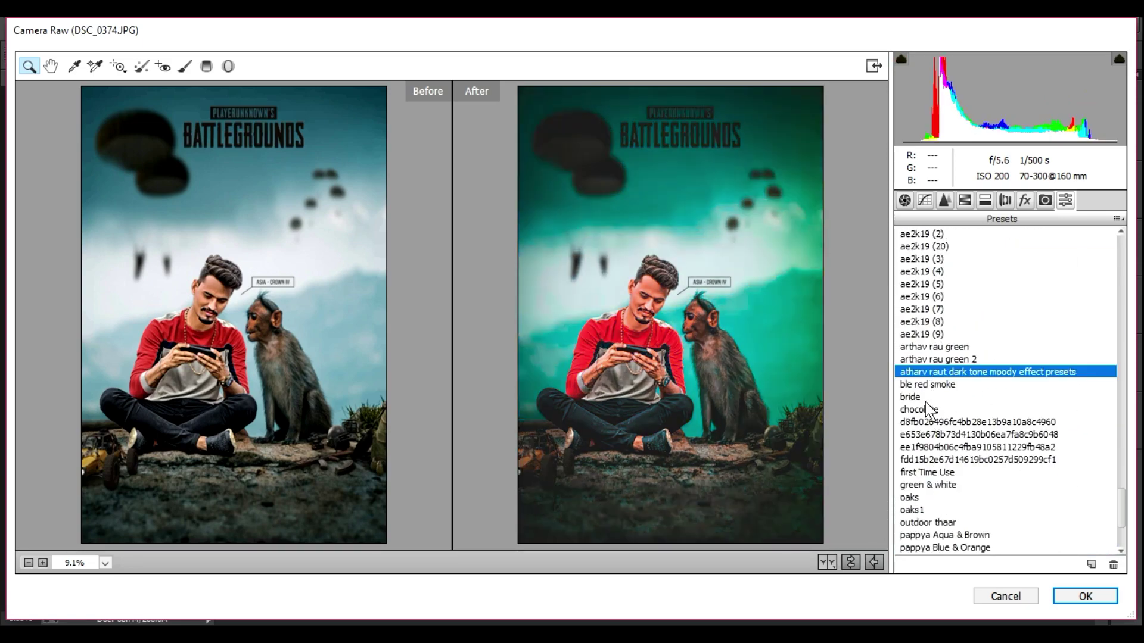
left_click(925, 386)
left_click(939, 375)
Step: Apply the Camera Raw preset whose name starts with d8fb026 to the duplicated layer
left_click(951, 423)
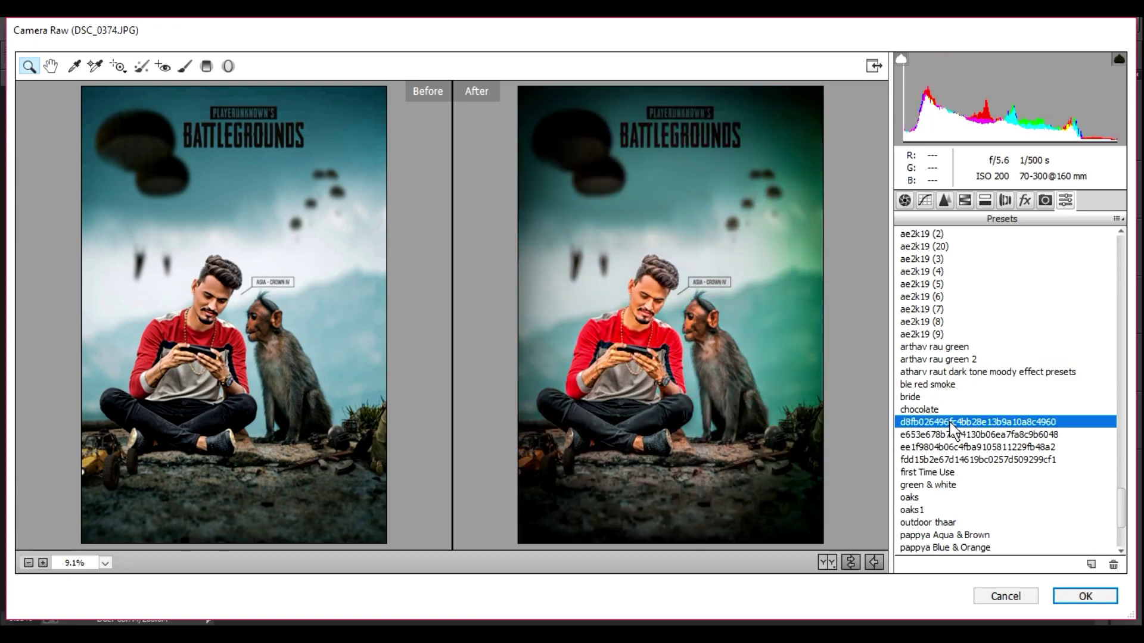
left_click(1078, 597)
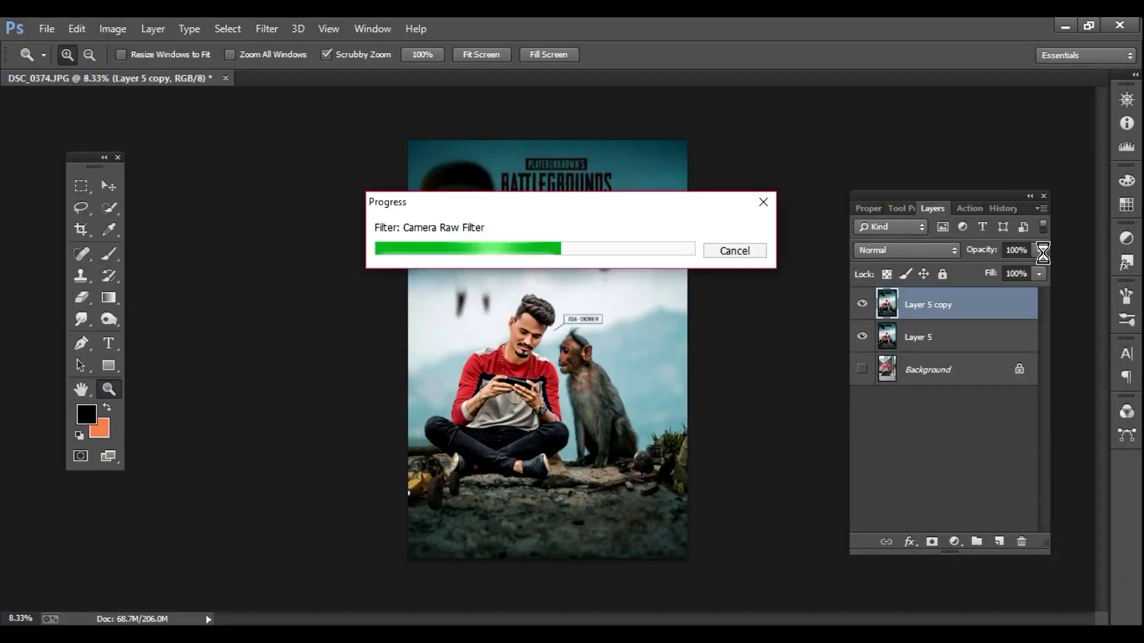
Step: Lower the Layer 5 copy's opacity to 31%, compare it with the layer below and merge it down into Layer 5
left_click_drag(1042, 252, 979, 274)
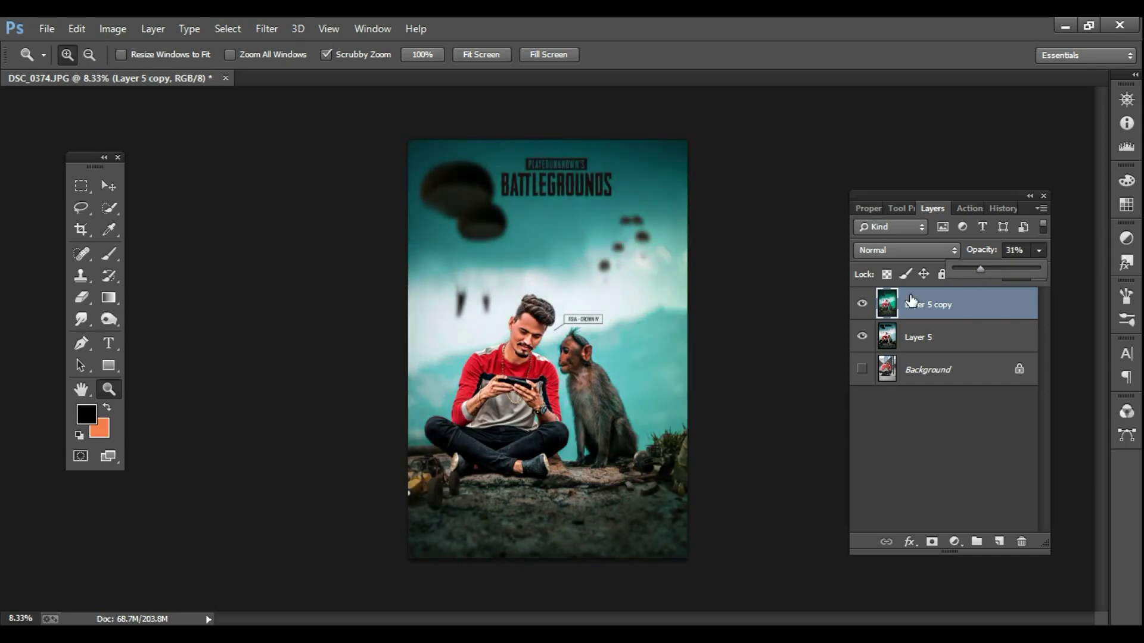
left_click(862, 305)
left_click(861, 304)
right_click(924, 306)
left_click(666, 490)
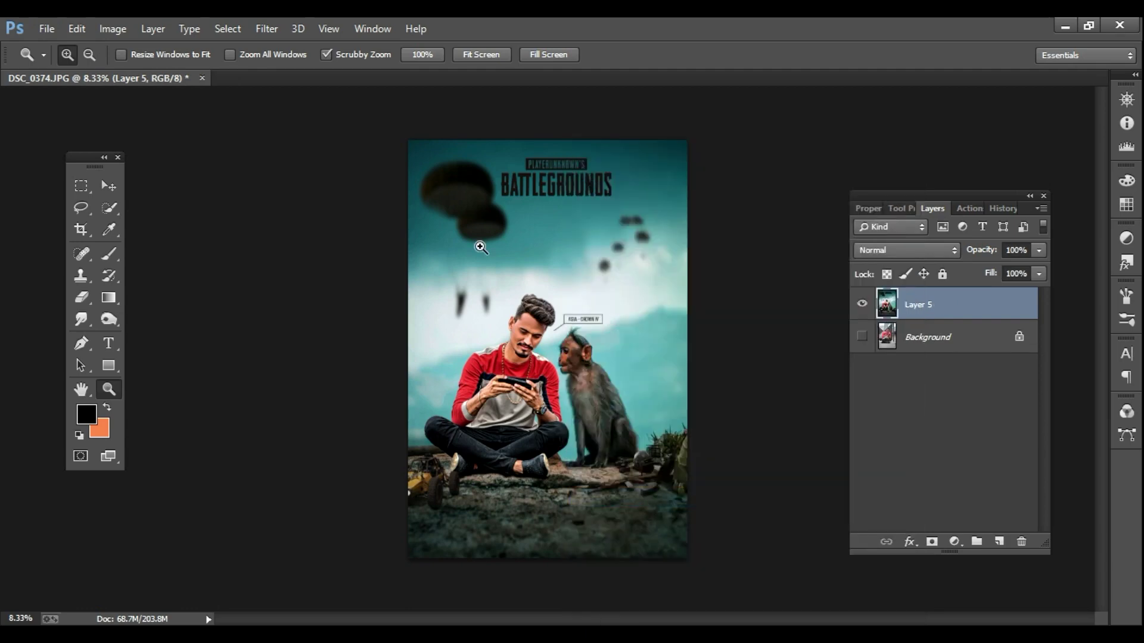
Step: Duplicate Layer 5 and adjust it in Camera Raw: Clarity +5, Blacks +7, Whites +2, Exposure +0.05, Contrast +3
key("ctrl+j")
left_click(265, 28)
left_click(298, 126)
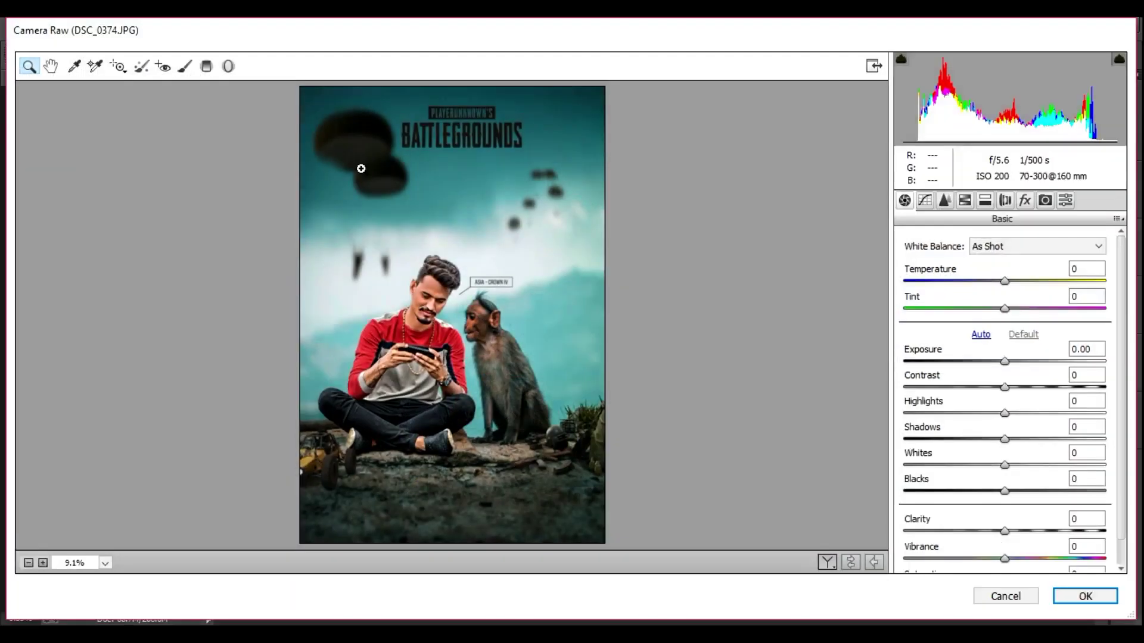
left_click_drag(1004, 530, 1009, 530)
left_click_drag(1005, 491, 1010, 490)
left_click_drag(1005, 465, 1006, 465)
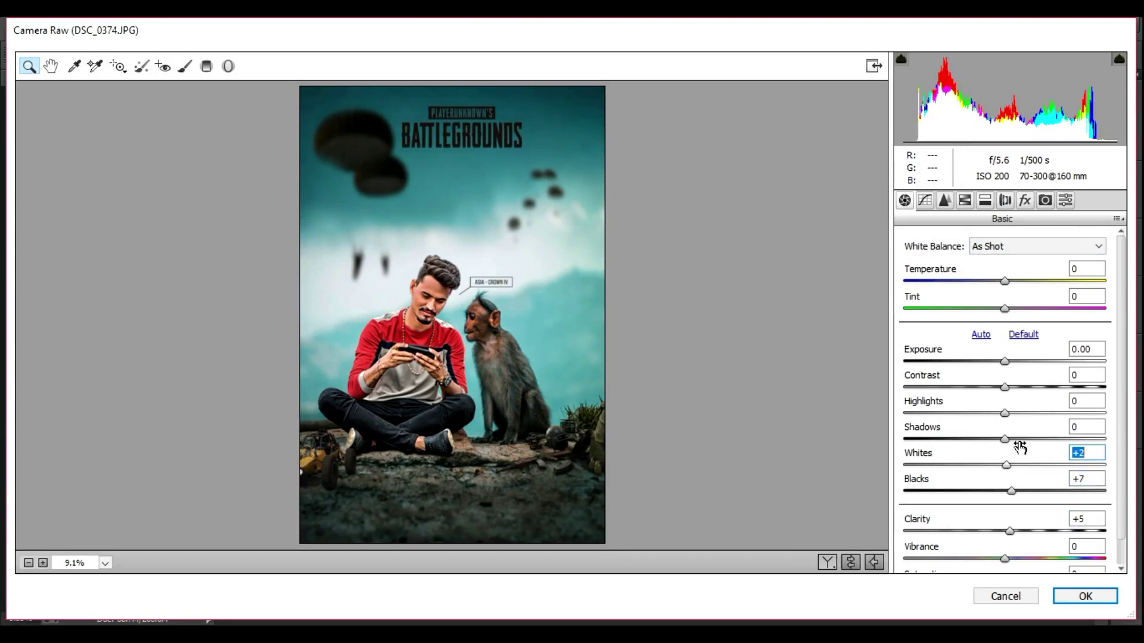
left_click_drag(1005, 361, 1008, 388)
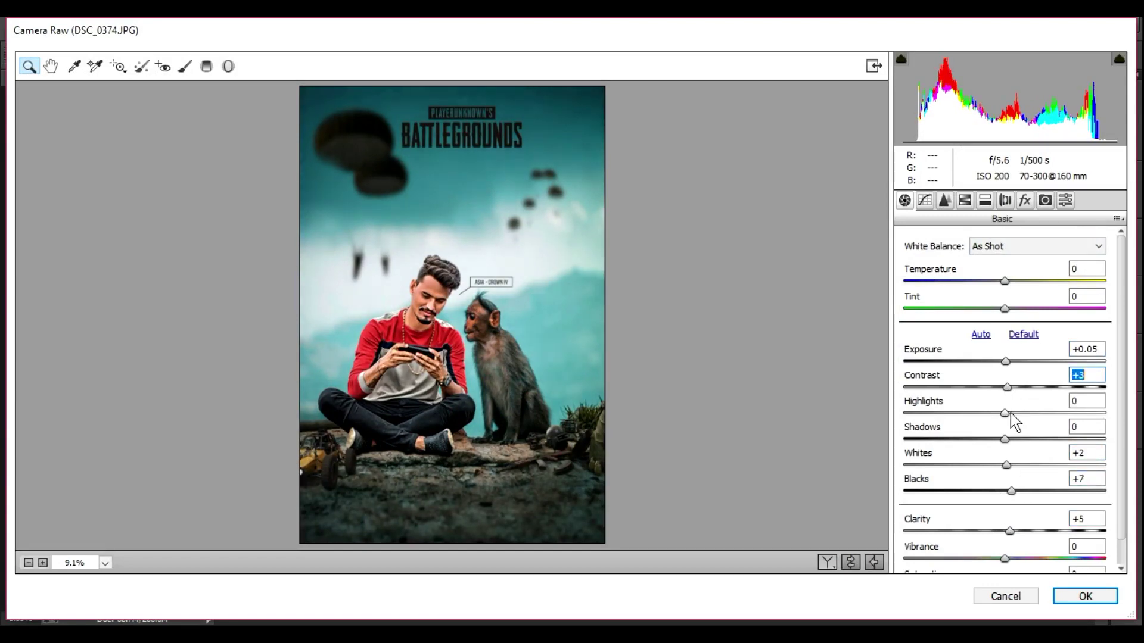
Step: Apply the Last Time Use preset to the duplicated layer using the before/after comparison view, and commit the Camera Raw filter
left_click(1065, 200)
scroll(971, 384, "down", 6)
left_click(826, 562)
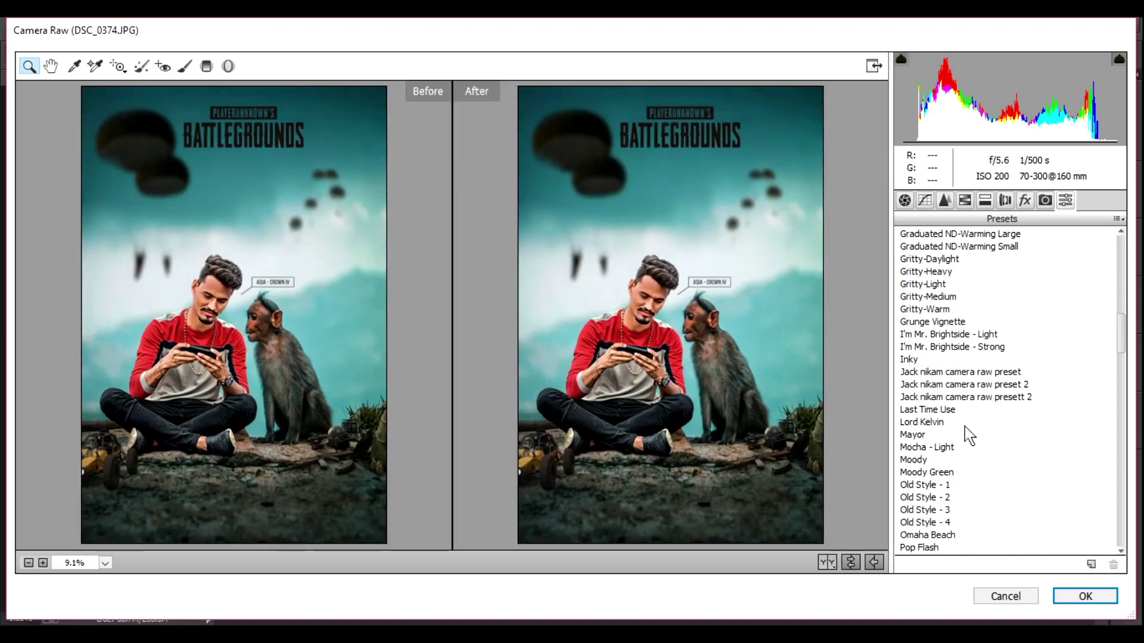
left_click(927, 409)
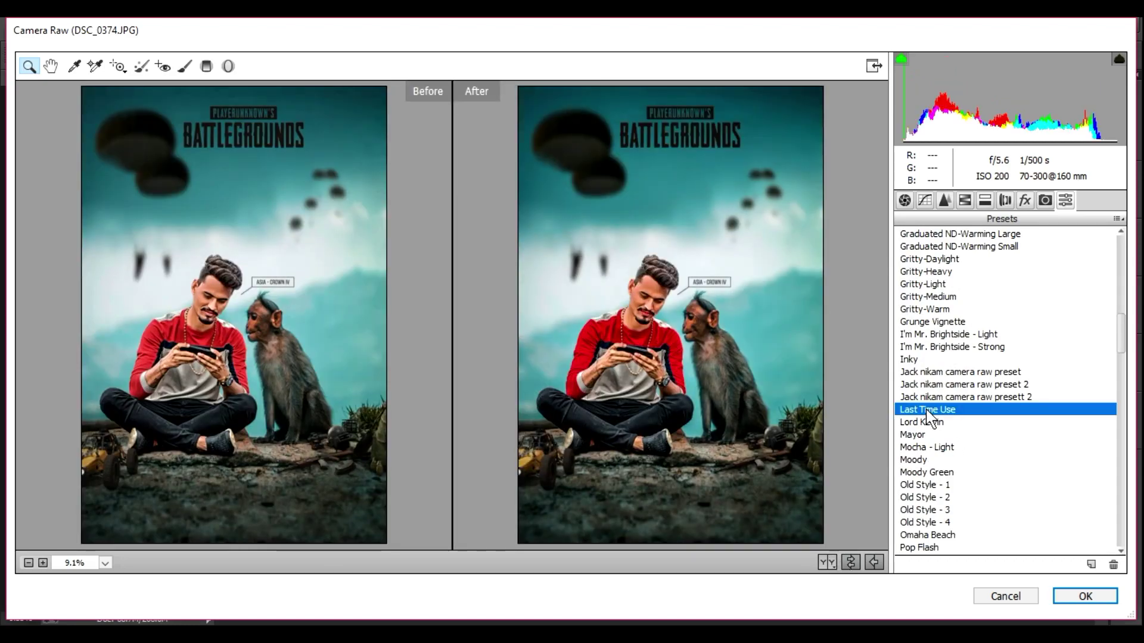
left_click(1072, 597)
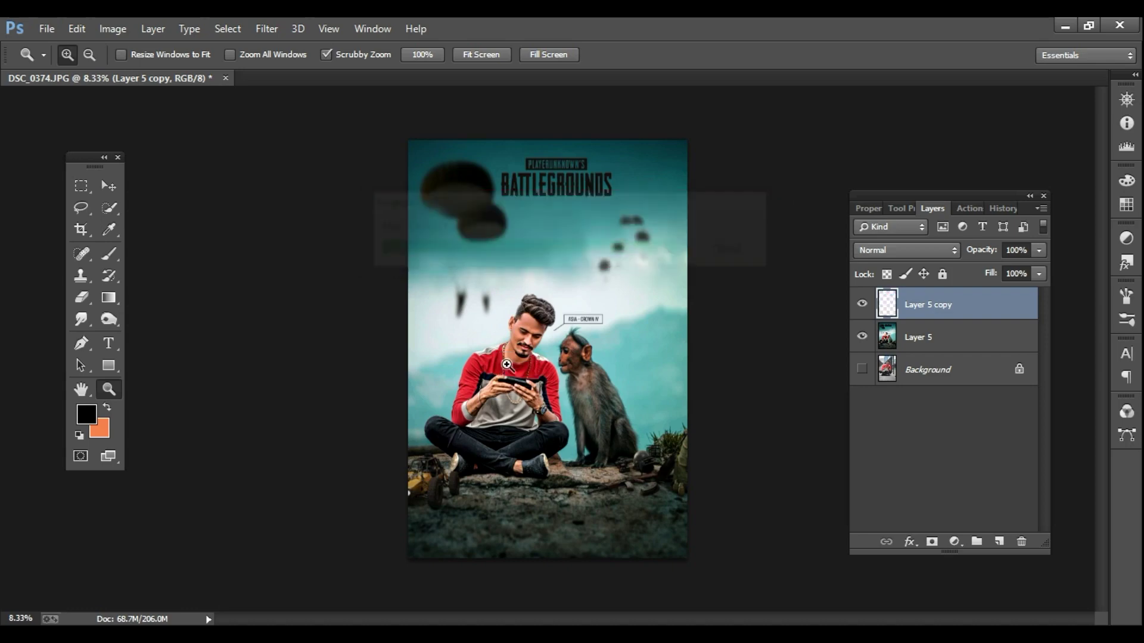
Step: Erase the new grading over the man's mouth area on Layer 5 copy with a soft 35 px eraser at 49% opacity
left_click(521, 348)
left_click(520, 348)
left_click(521, 348)
left_click(521, 348)
left_click(520, 348)
left_click(521, 348)
key("b")
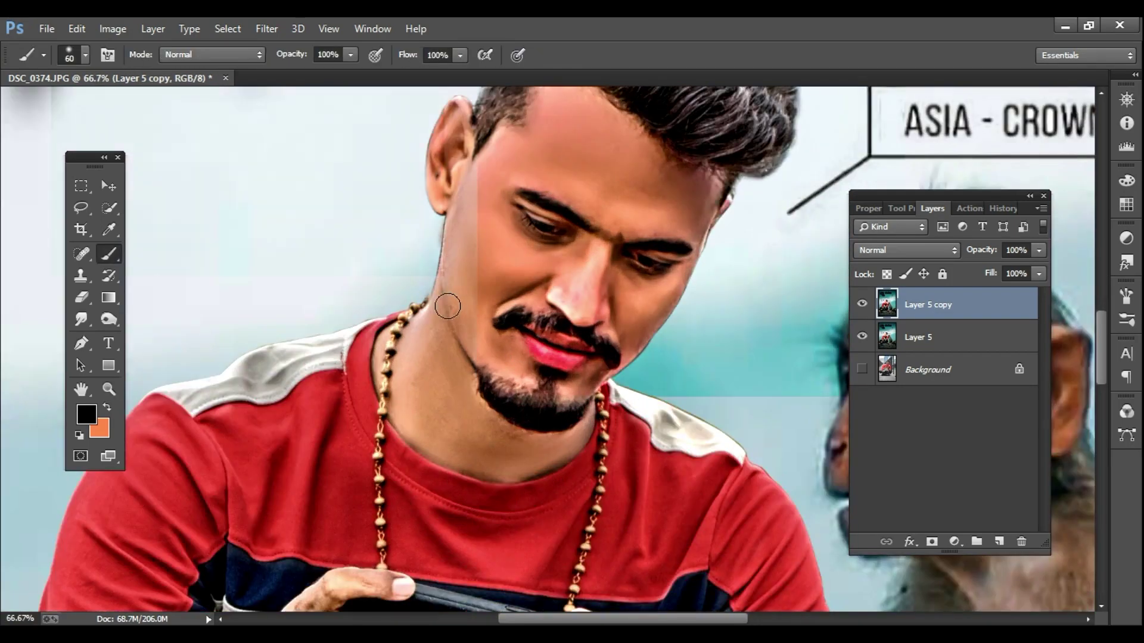
left_click(349, 55)
left_click_drag(349, 73, 244, 82)
key("e")
mouse_move(524, 335)
left_mouse_down()
mouse_move(549, 359)
mouse_move(577, 352)
mouse_move(527, 337)
mouse_move(588, 352)
mouse_move(541, 349)
mouse_move(579, 356)
left_mouse_up()
left_click(566, 351, "alt")
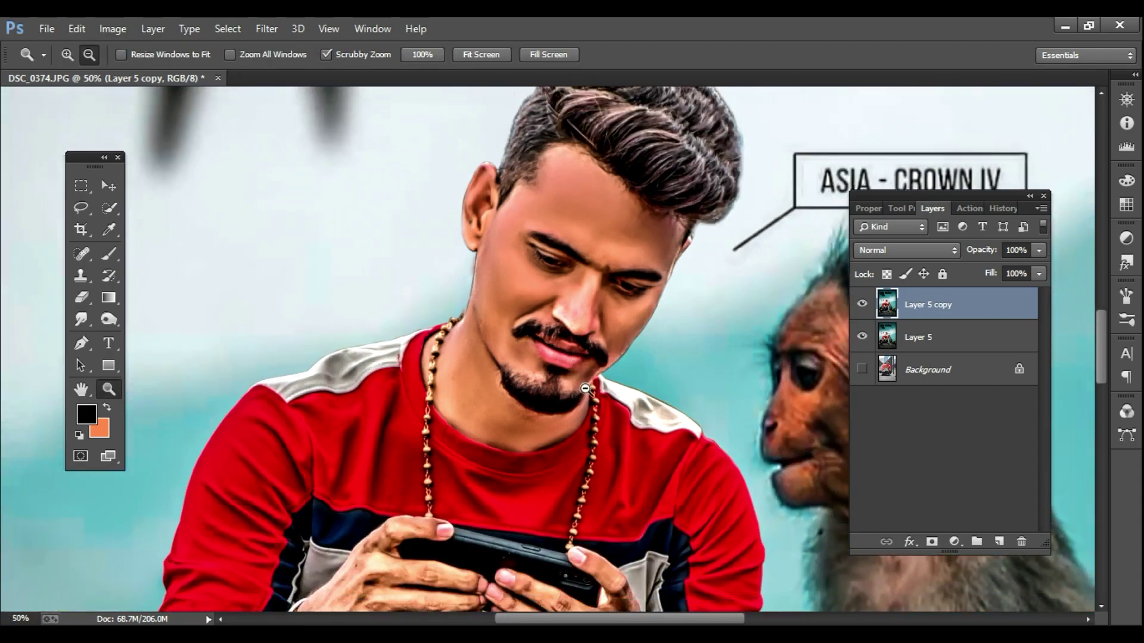
Step: Merge Layer 5 copy and Layer 5 into one layer above the hidden Background
left_click(590, 389, "alt")
left_click(589, 388, "alt")
left_click(590, 388, "alt")
left_click(590, 388, "alt")
left_click(590, 389, "alt")
right_click(919, 337)
left_click(667, 500)
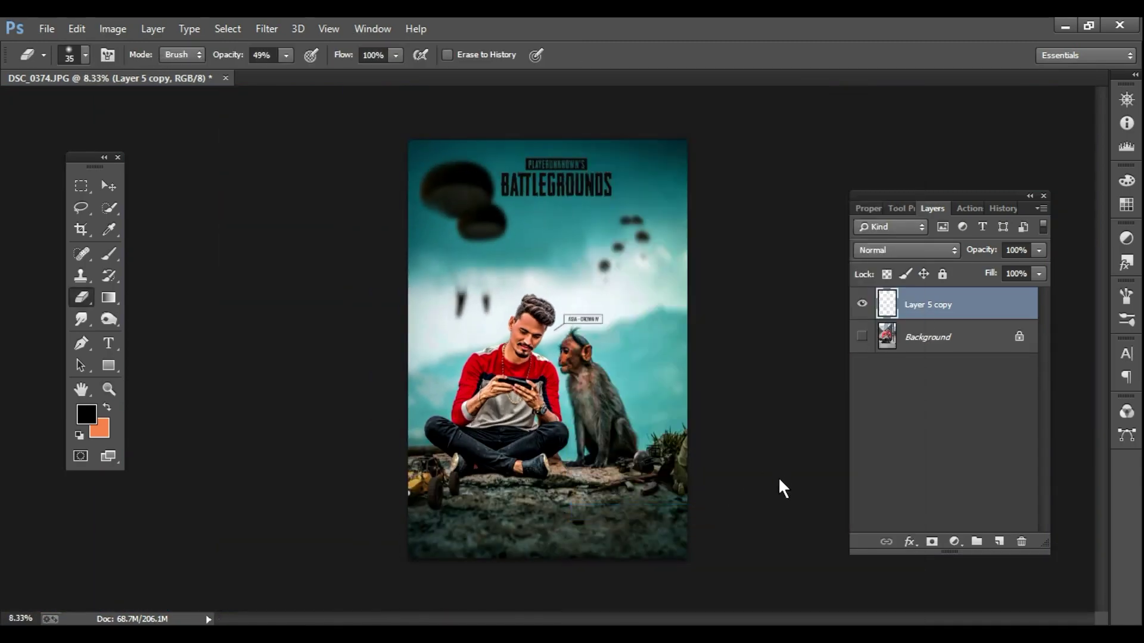
Step: Show the Background layer and run the Oil Paint 2 action from the Premium Oil Paint Pack on Layer 5 copy
left_click(862, 337)
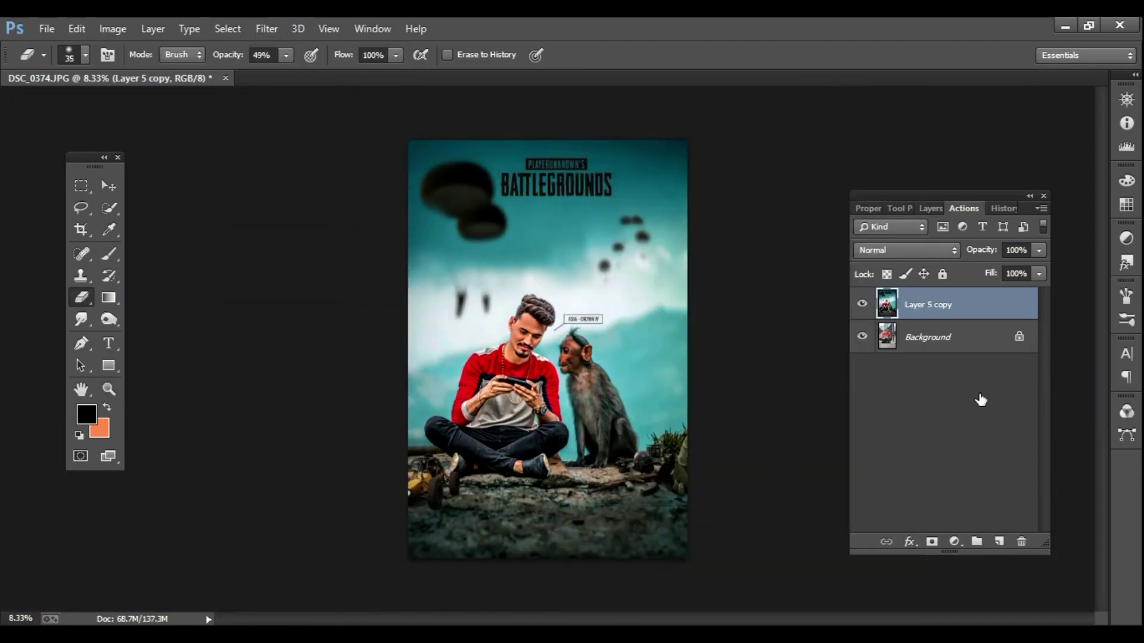
left_click(941, 493)
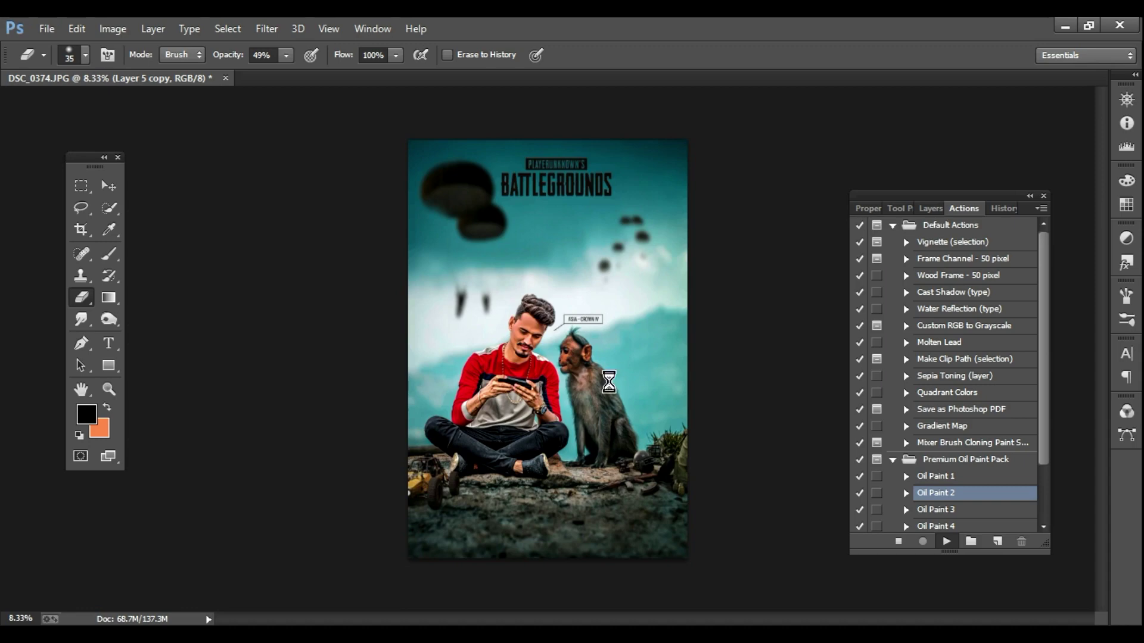
left_click(930, 210)
Step: Delete the adjustment layers, including Color Fill and Curves, from the Oil Paint 2 group, leaving the main copy smart object
key("Delete")
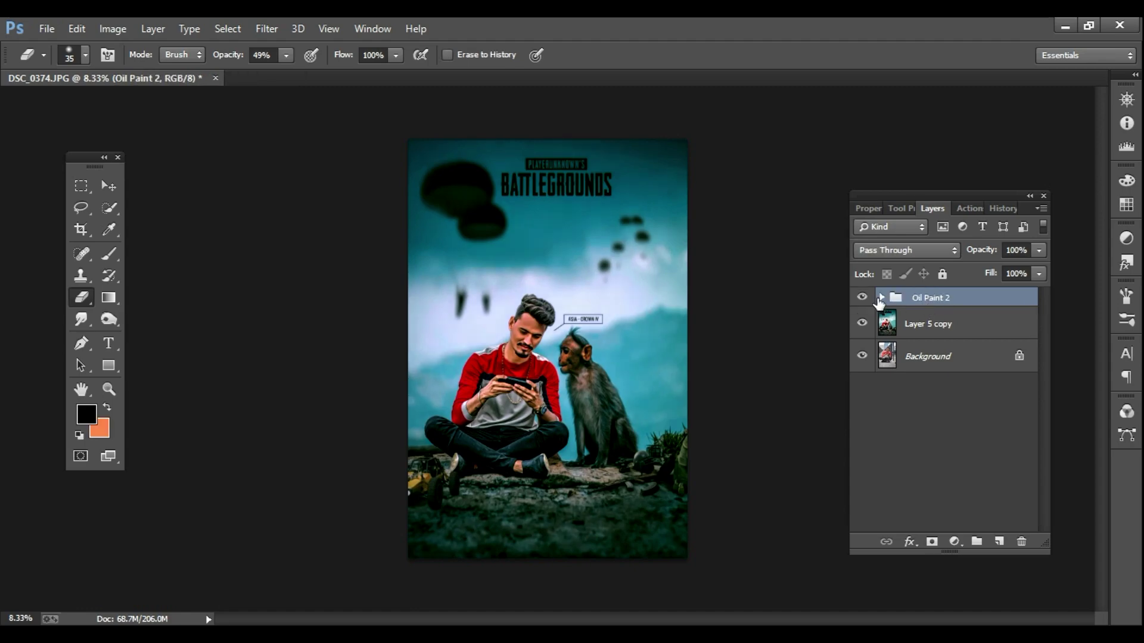
left_click(882, 298)
left_click(973, 326)
key("Delete")
key("Delete")
key("Delete")
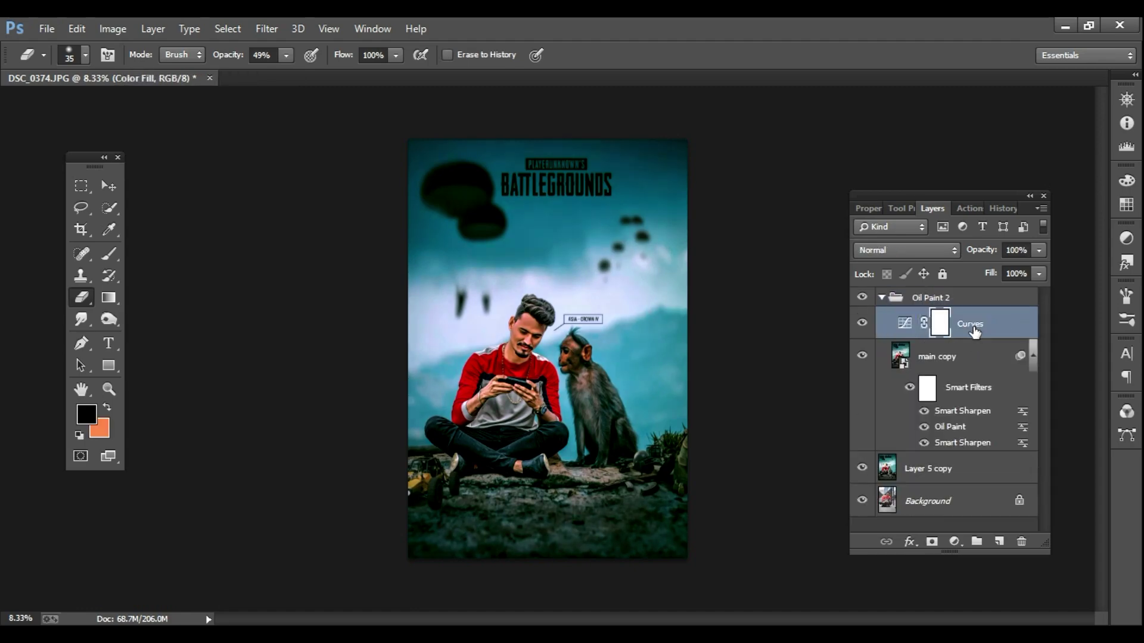
left_click(880, 298)
Step: Reduce the Oil Paint 2 group's opacity to 59%, judging the effect on the man's face
left_click(531, 346, "ctrl")
left_click(531, 346, "ctrl")
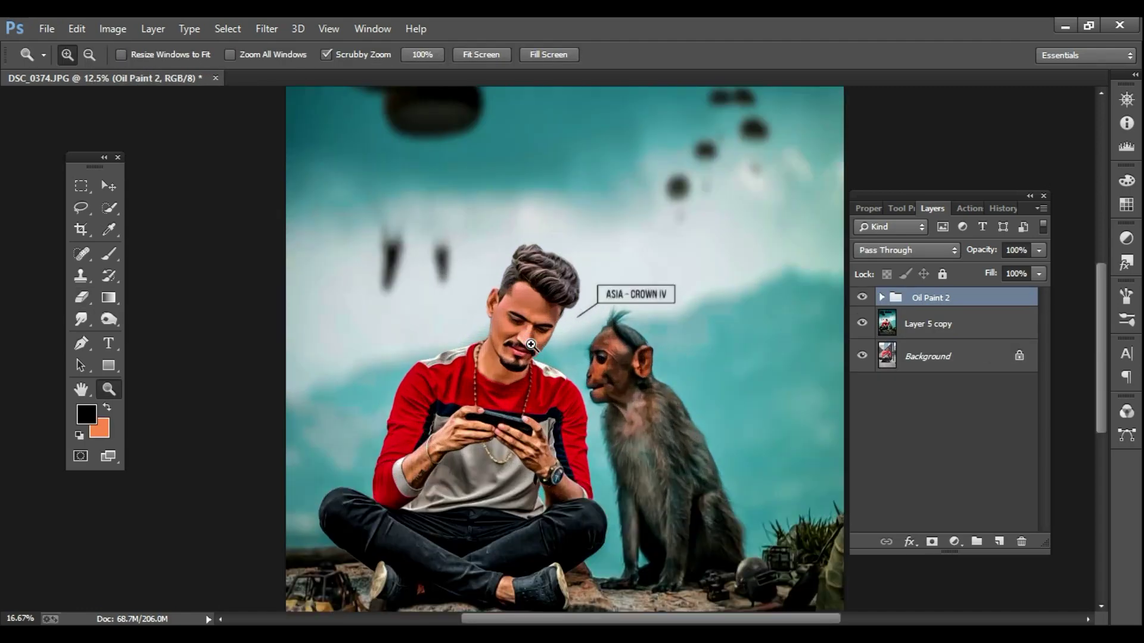
left_click(530, 345, "ctrl")
left_click(530, 346, "ctrl")
left_click_drag(545, 360, 549, 321)
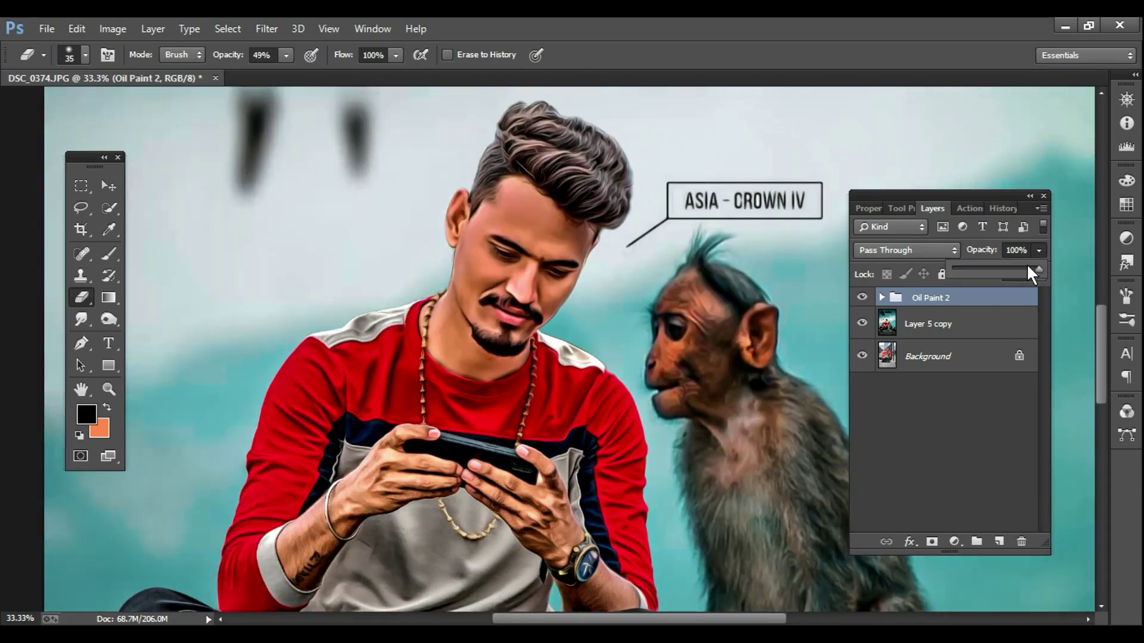
left_click_drag(1027, 267, 1004, 270)
Step: Hide the Background layer and merge the Oil Paint 2 group with Layer 5 copy
left_click(574, 333, "alt")
left_click(575, 333, "alt")
left_click(574, 333, "alt")
left_click(574, 333, "alt")
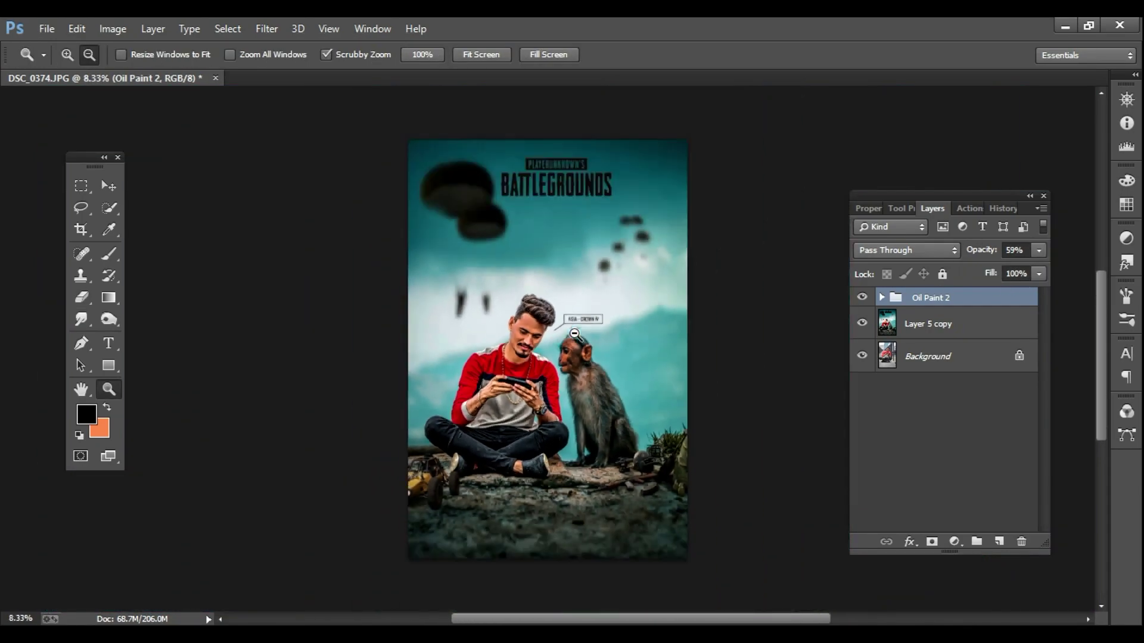
left_click(574, 334, "alt")
right_click(919, 327)
key("Escape")
left_click(865, 355)
right_click(912, 327)
left_click(629, 513)
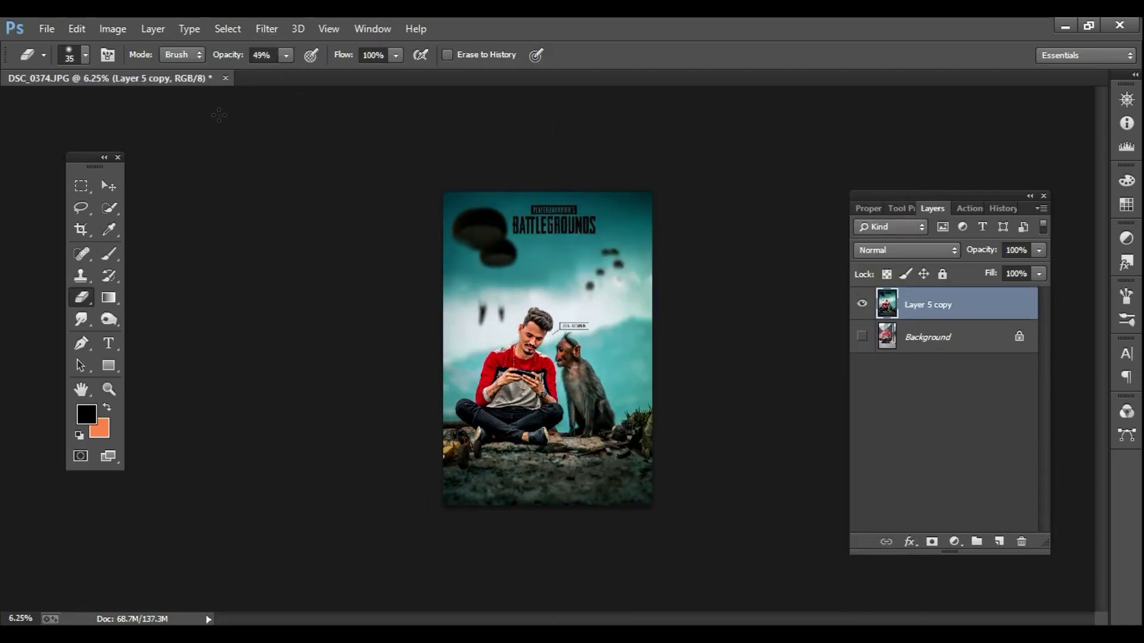
Step: Open the nnvv logo1 image from the my picss folder and shrink its window so the composite is visible
key("ctrl+o")
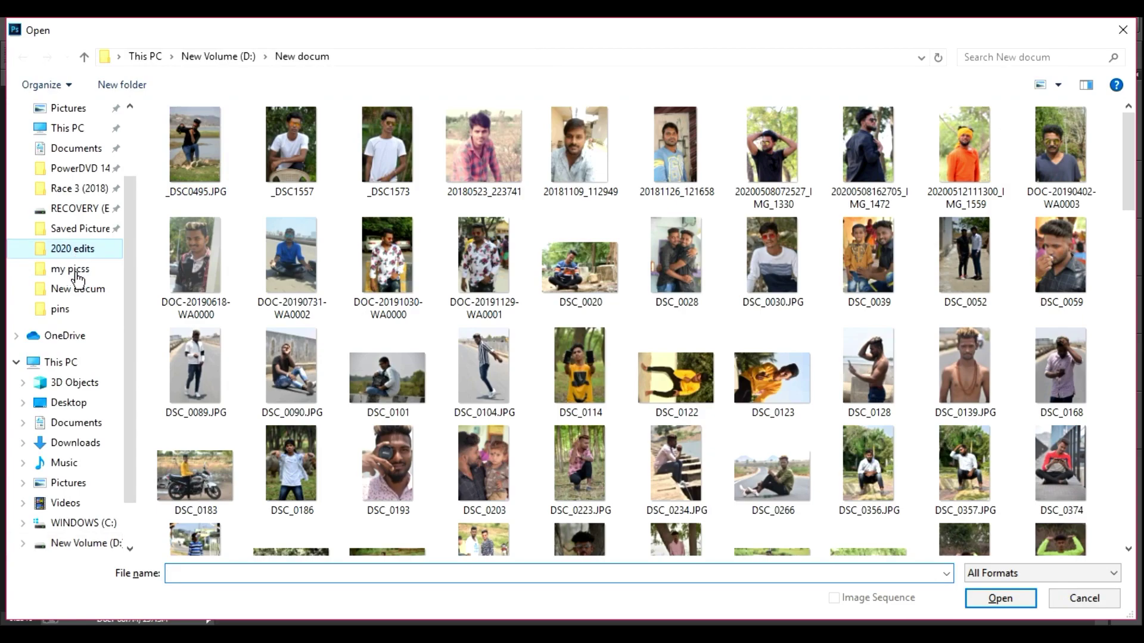
left_click(75, 271)
scroll(750, 394, "down", 10)
left_click(965, 315)
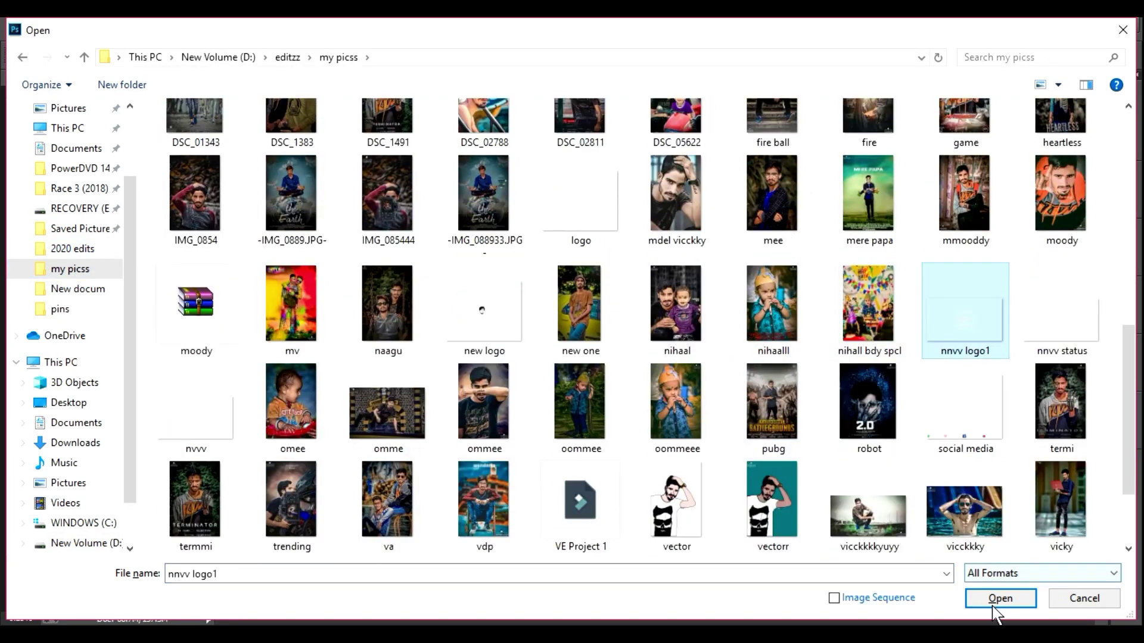
left_click(993, 606)
left_click_drag(906, 613, 496, 475)
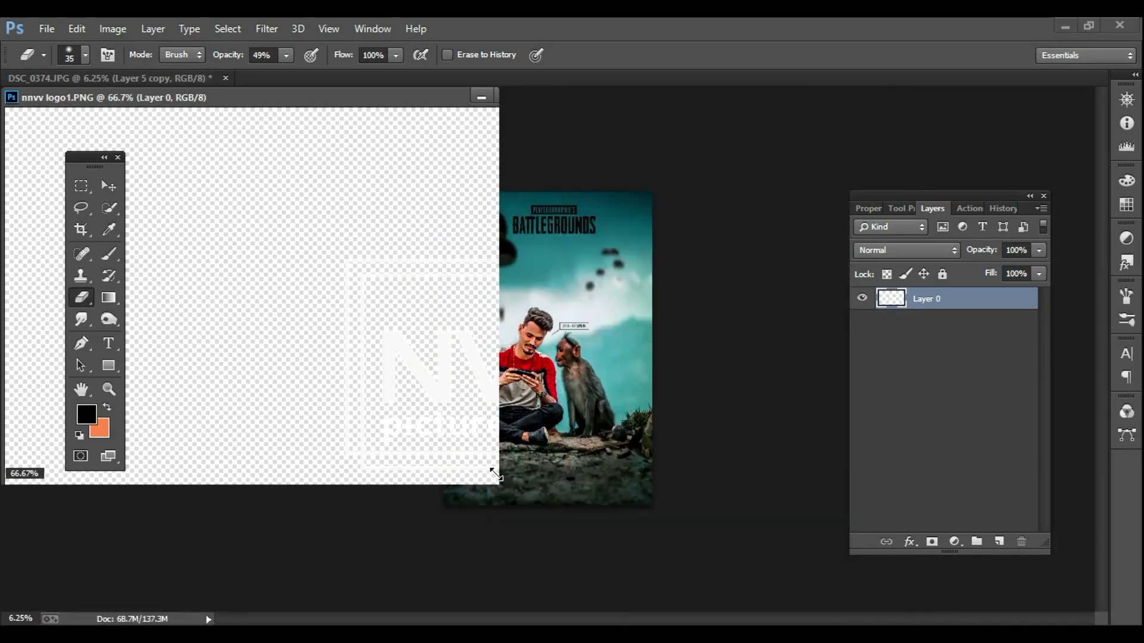
Step: Copy the logo into the composite beside the monkey, close the logo file and scale the logo down
left_click_drag(381, 418, 623, 350)
left_click(444, 133)
key("ctrl+w")
key("ctrl+t")
key("Return")
key("e")
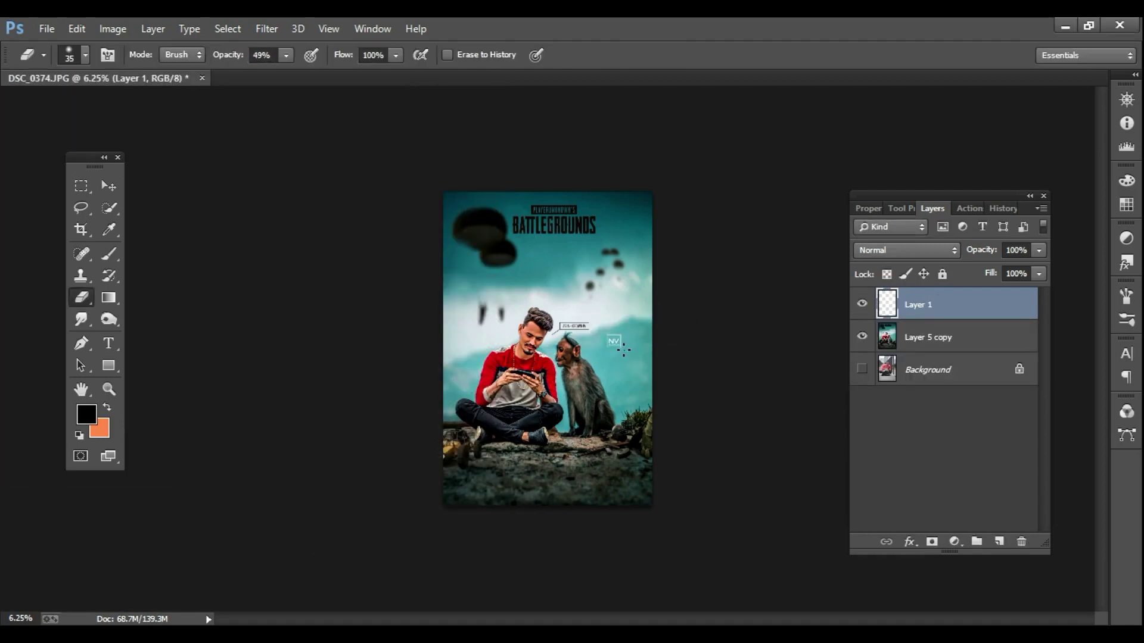
Step: Reposition the NV logo to the left of the man's shoulder, resize it and turn it dark
left_click(620, 351, "ctrl")
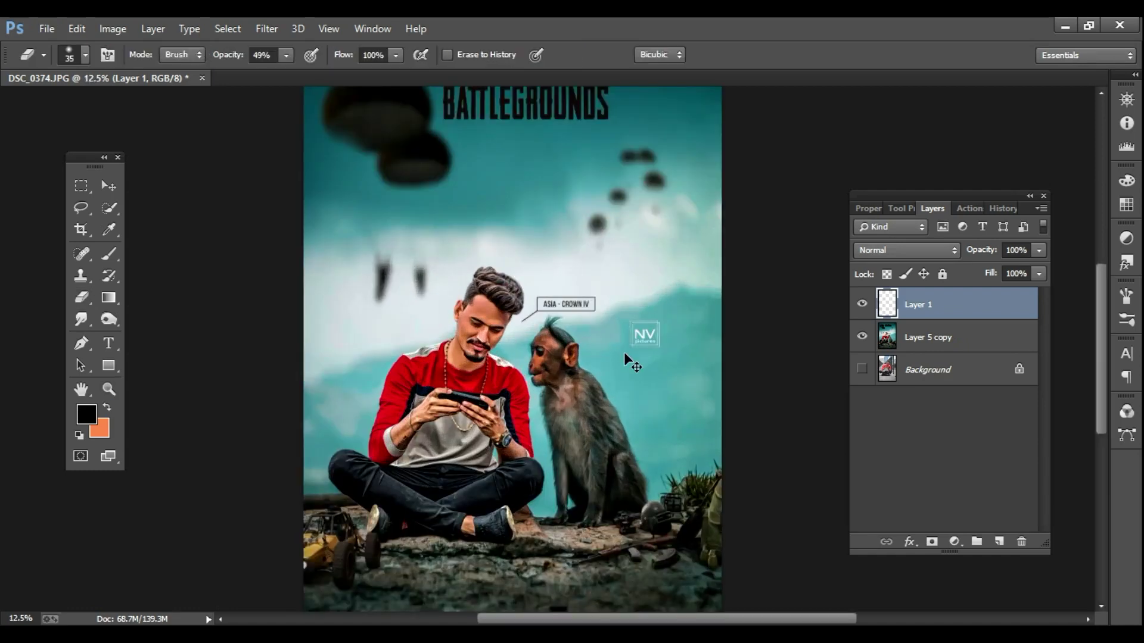
key("ctrl+t")
key("Return")
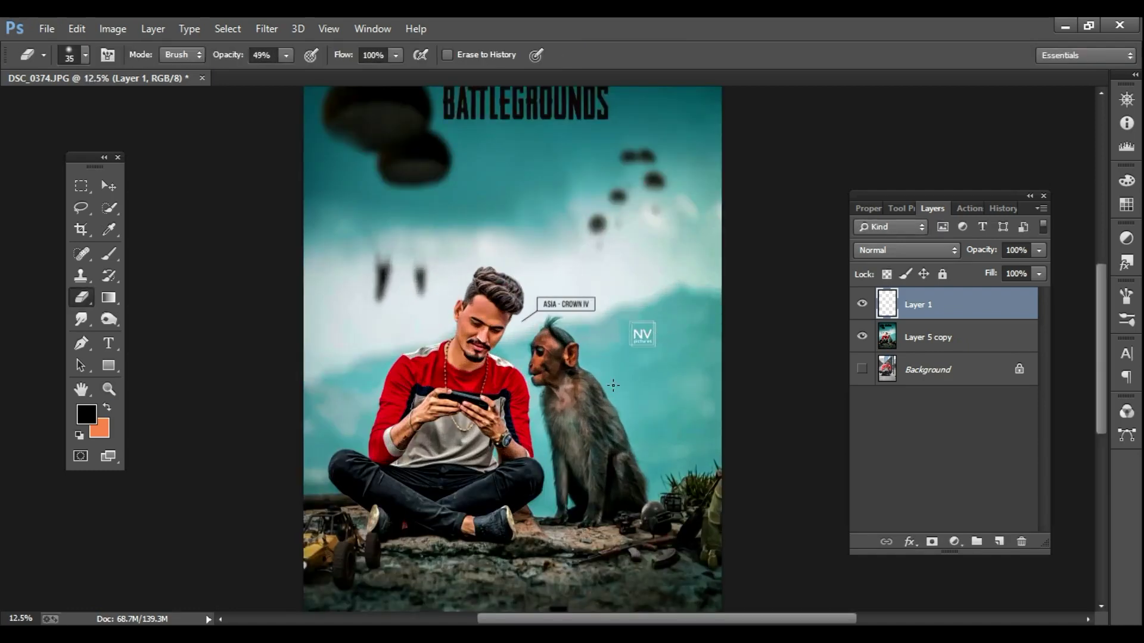
left_click(642, 356, "alt")
left_click(643, 356, "alt")
left_click(500, 366, "ctrl")
left_click(500, 366, "ctrl")
left_click_drag(703, 328, 417, 375)
key("ctrl+t")
key("Return")
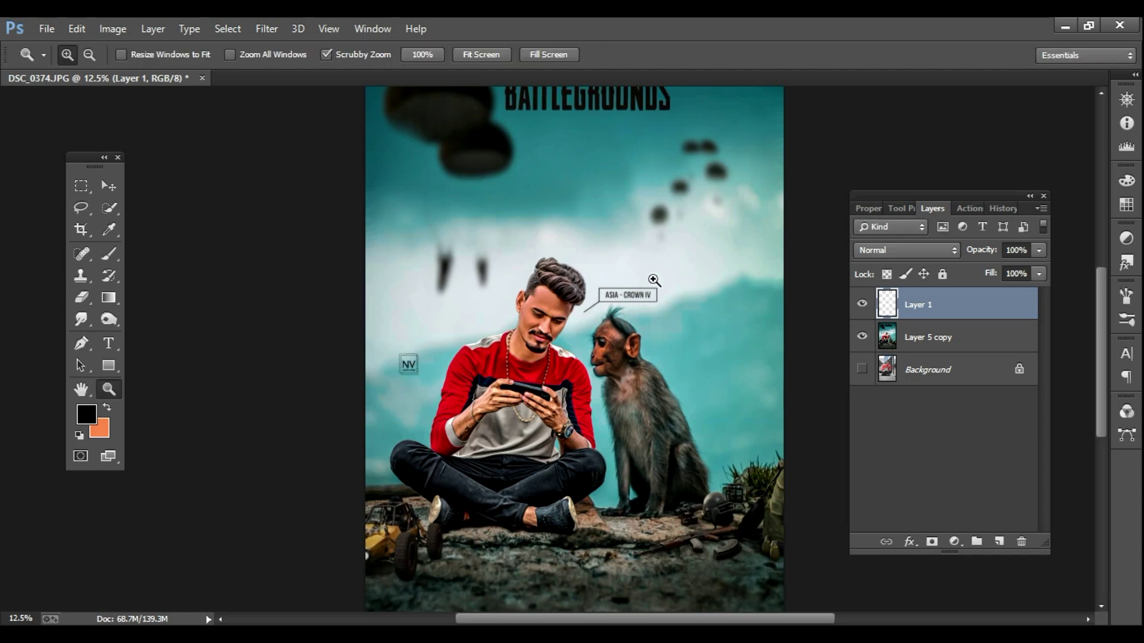
Step: Merge the logo with the graded image and compare the merged Layer 1 against the original photo
right_click(942, 311)
left_click(633, 511)
left_click(863, 303)
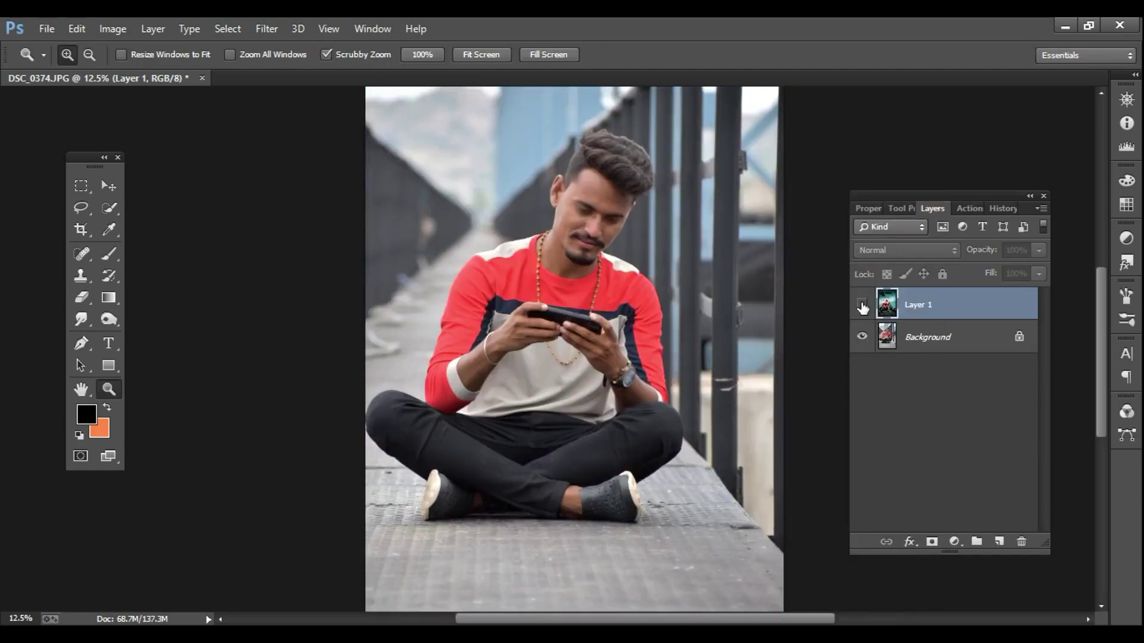
left_click(863, 304)
left_click(863, 305)
left_click(861, 305)
left_click(862, 305)
Step: Delete the original Background layer, keeping only the merged Layer 1 visible
left_click(928, 346)
left_click(862, 305)
key("Delete")
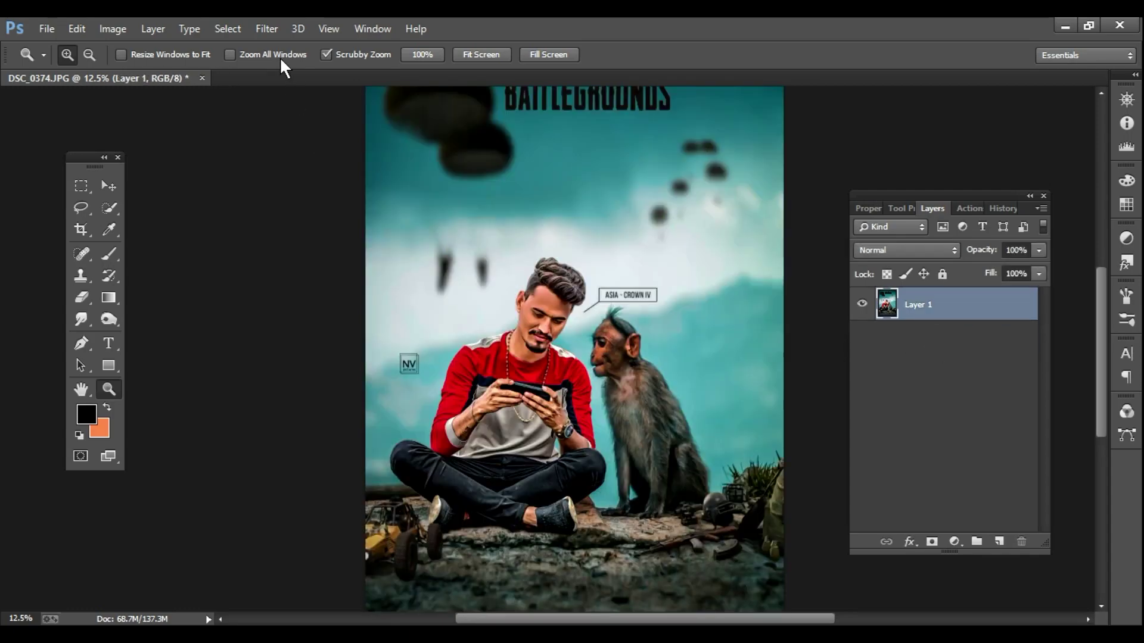
Step: Smooth the skin on Layer 1 with the Portraiture filter, using the Default preset
left_click(266, 28)
mouse_move(310, 442)
left_click(512, 456)
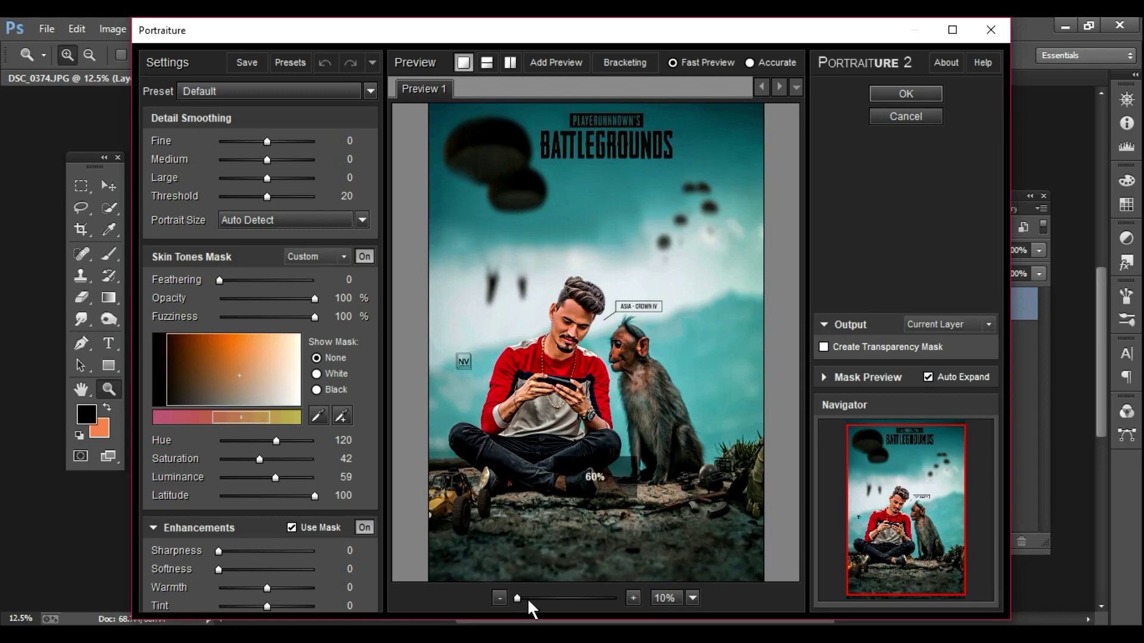
left_click(529, 599)
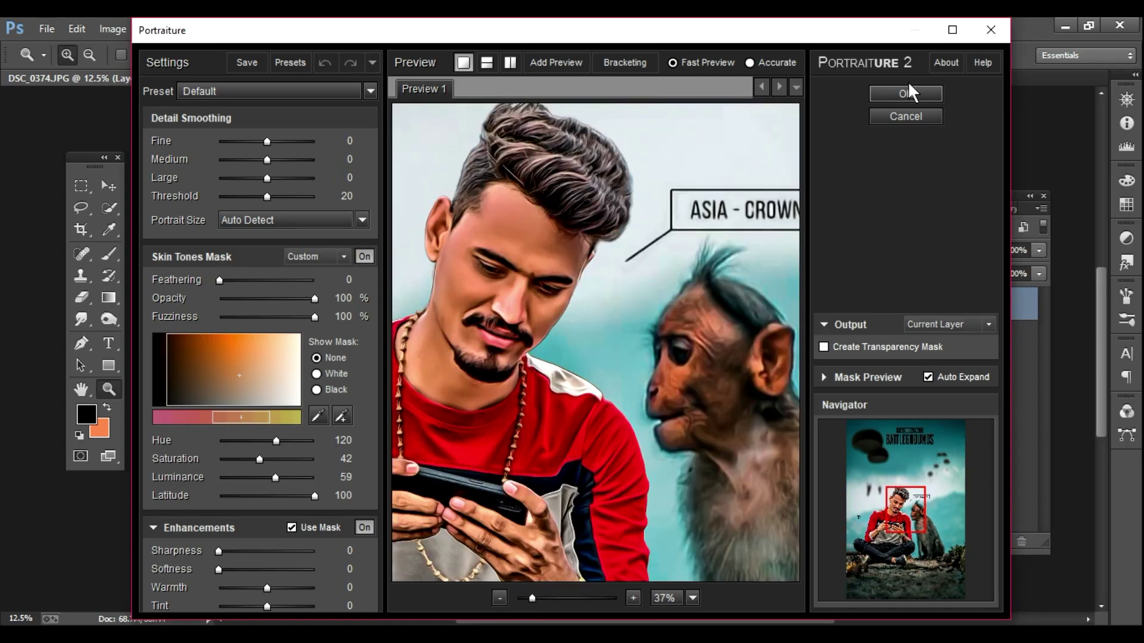
left_click(906, 94)
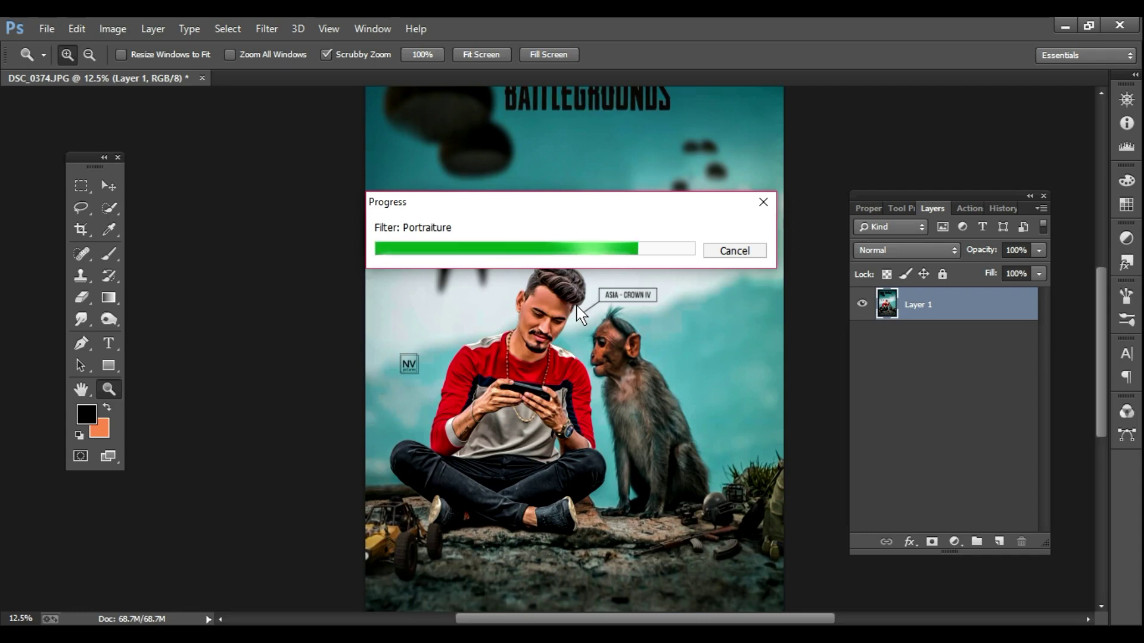
Step: Flatten the finished image into a single Background layer
left_click(578, 348, "alt")
left_click(578, 358, "alt")
right_click(941, 310)
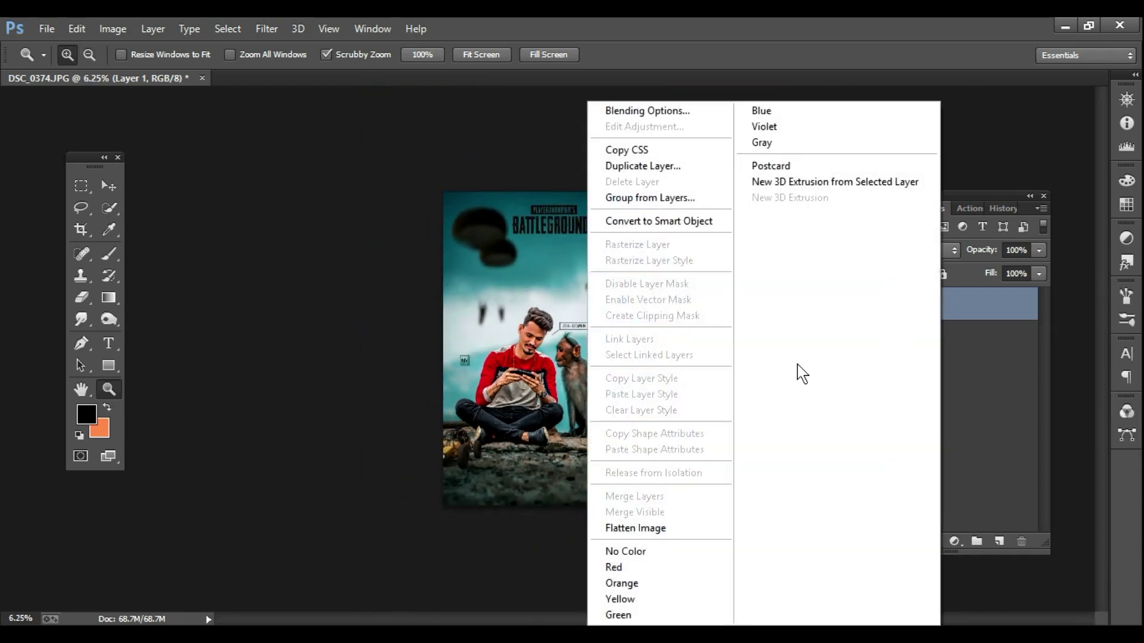
left_click(673, 529)
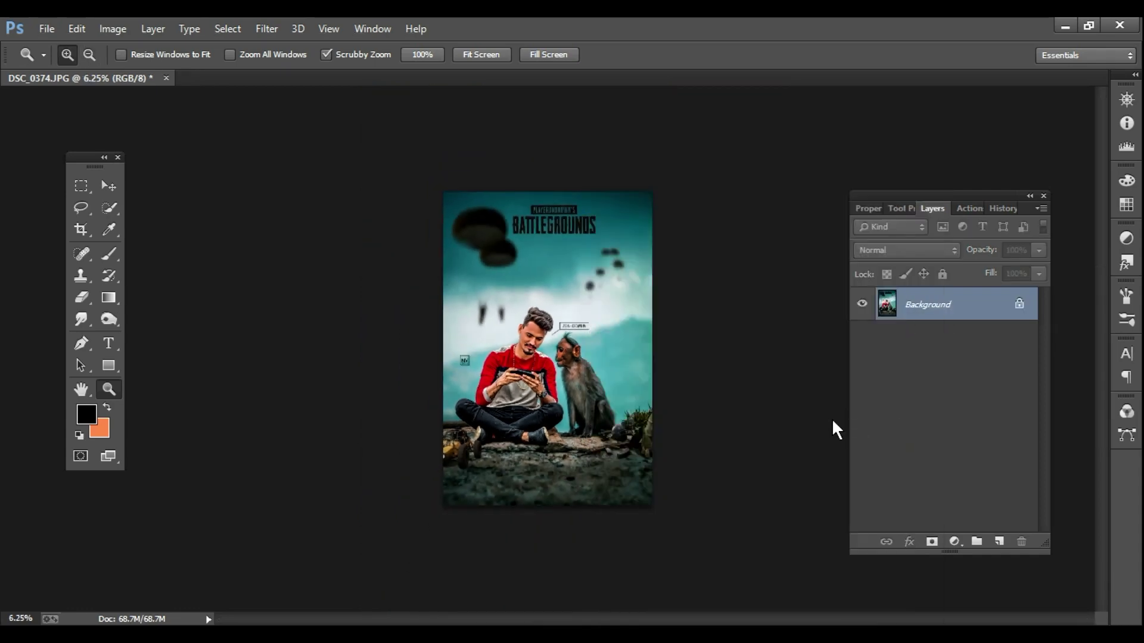
Step: Save the image as the JPEG DSC_0374 in the 2020 edits folder, at Maximum quality 12 with Baseline Optimized format
key("ctrl+shift+s")
left_click(71, 127)
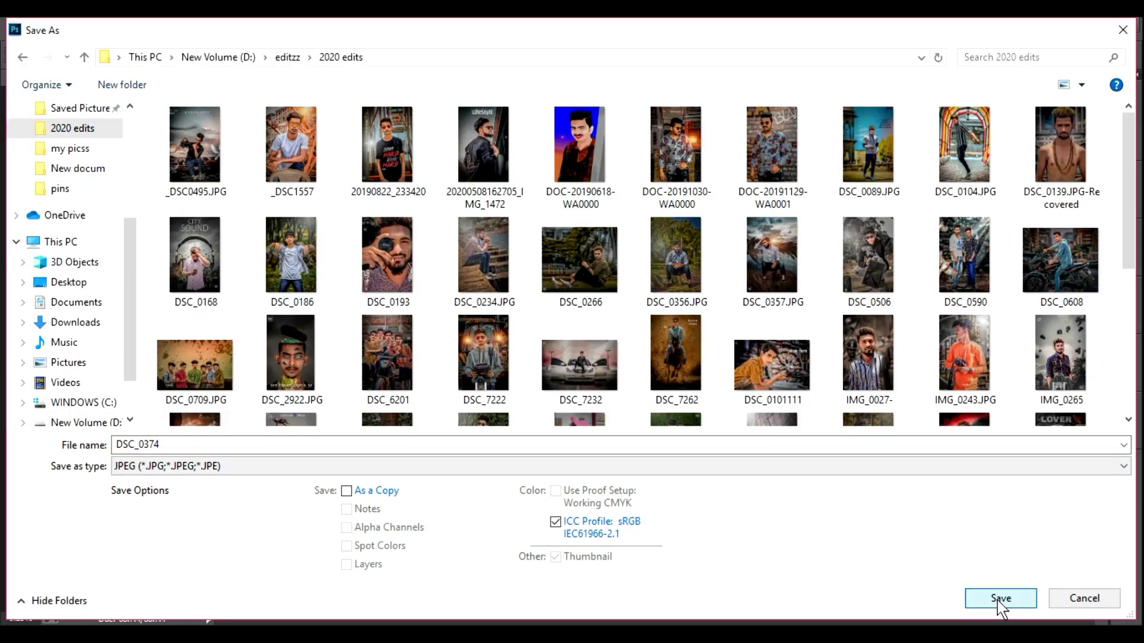
left_click(1001, 598)
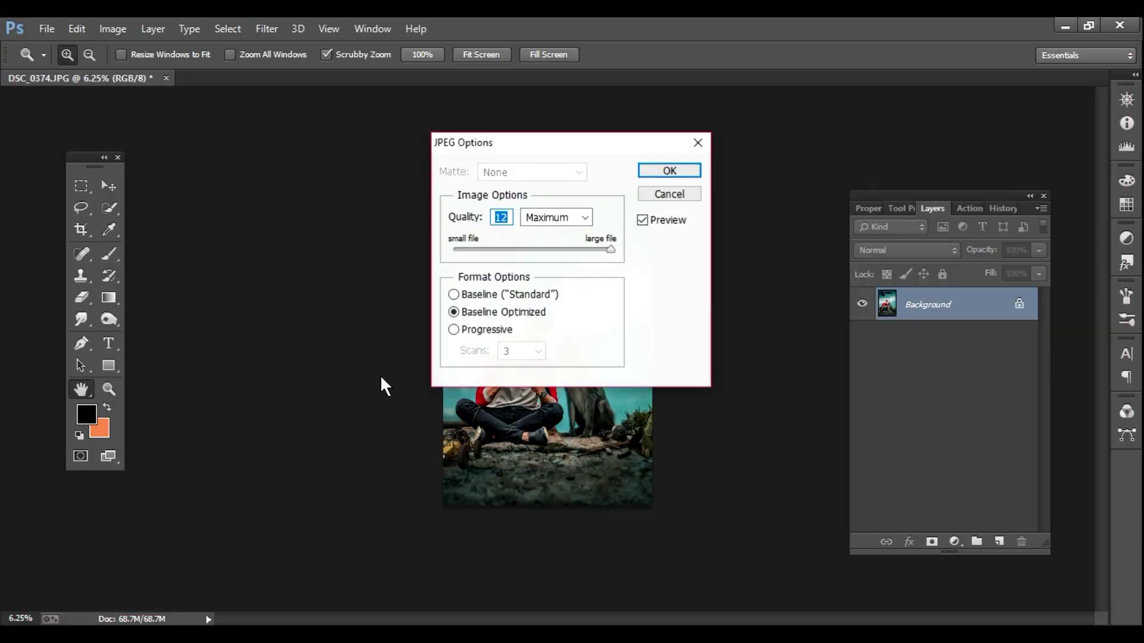
left_click(670, 172)
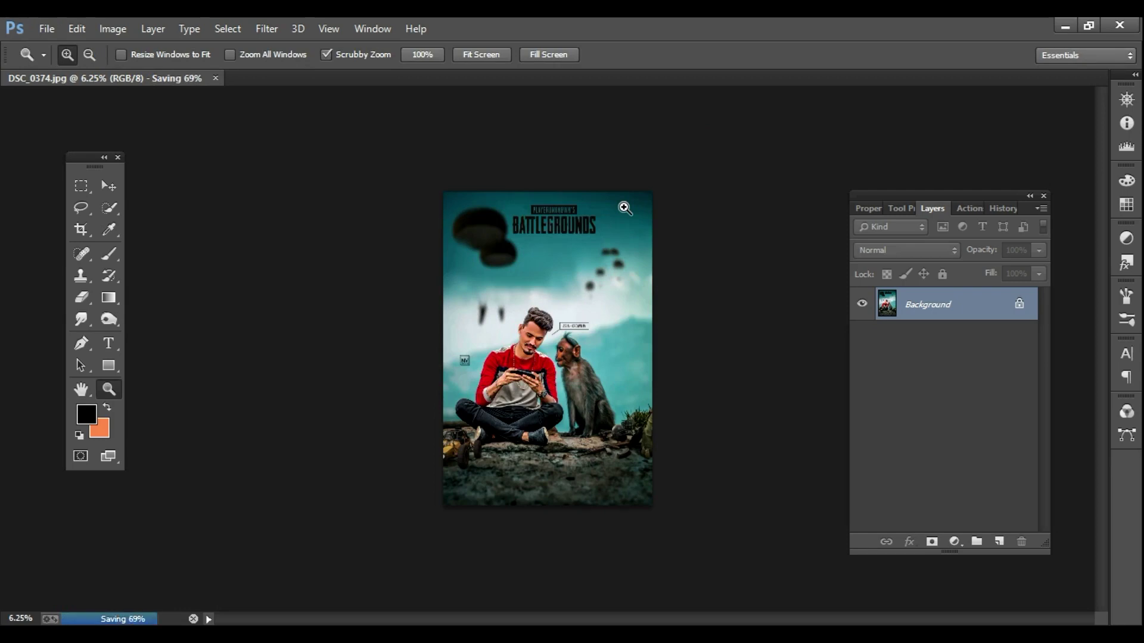